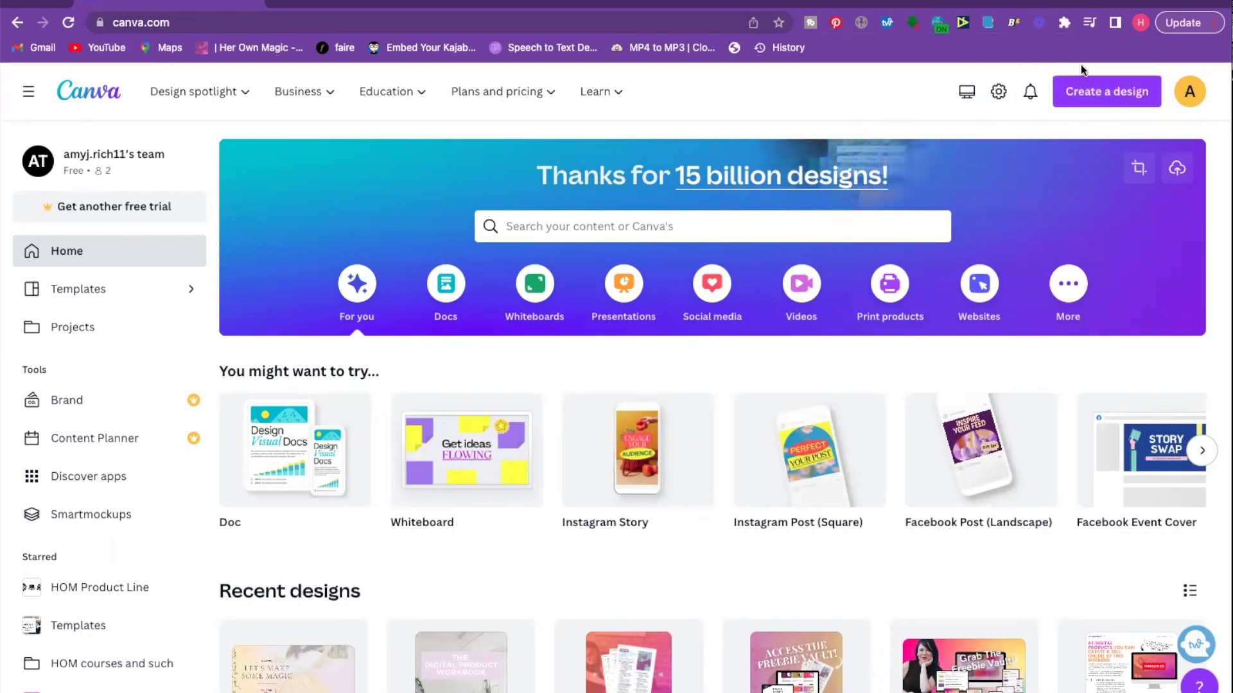
# Search the new-design types for "youtube" and create a blank Youtube Video Chapter design.
pyautogui.click(1092, 96)
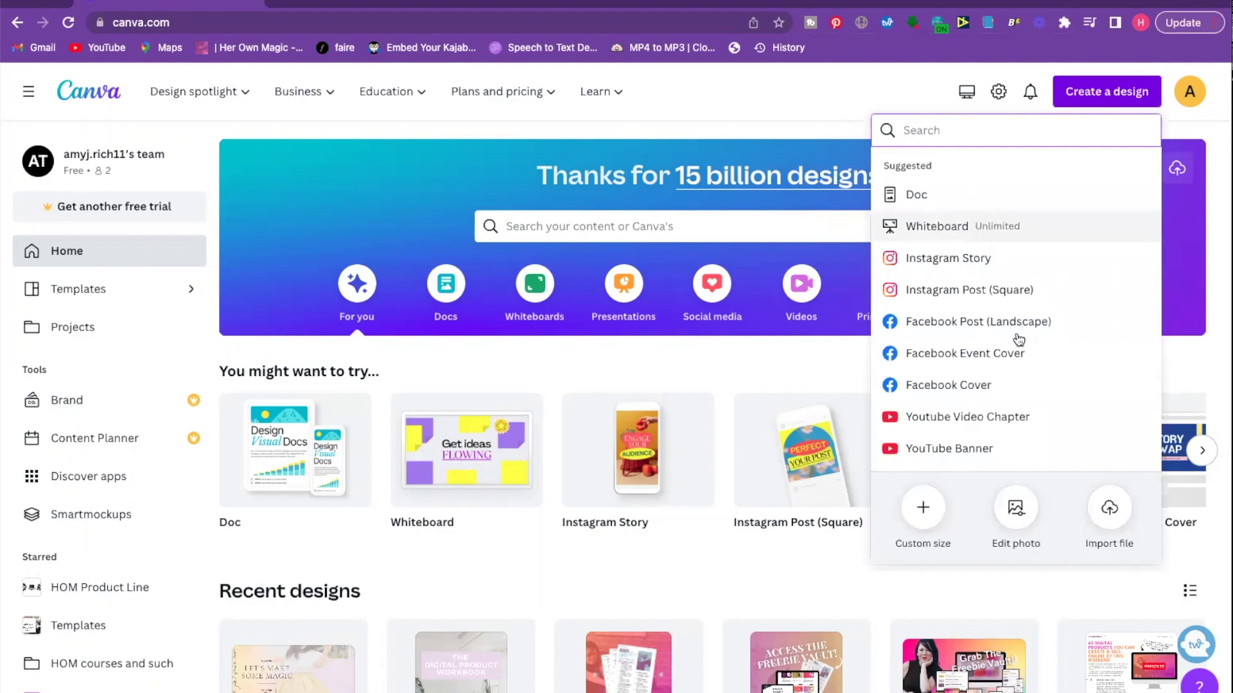
pyautogui.scroll(-3, 1016, 340)
pyautogui.scroll(-3, 1018, 340)
pyautogui.scroll(6, 1018, 340)
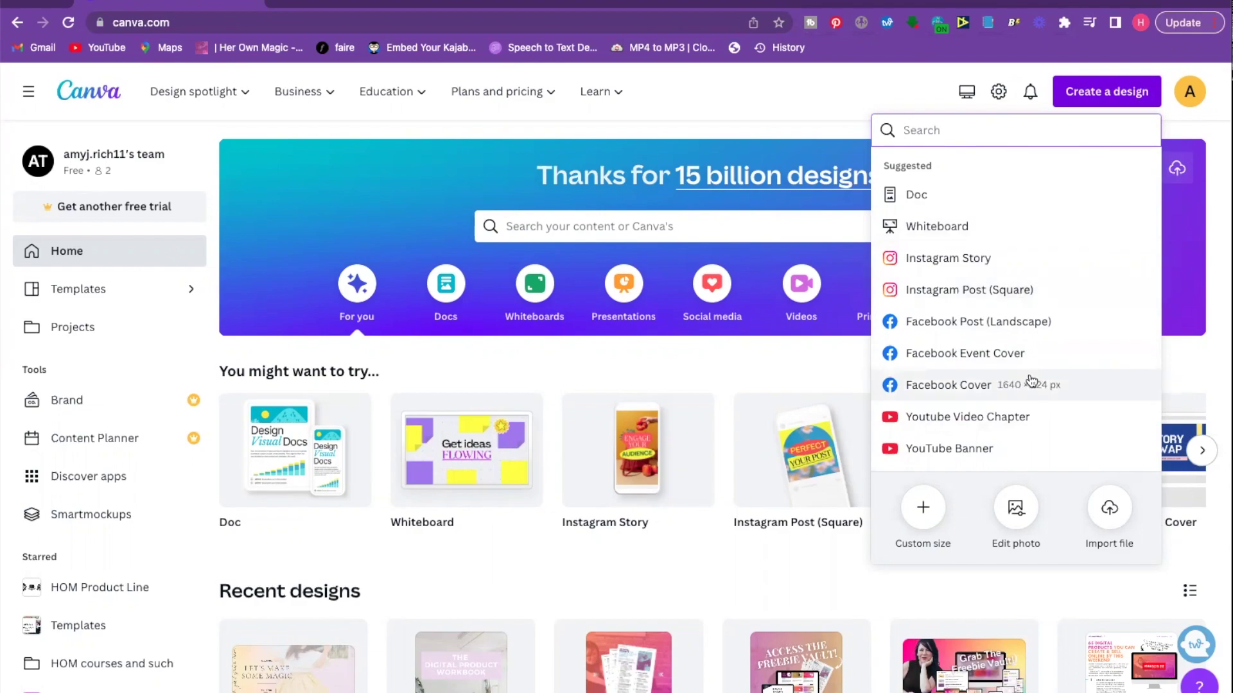
pyautogui.scroll(-2, 1031, 382)
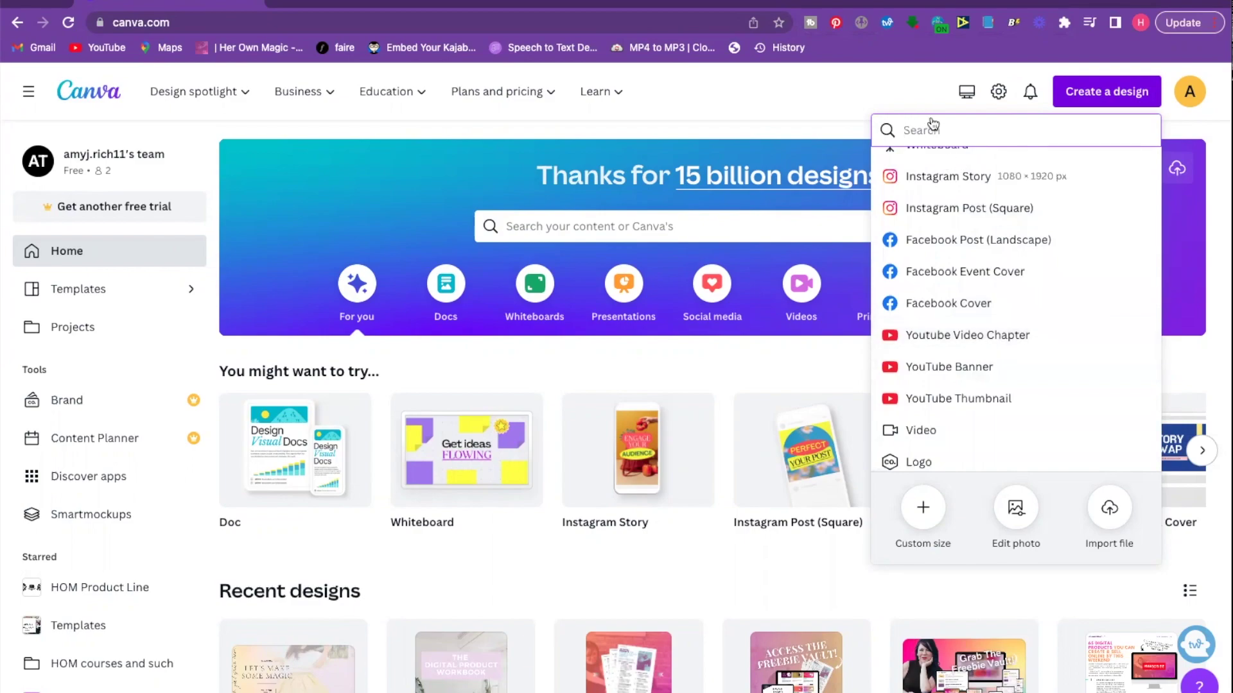
pyautogui.write('youtube')
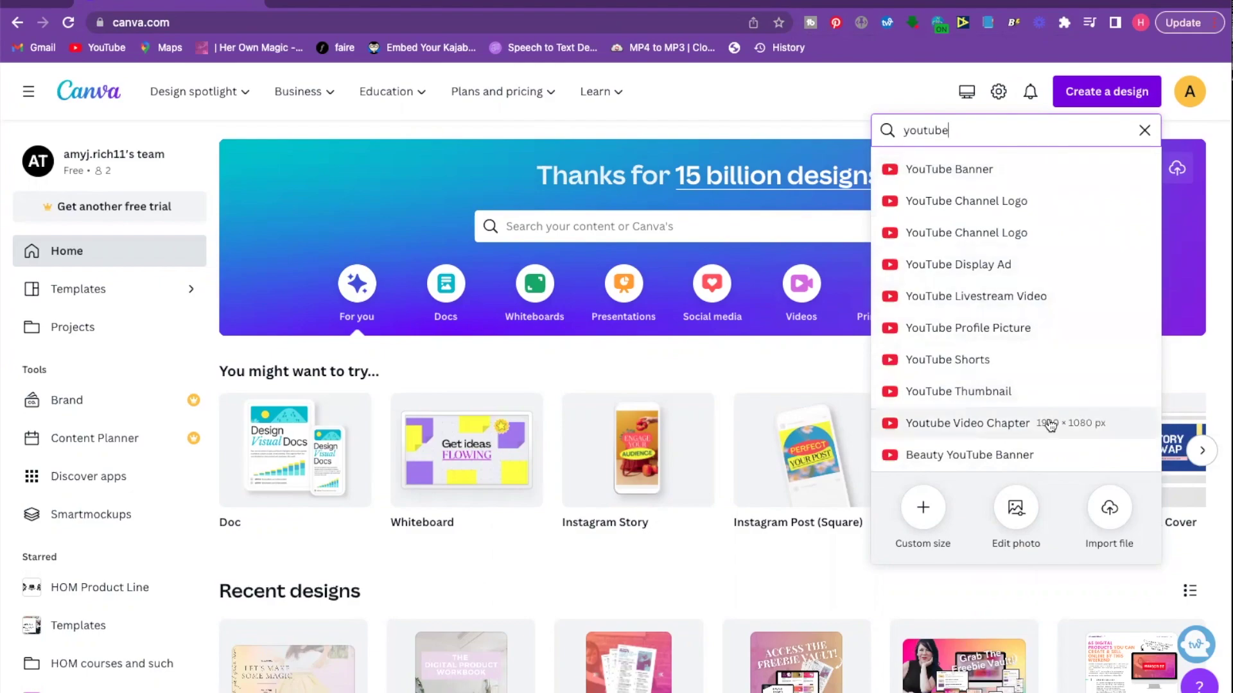
pyautogui.click(992, 425)
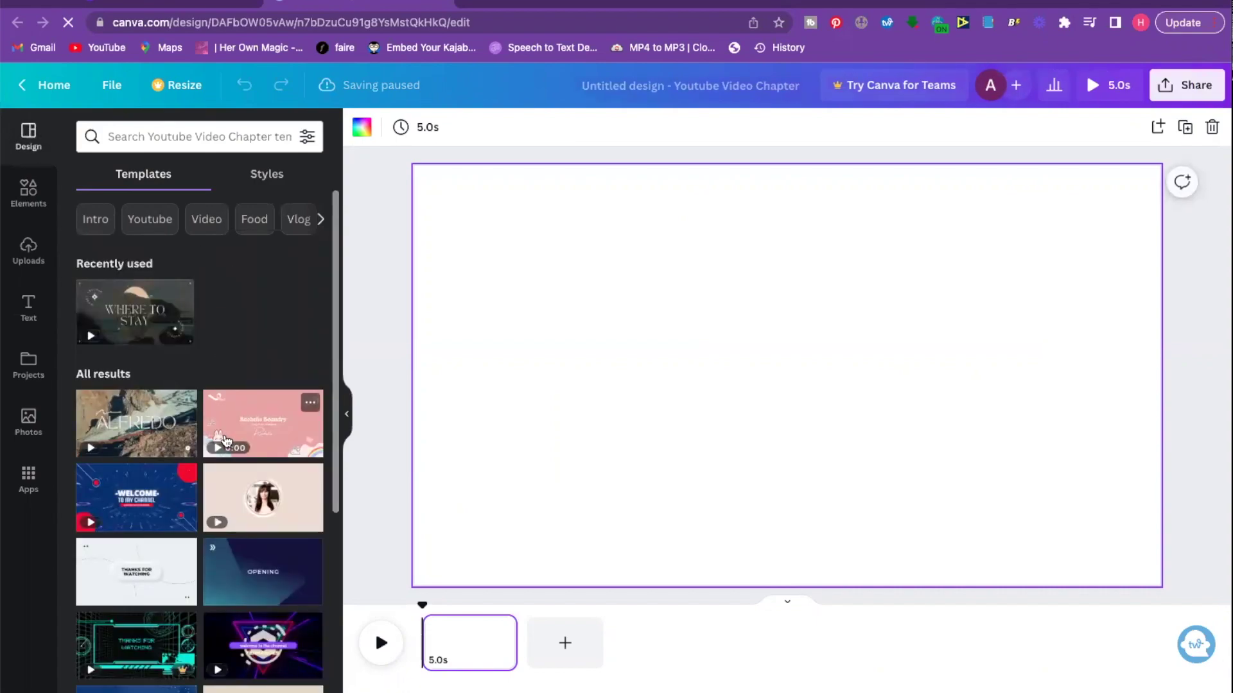
# Apply the "Where to Stay" page of the Black and White Video Centric Travel YouTube Video Chapters template to the blank page.
pyautogui.moveTo(144, 334)
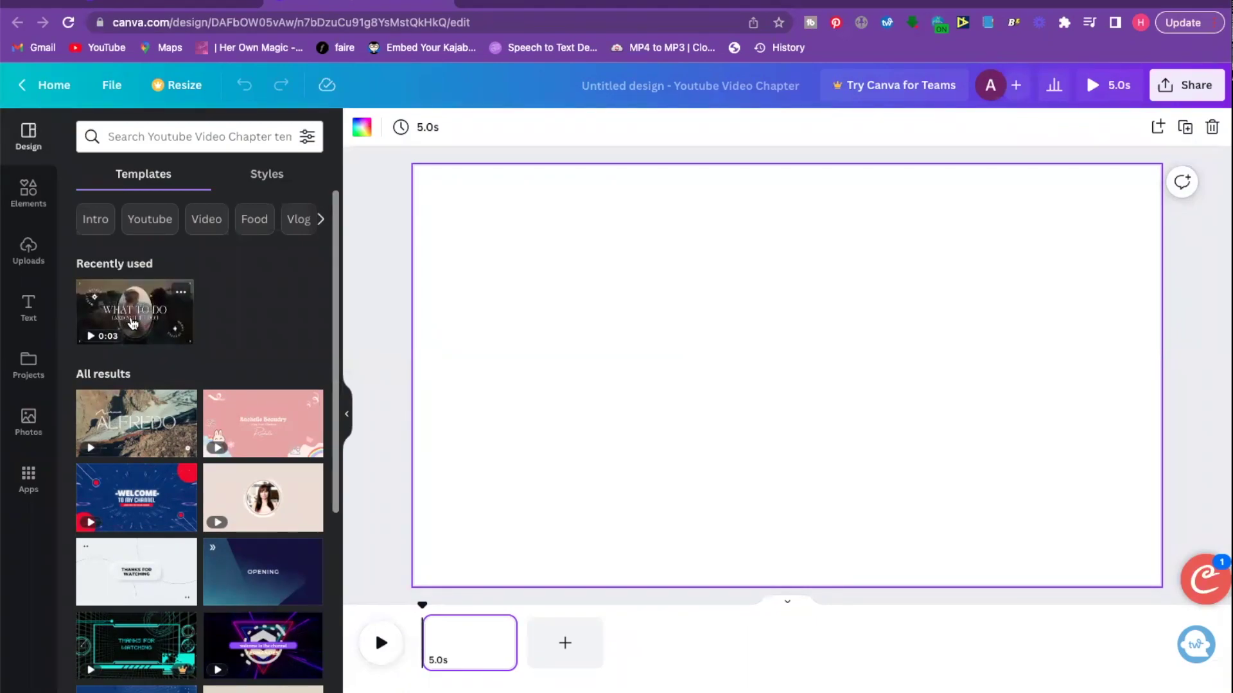
pyautogui.click(135, 323)
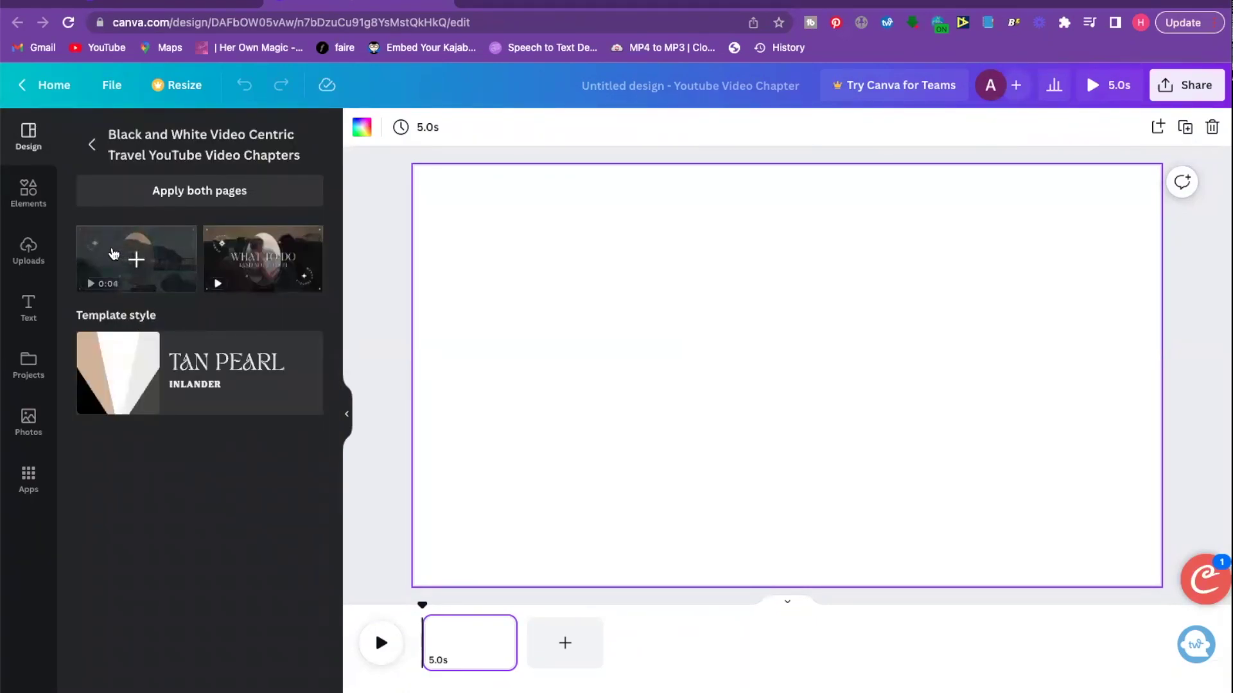
pyautogui.click(113, 253)
pyautogui.click(743, 463)
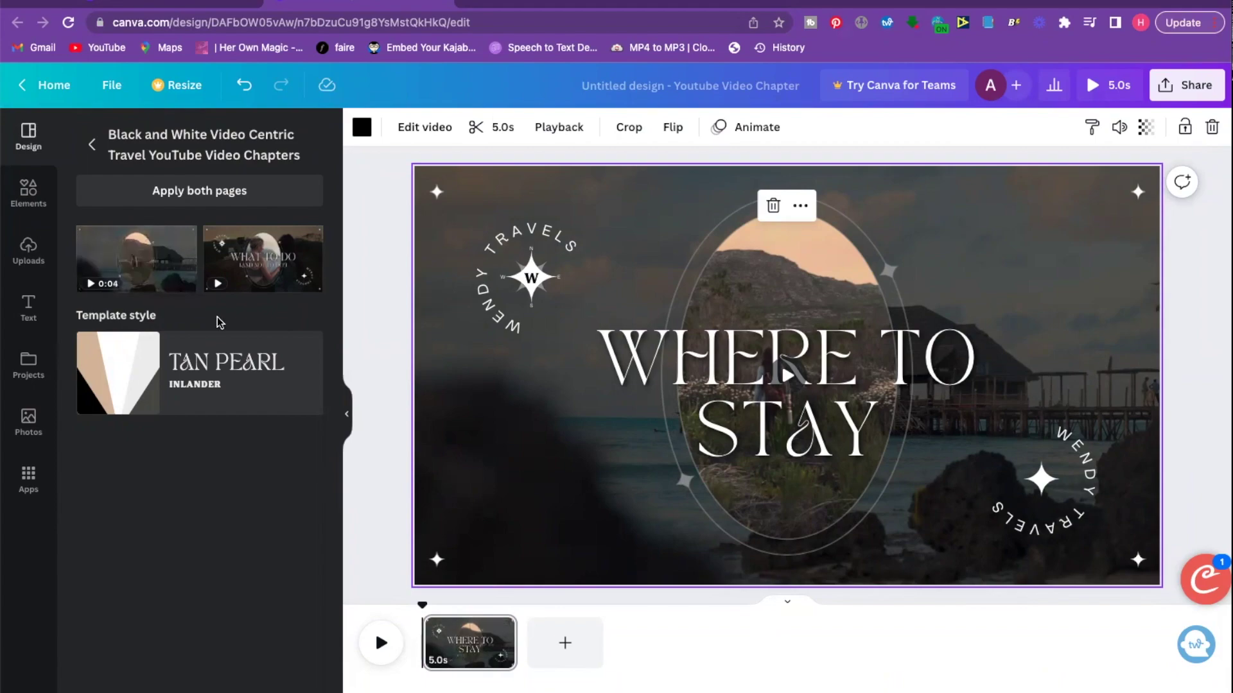
# Add the neon triangle "welcome to the channel" template as a new page after the "Where to Stay" page.
pyautogui.click(28, 250)
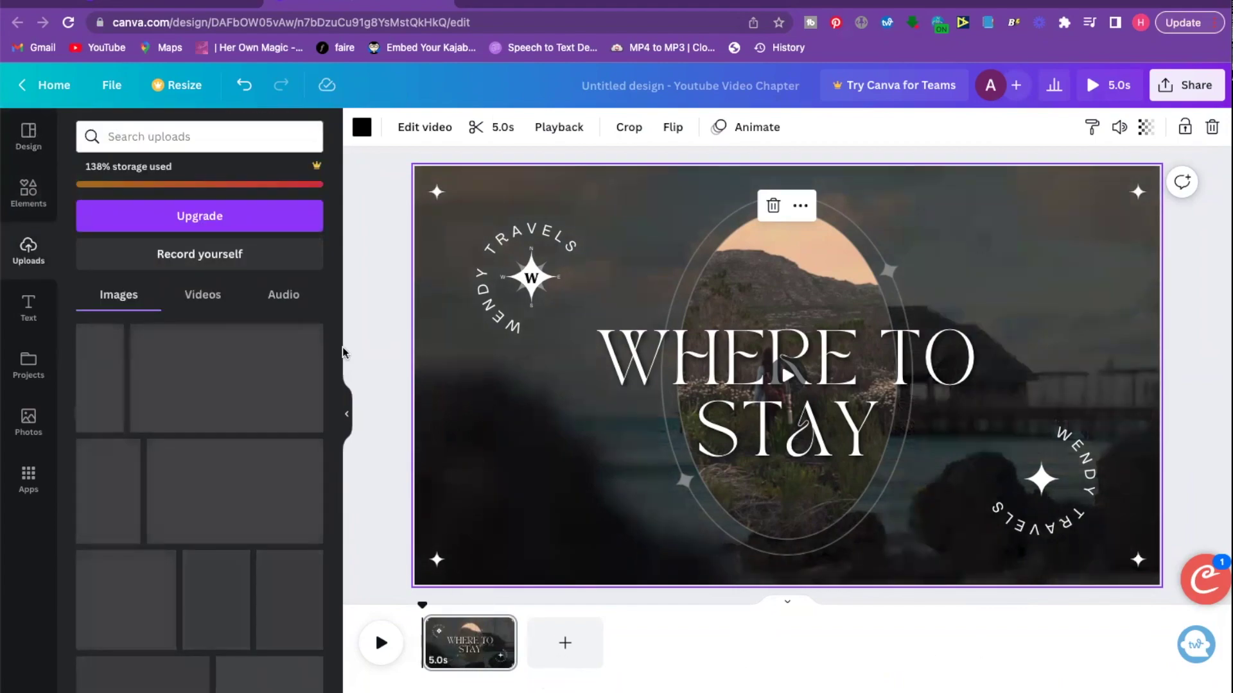
pyautogui.click(23, 143)
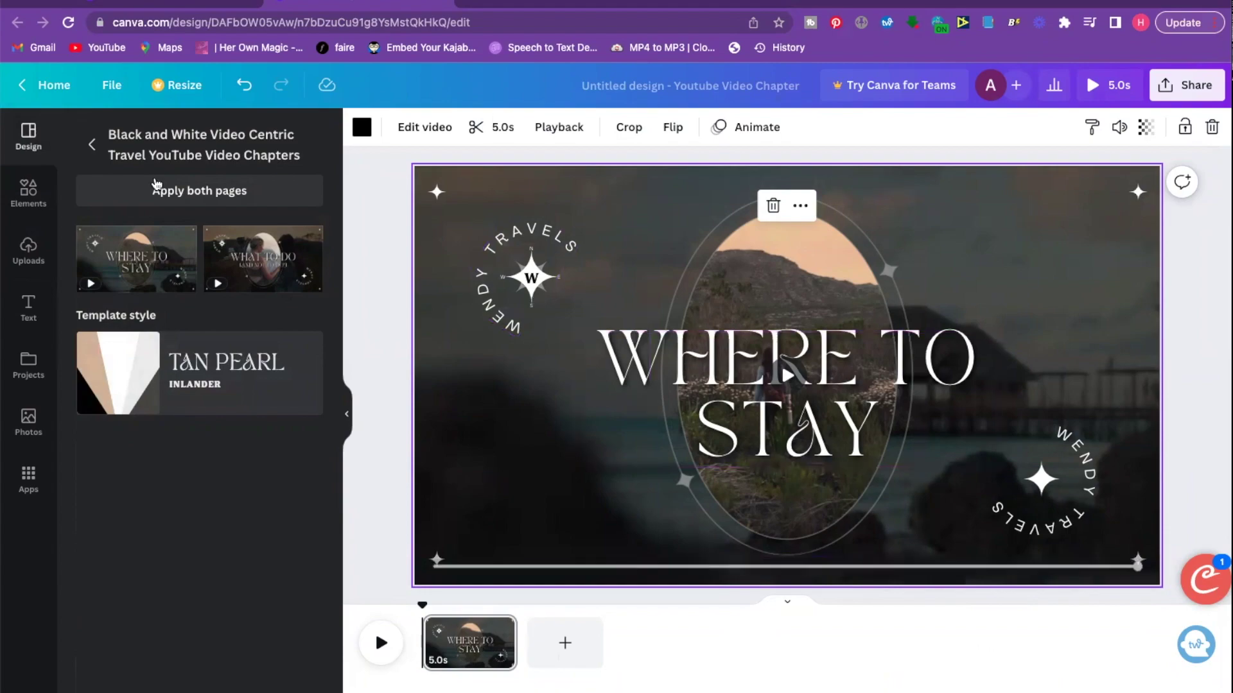
pyautogui.click(92, 145)
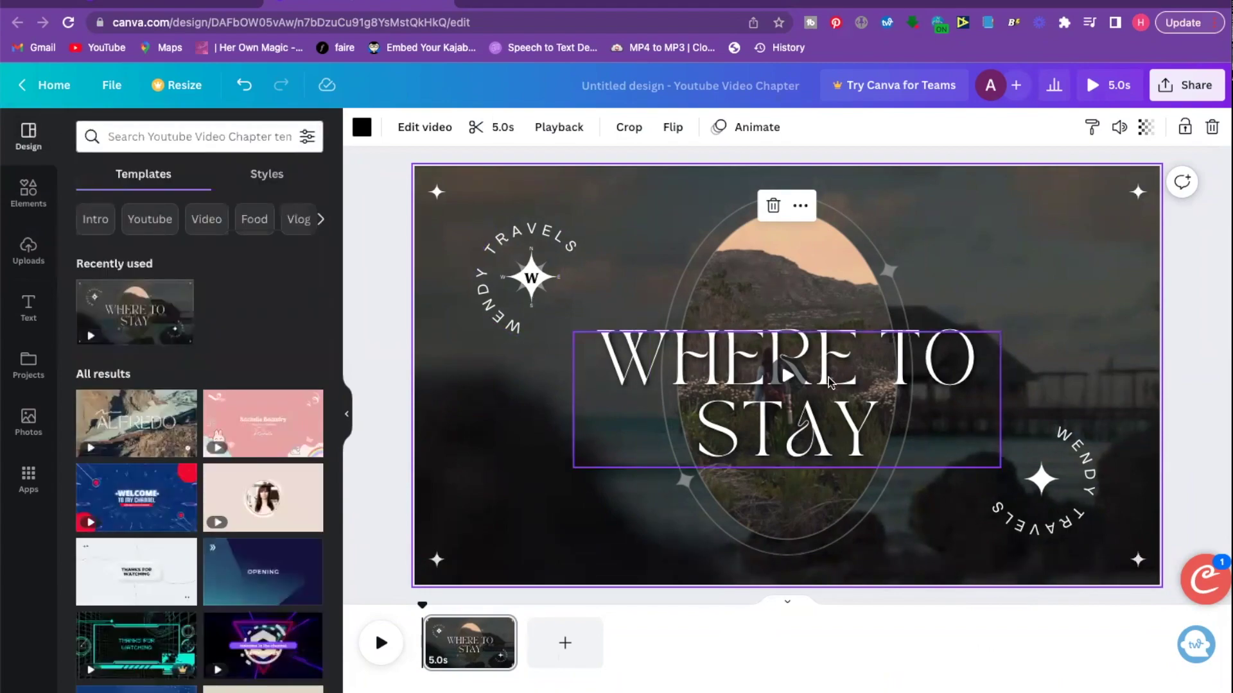
pyautogui.scroll(-3, 212, 486)
pyautogui.scroll(-2, 212, 486)
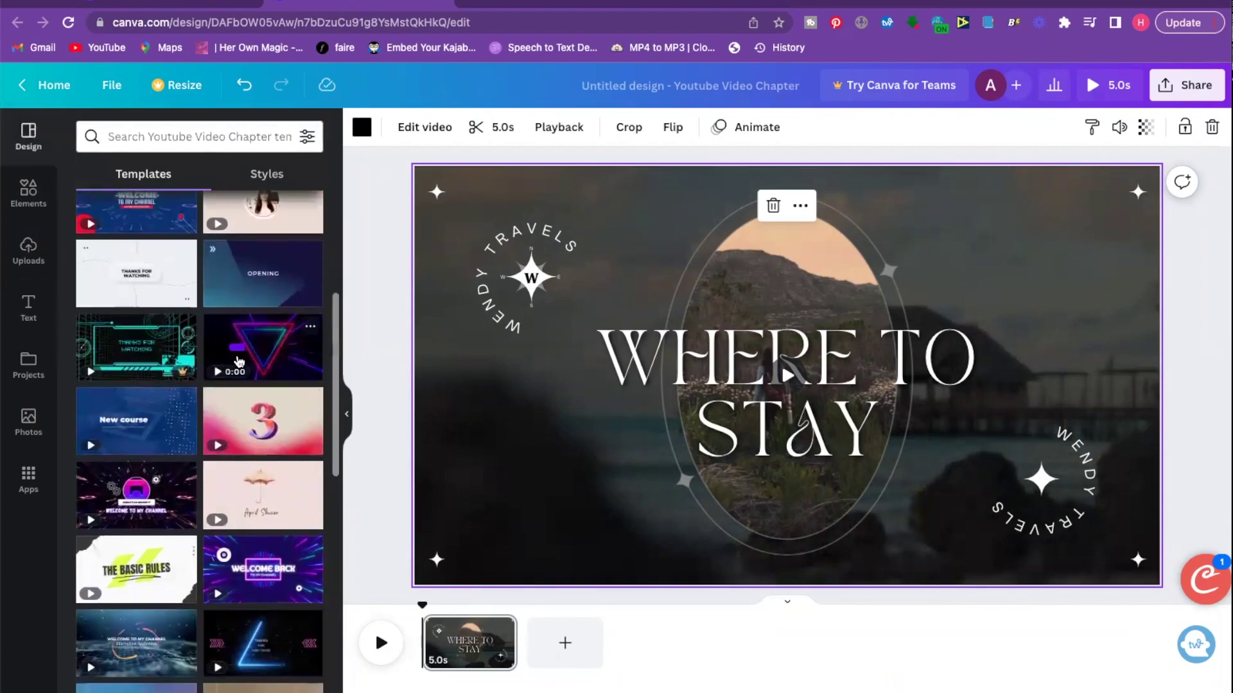
pyautogui.click(239, 361)
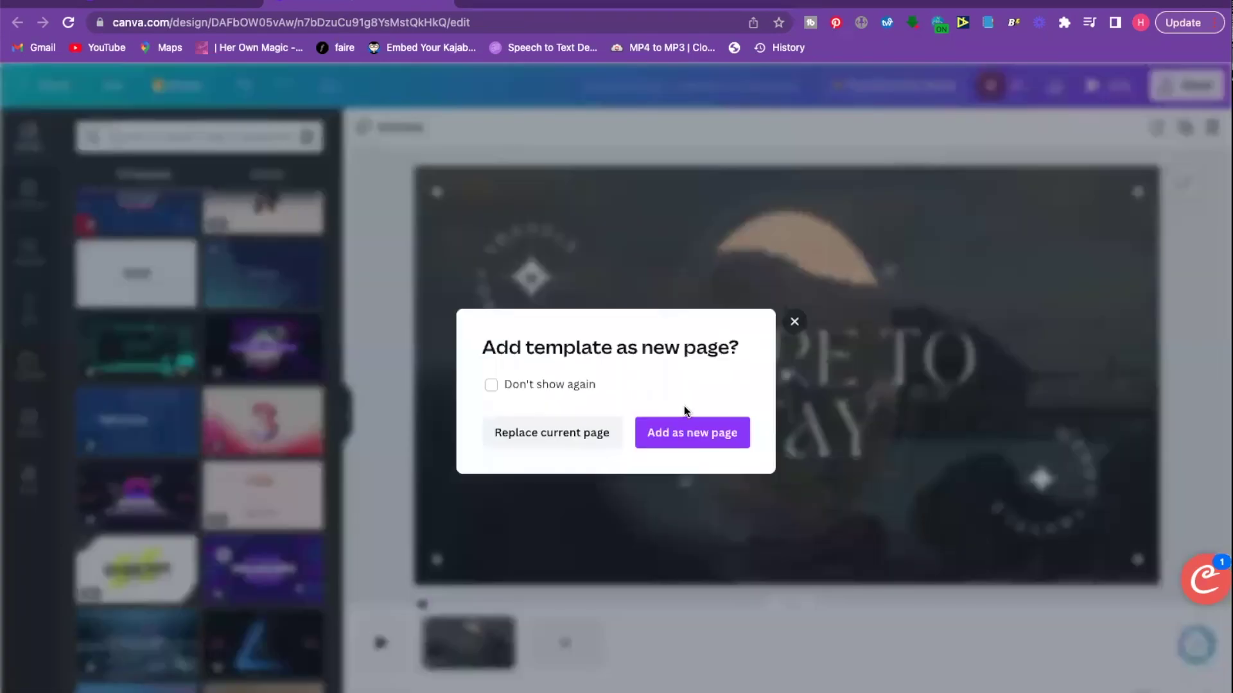
pyautogui.click(696, 433)
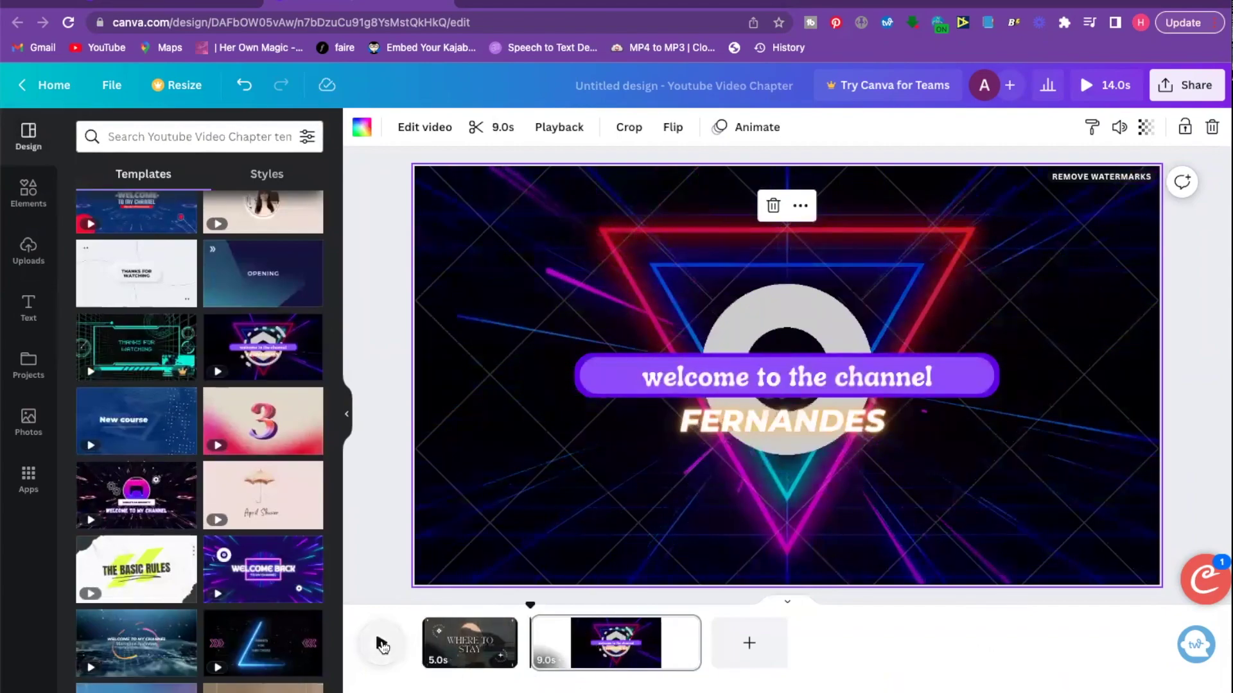
# Preview the neon "welcome to the channel" page and delete that page from the design.
pyautogui.click(382, 645)
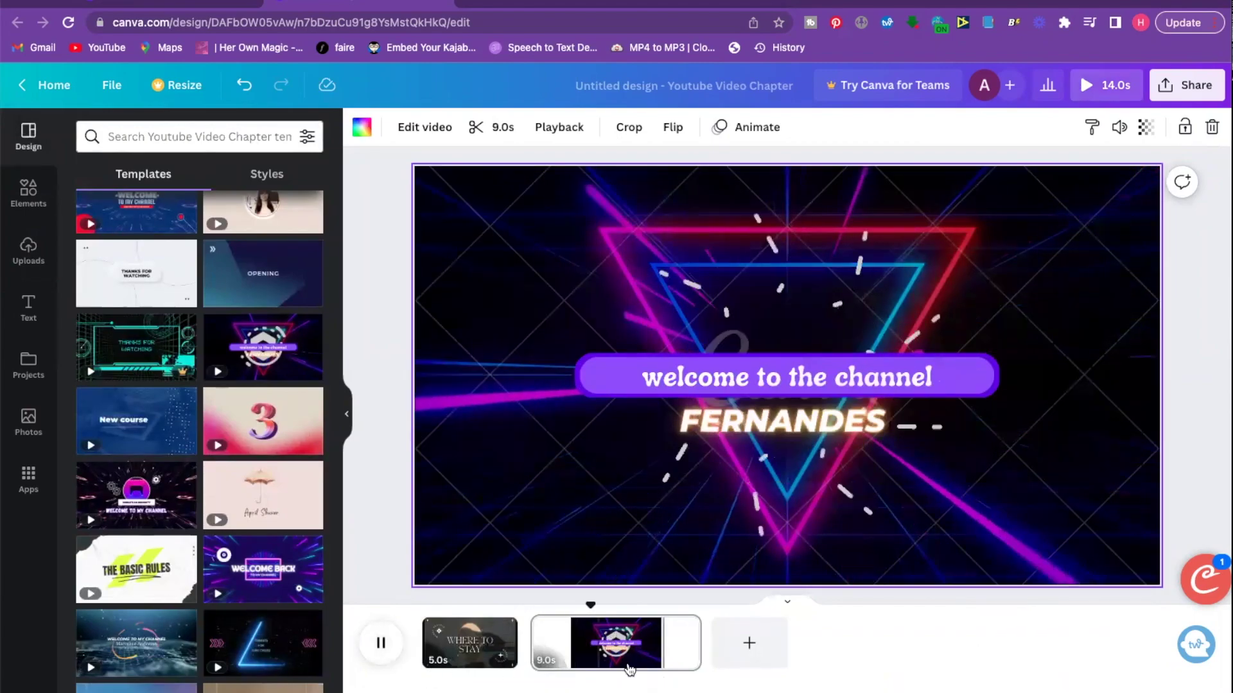
pyautogui.click(562, 652)
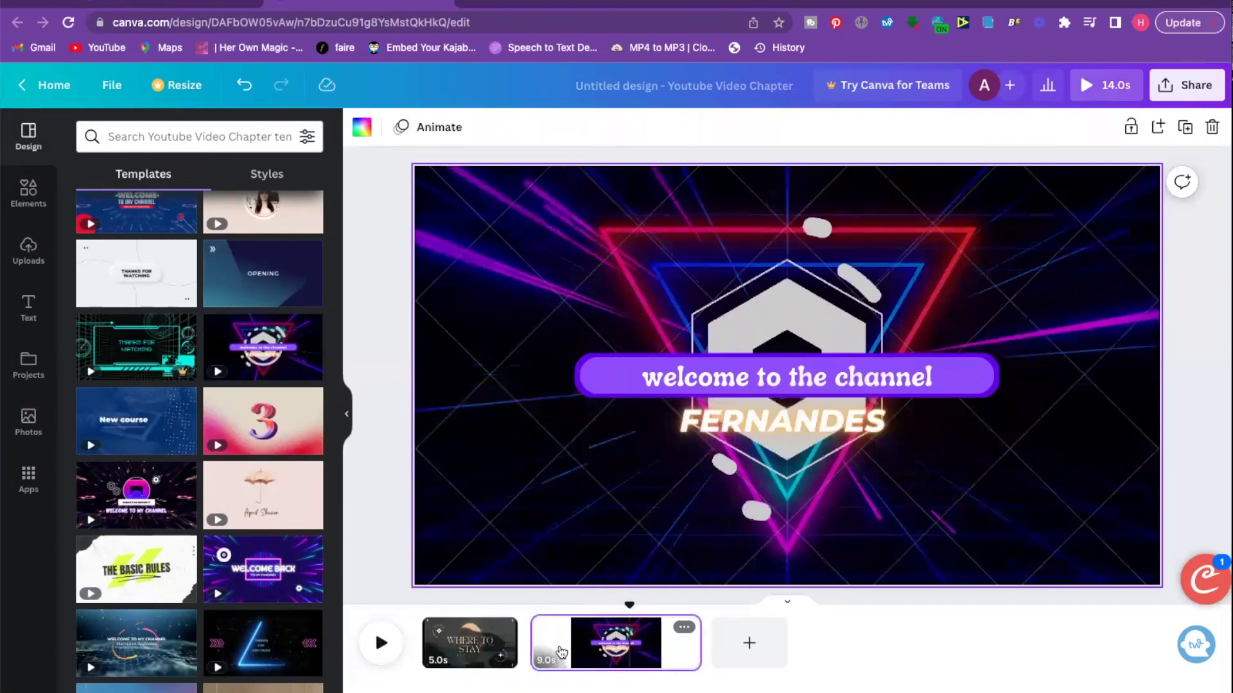
pyautogui.click(685, 628)
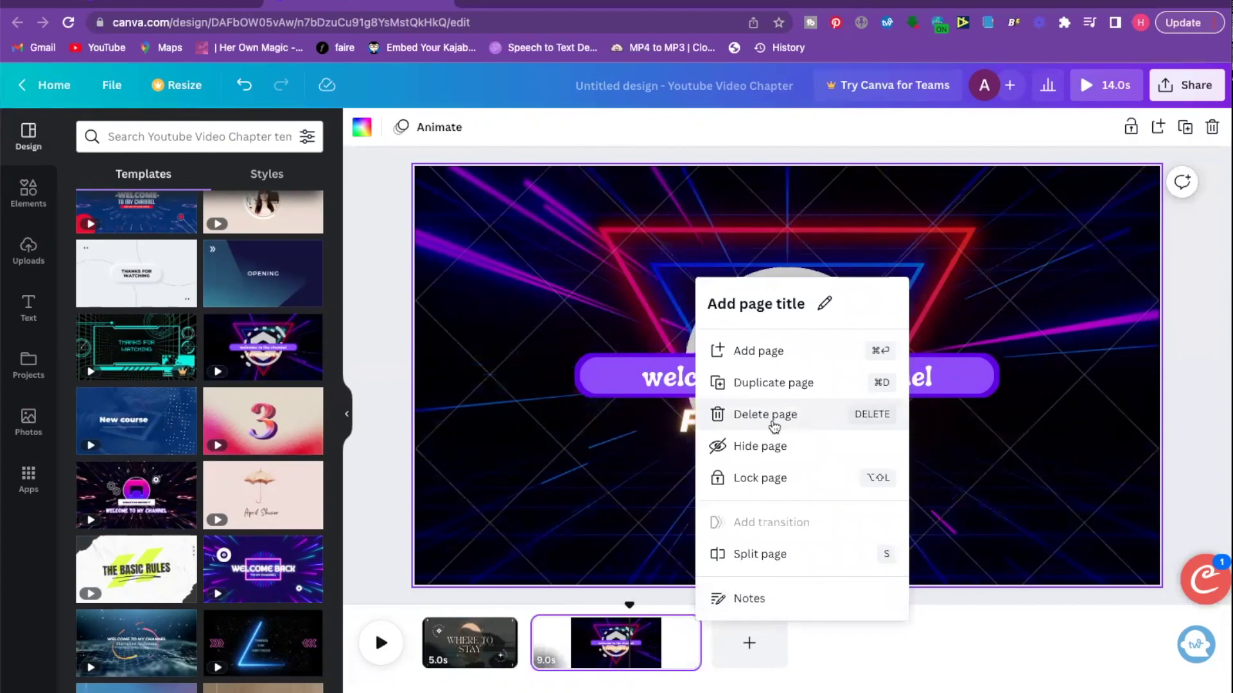
pyautogui.click(773, 418)
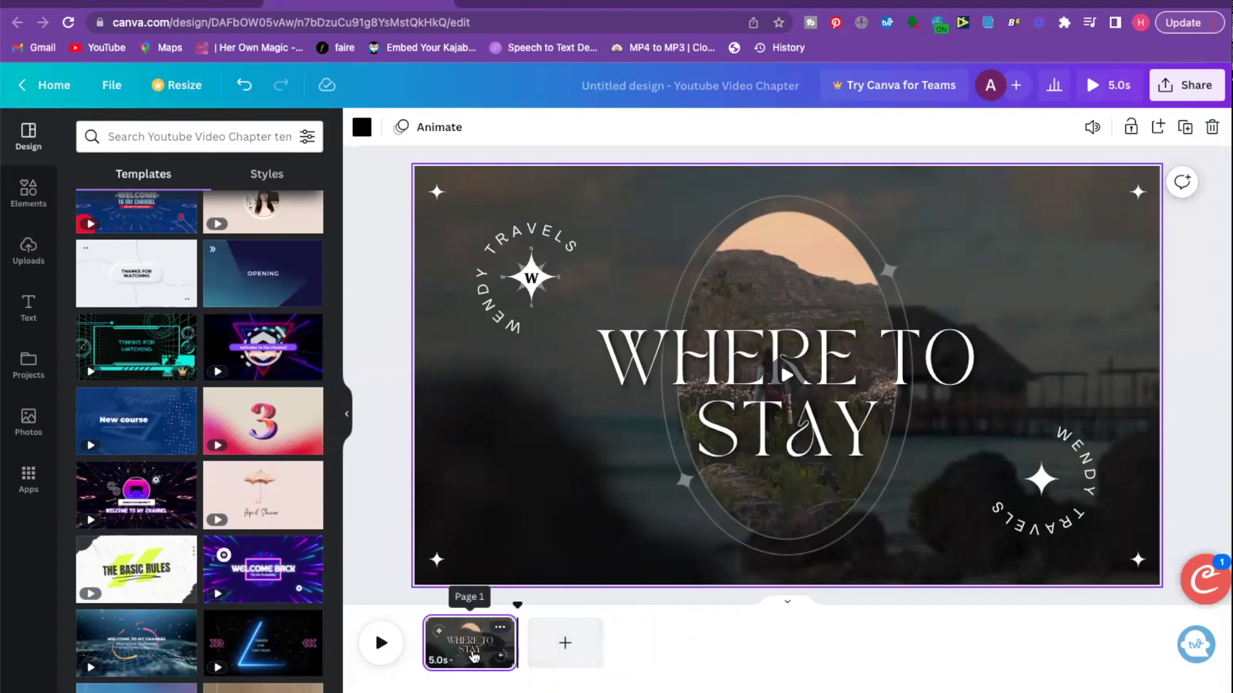
# Open the full audio collection among the elements and look through its Happy, Pop and Epic tracks.
pyautogui.scroll(3, 212, 438)
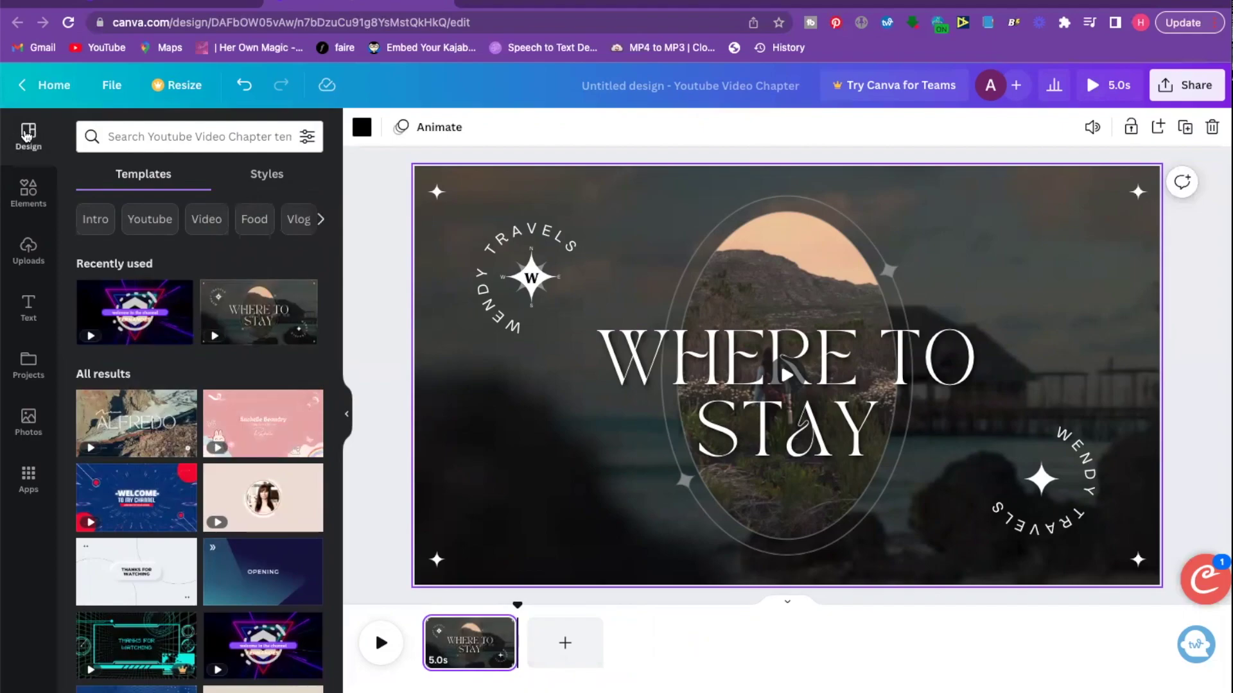
pyautogui.click(28, 188)
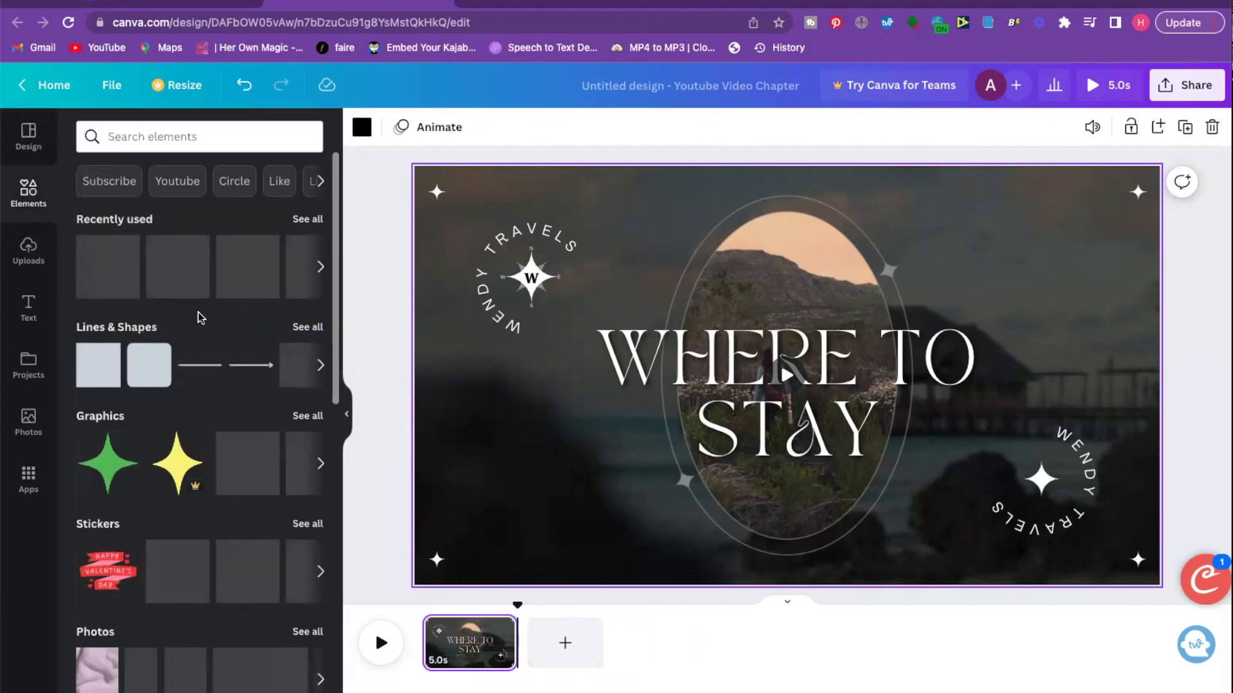
pyautogui.scroll(-4, 200, 319)
pyautogui.scroll(-3, 199, 318)
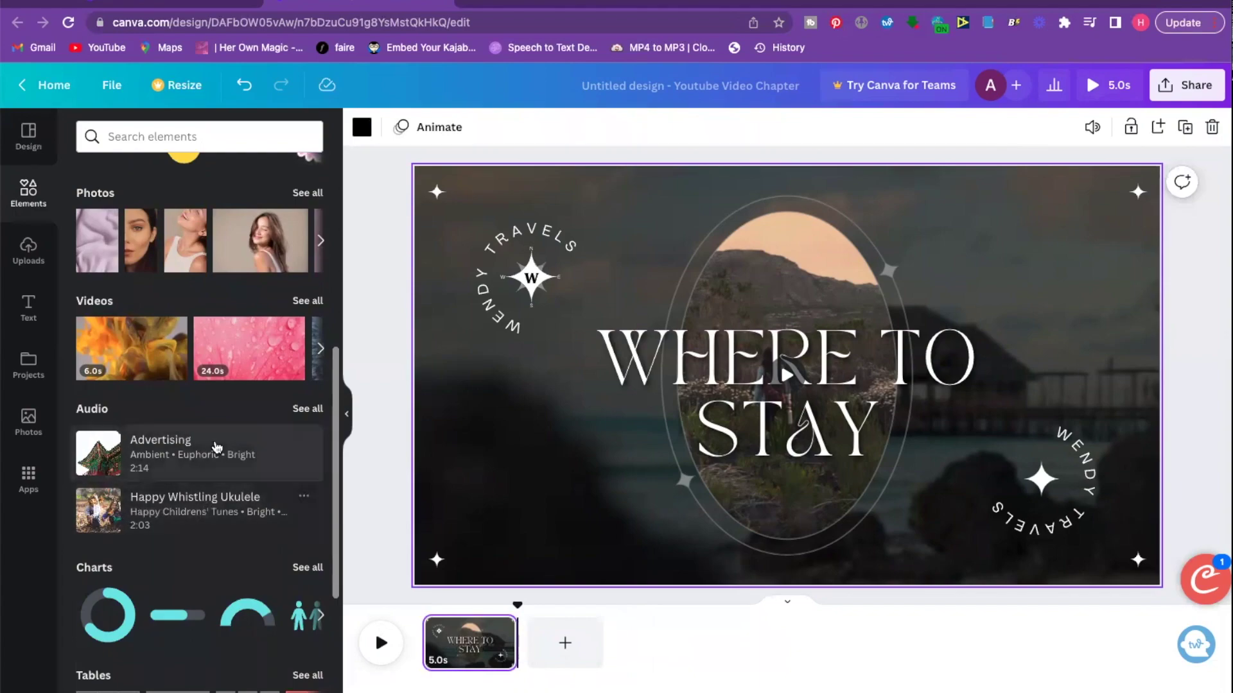
pyautogui.click(305, 410)
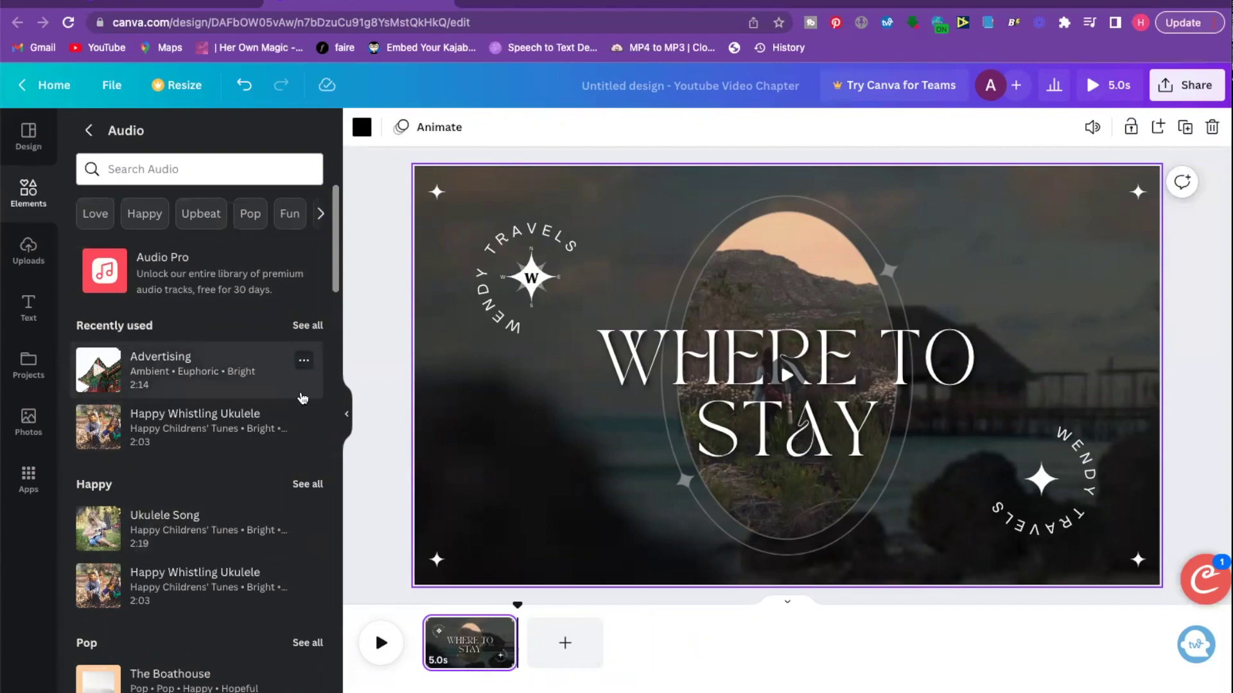
pyautogui.scroll(-4, 302, 401)
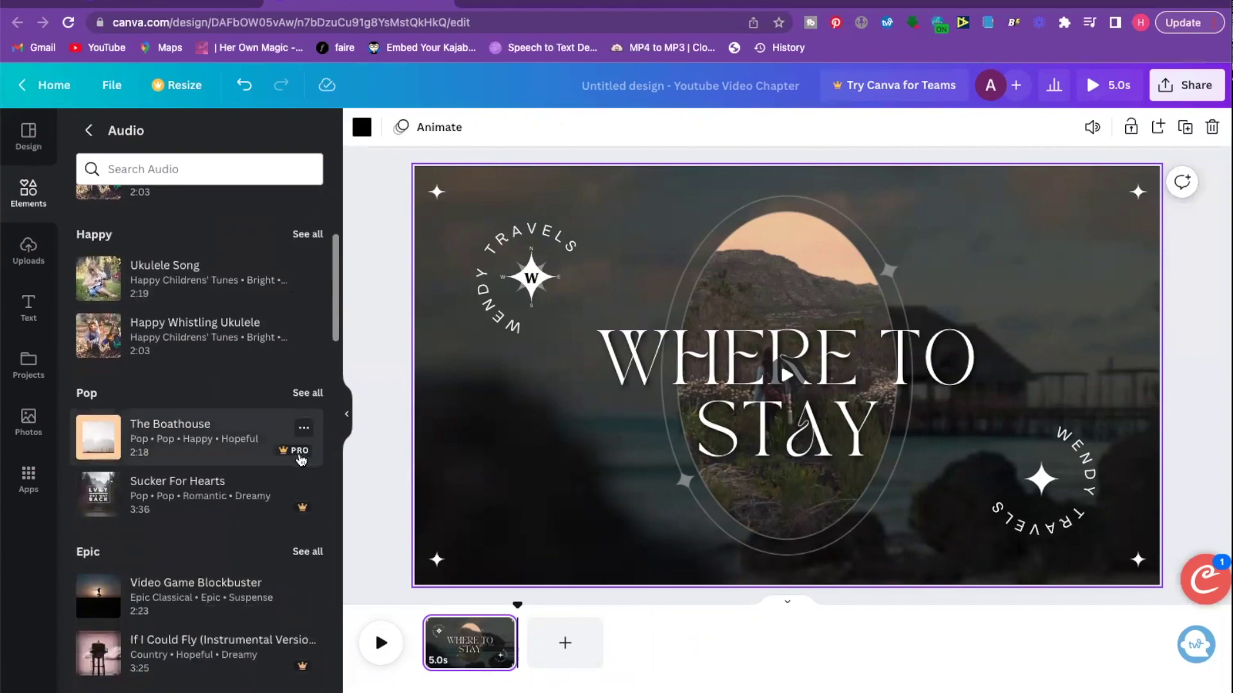
pyautogui.moveTo(299, 457)
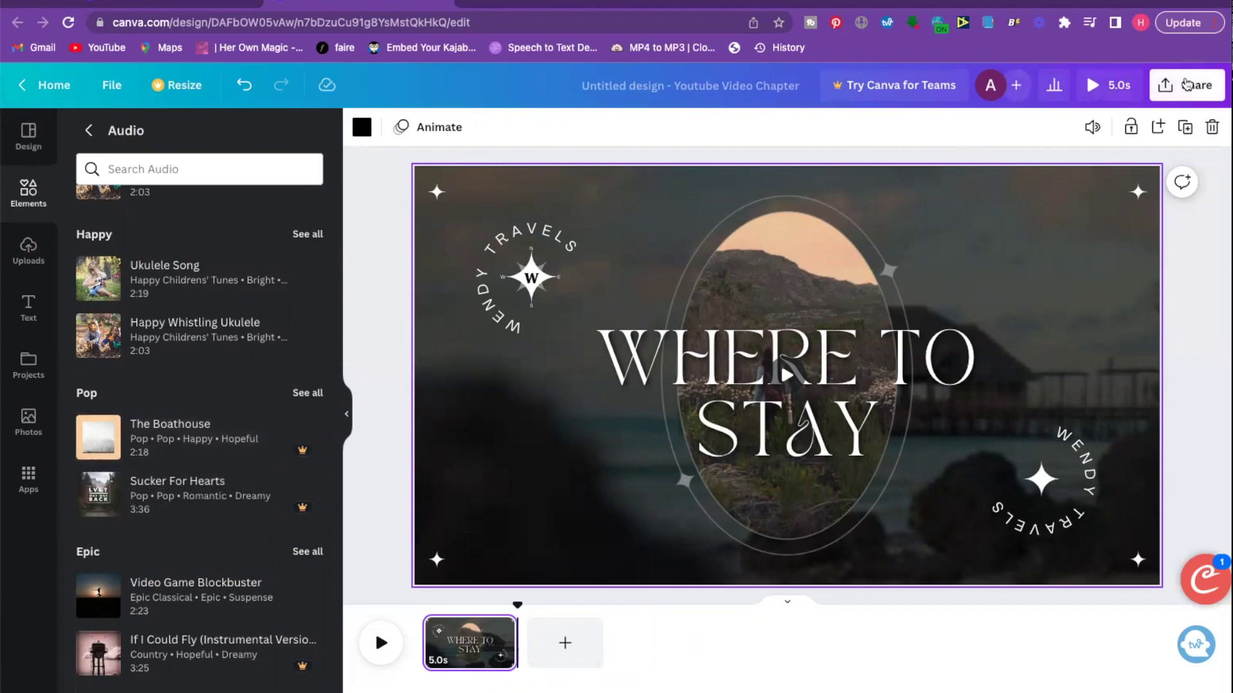
# Add the recently used "Advertising" audio track to the video.
pyautogui.click(1188, 85)
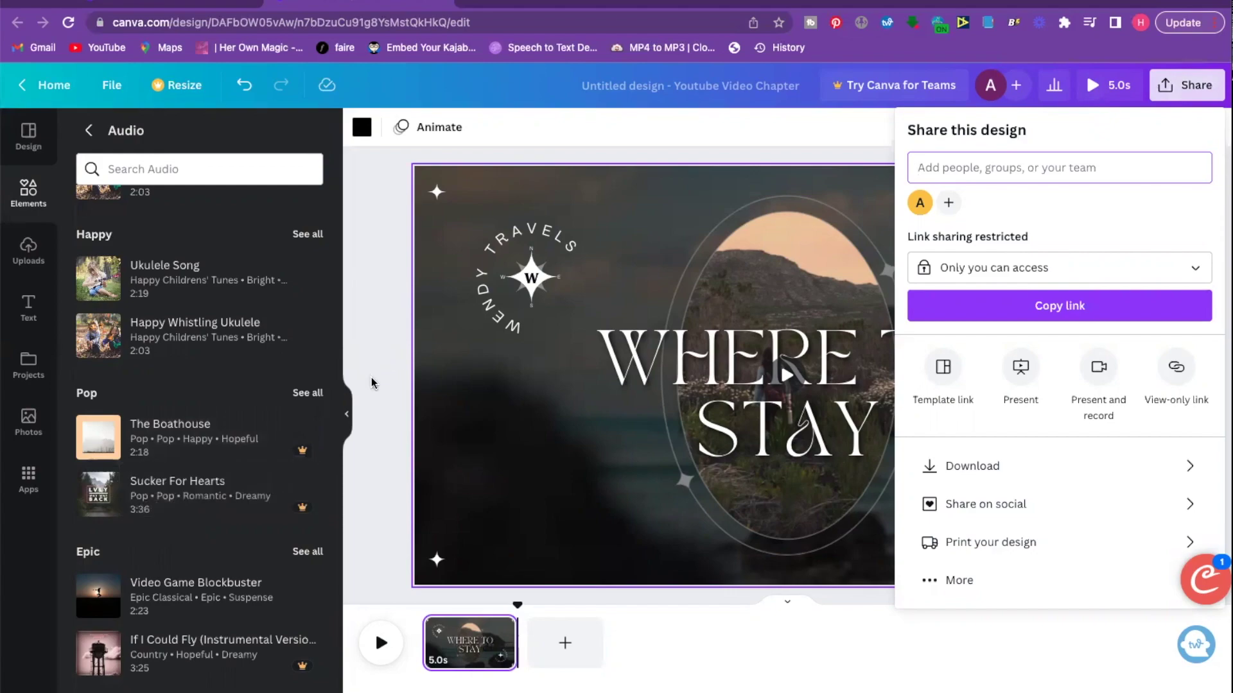
pyautogui.click(364, 330)
pyautogui.scroll(4, 236, 328)
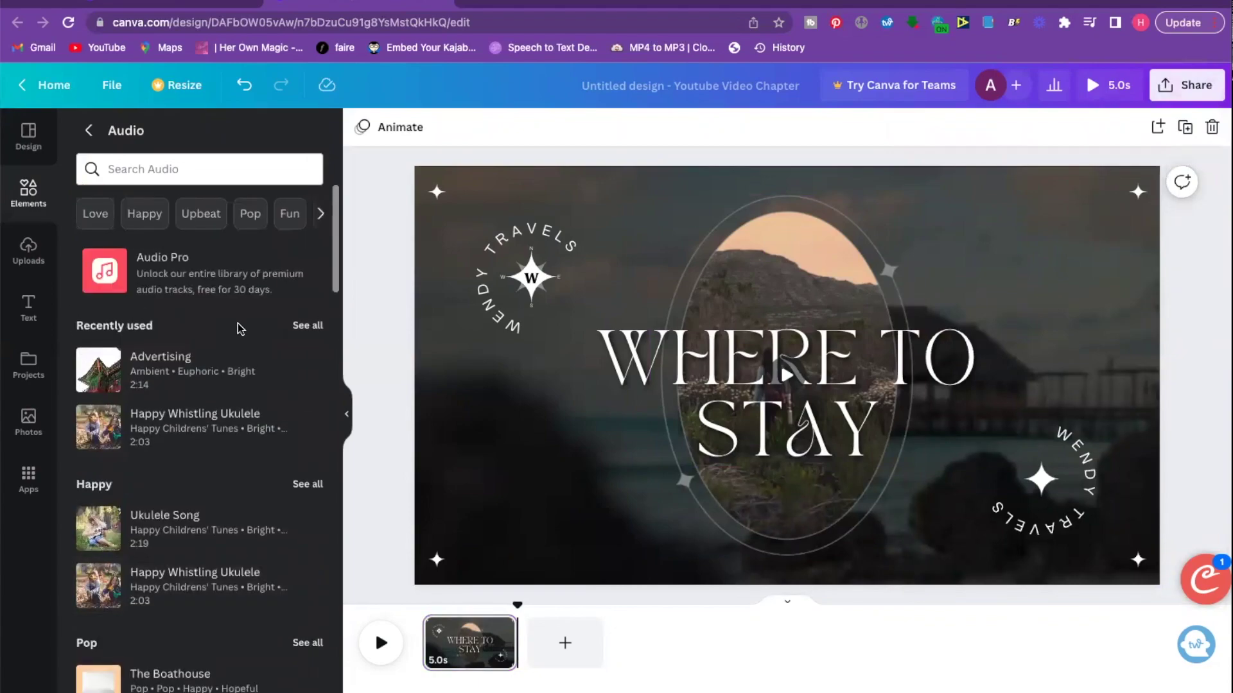
pyautogui.click(184, 372)
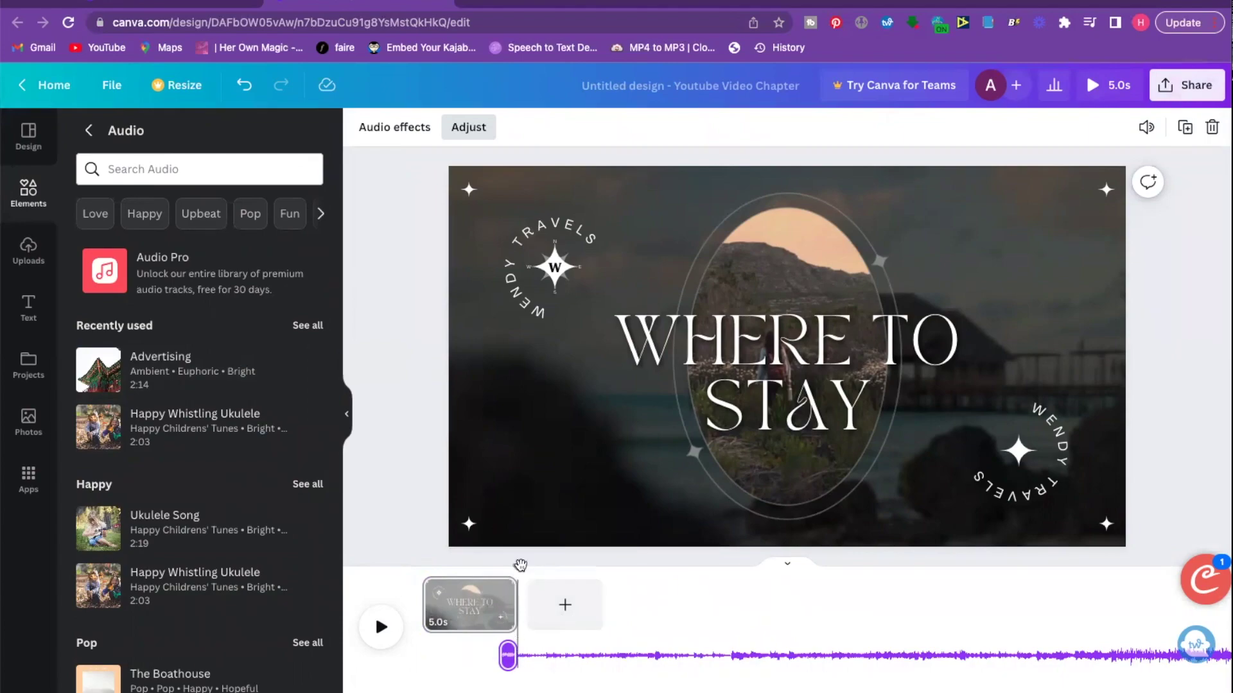
# Extend the audio clip back to the start of the page so it lasts 5.0 s, and preview the playback.
pyautogui.moveTo(517, 566); pyautogui.dragTo(421, 570)
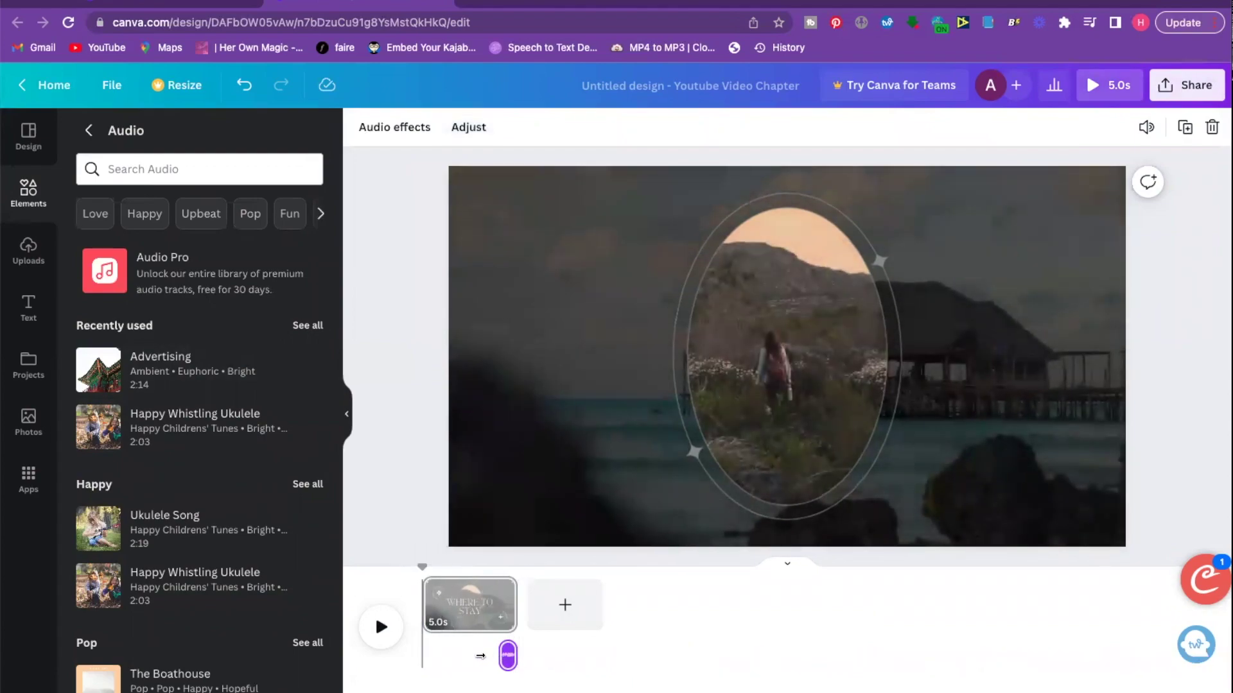
pyautogui.click(507, 656)
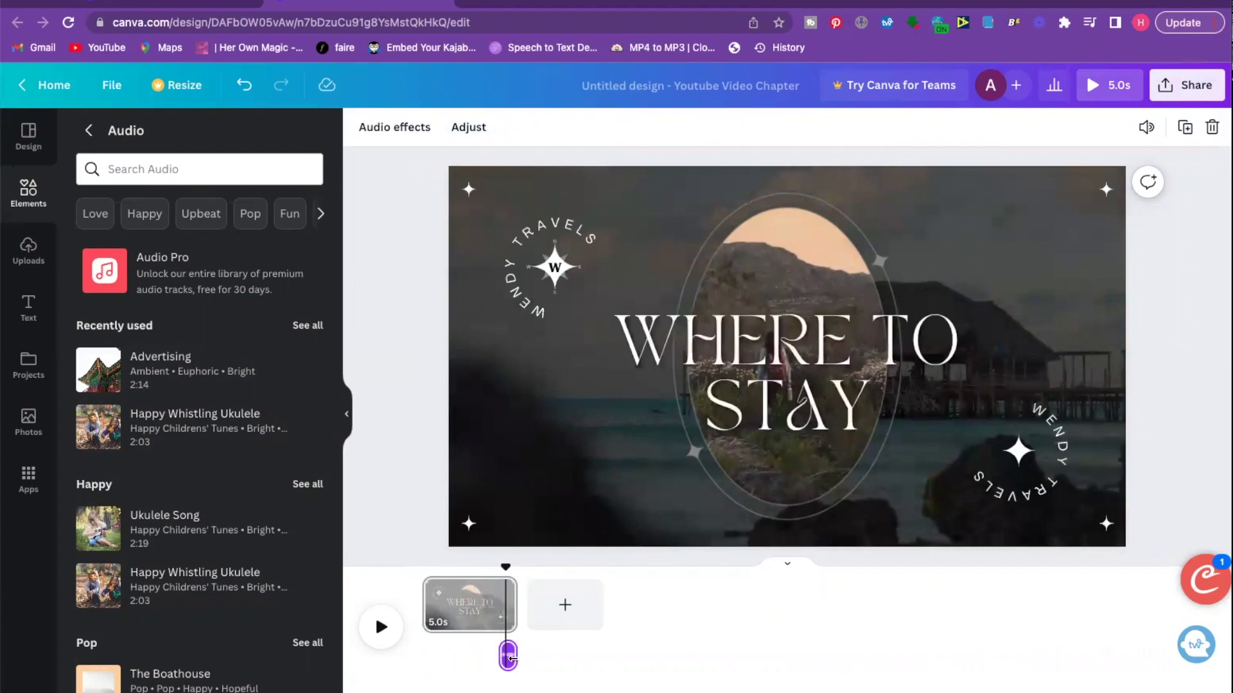
pyautogui.moveTo(501, 656); pyautogui.dragTo(382, 655)
pyautogui.click(422, 654)
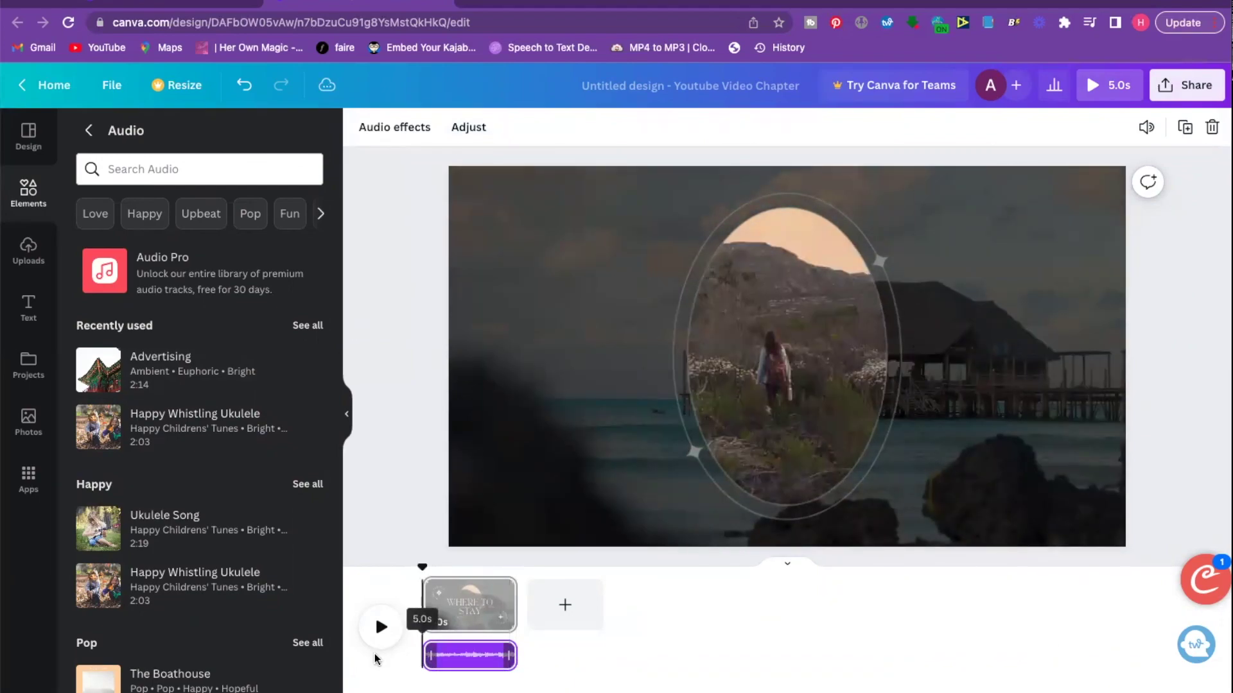
pyautogui.press('space')
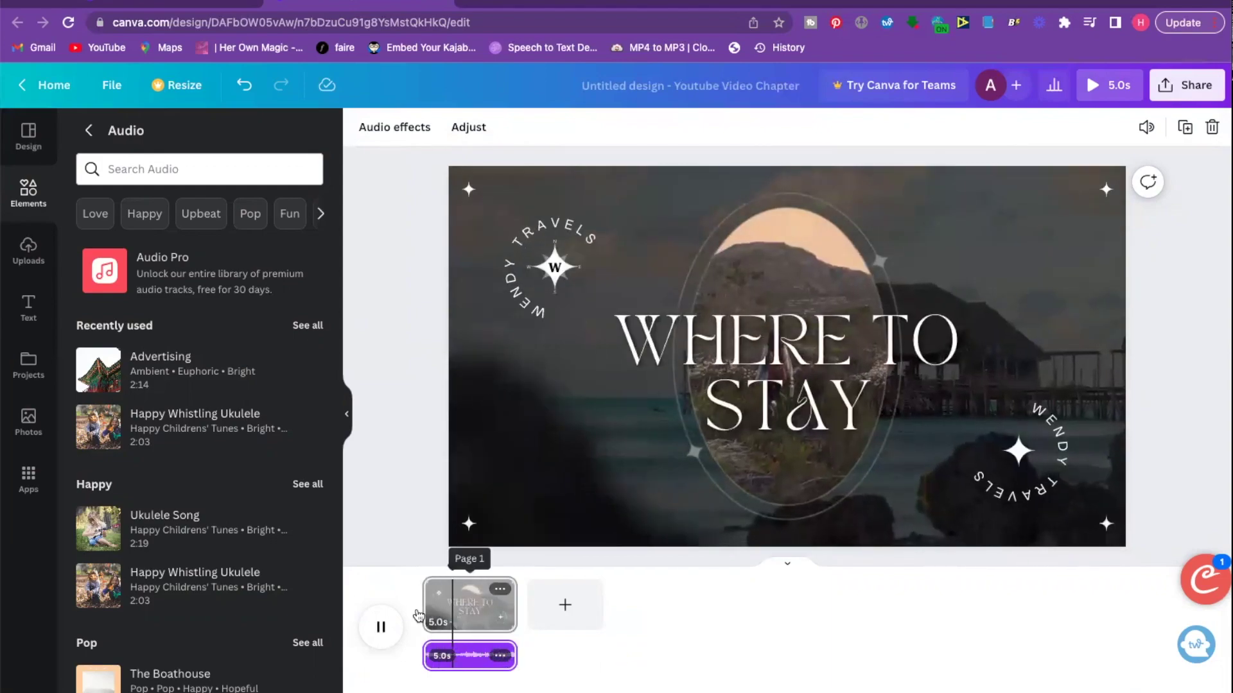
pyautogui.click(380, 627)
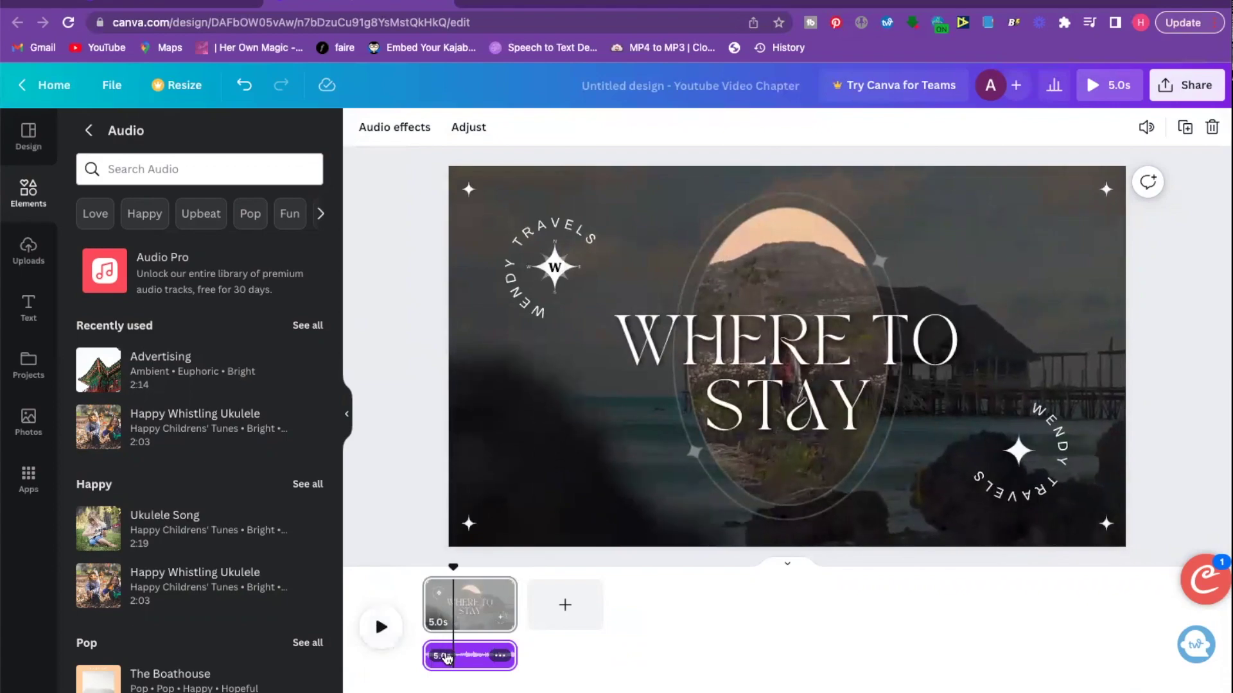
# Adjust the audio clip so the page plays a louder section from further into the track, and preview the playback.
pyautogui.click(474, 658)
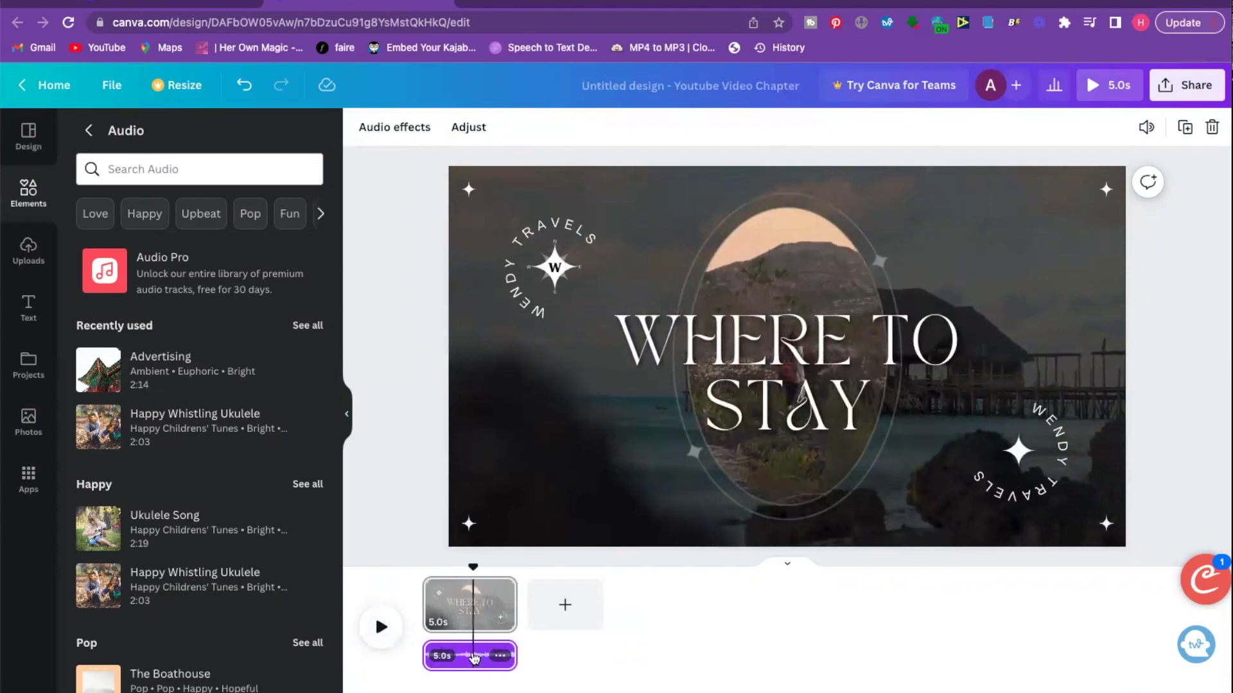
pyautogui.click(502, 656)
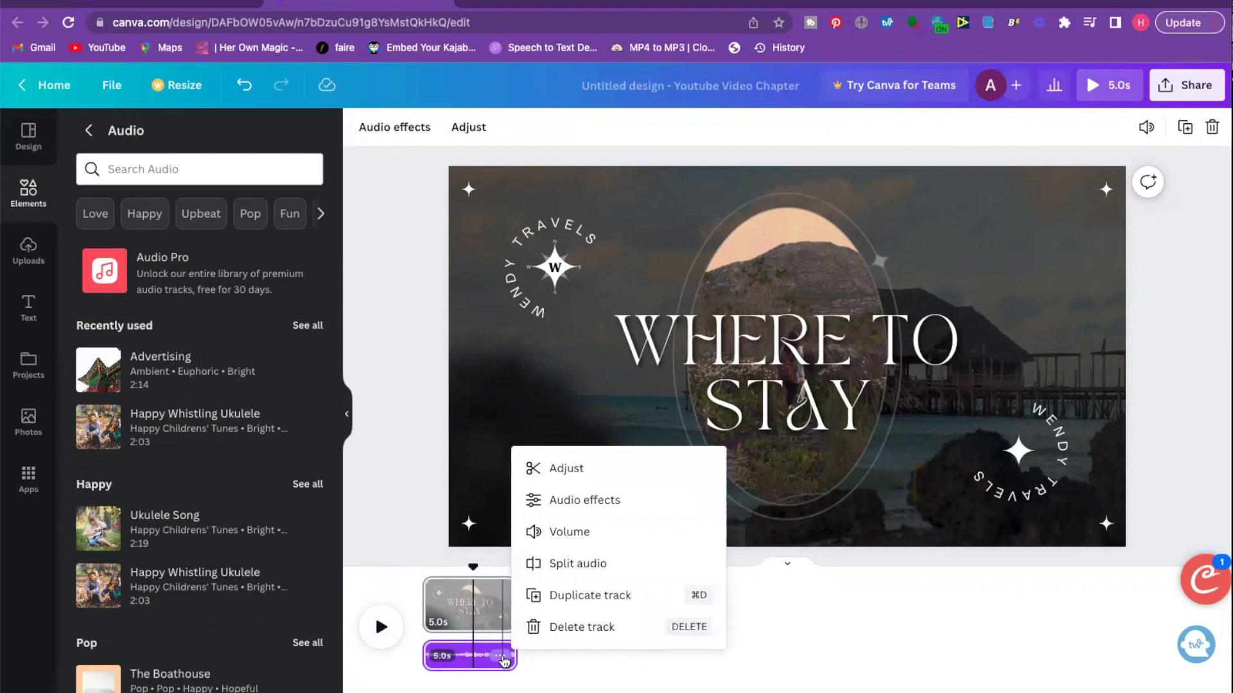
pyautogui.click(565, 470)
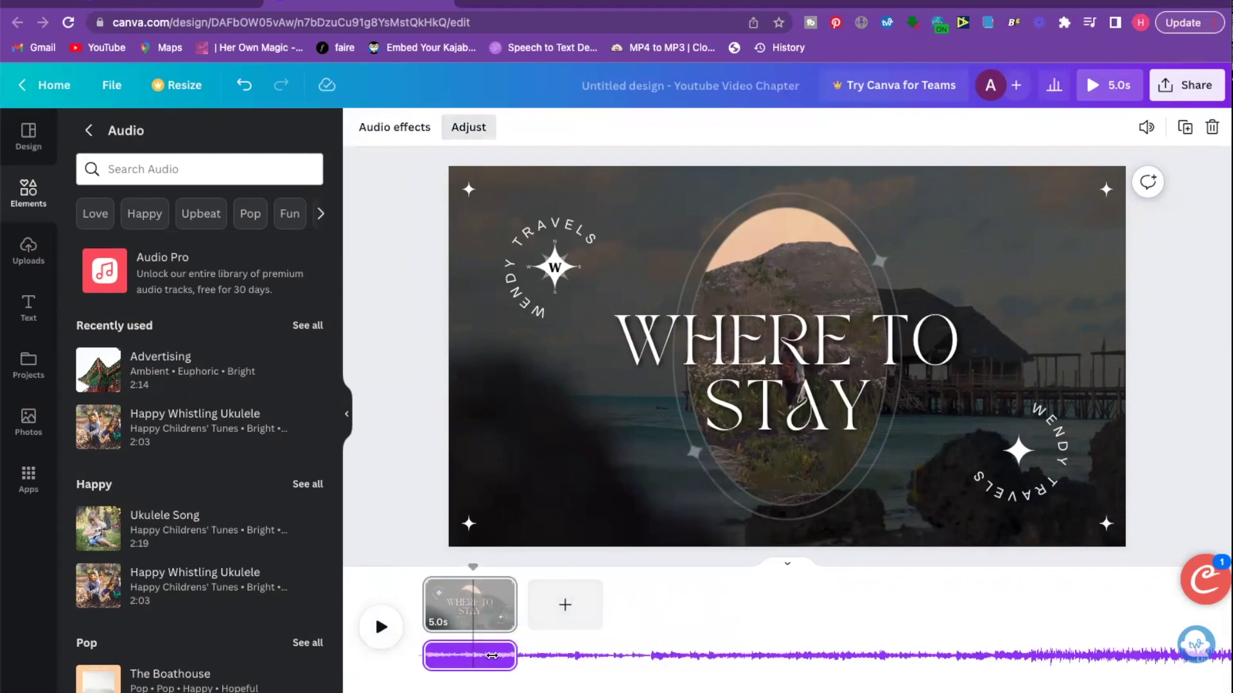
pyautogui.moveTo(476, 652)
pyautogui.mouseDown()
pyautogui.moveTo(633, 655)
pyautogui.moveTo(471, 656)
pyautogui.mouseUp()
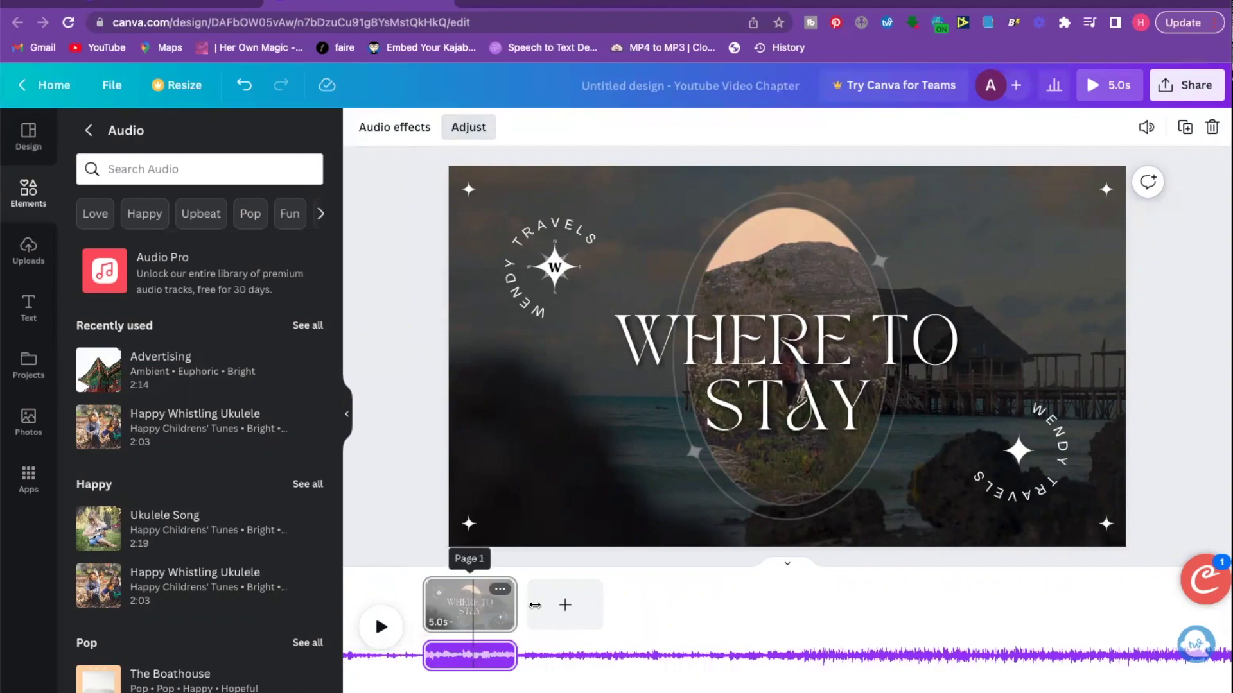
pyautogui.moveTo(816, 655); pyautogui.dragTo(582, 657)
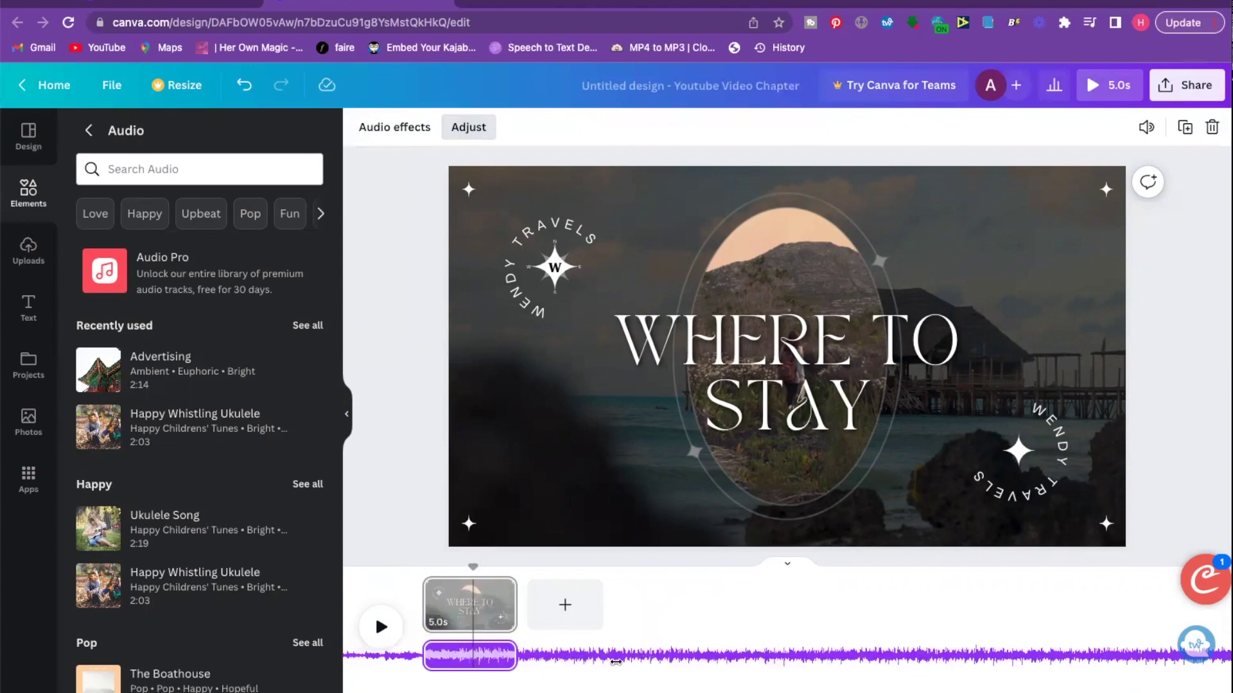
pyautogui.click(380, 629)
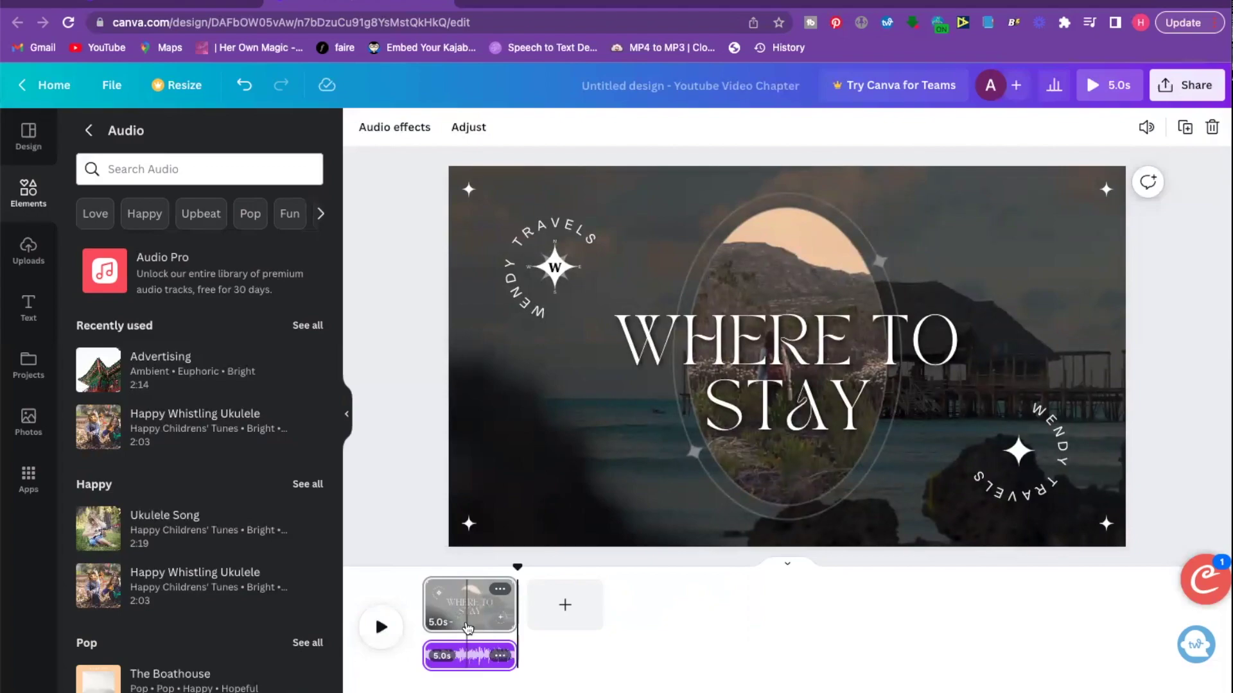
# Apply a 0.4 s fade-in and a 0.4 s fade-out to the audio track and play the video from its start.
pyautogui.click(501, 656)
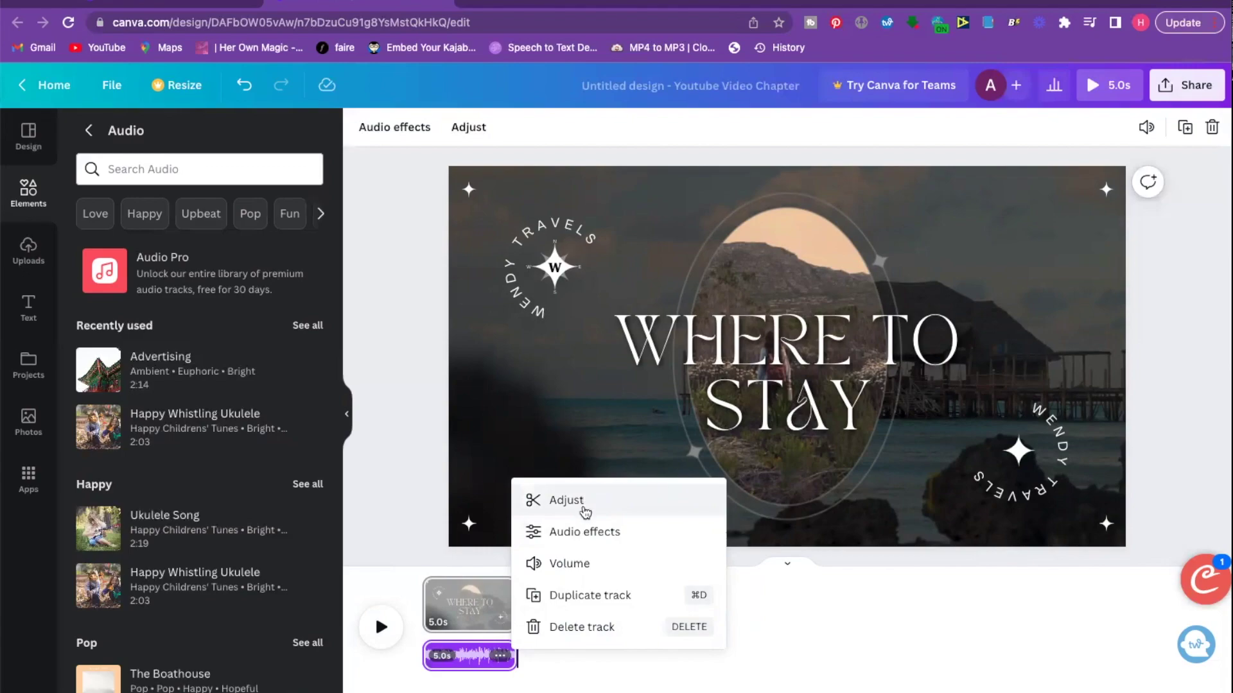
pyautogui.click(658, 535)
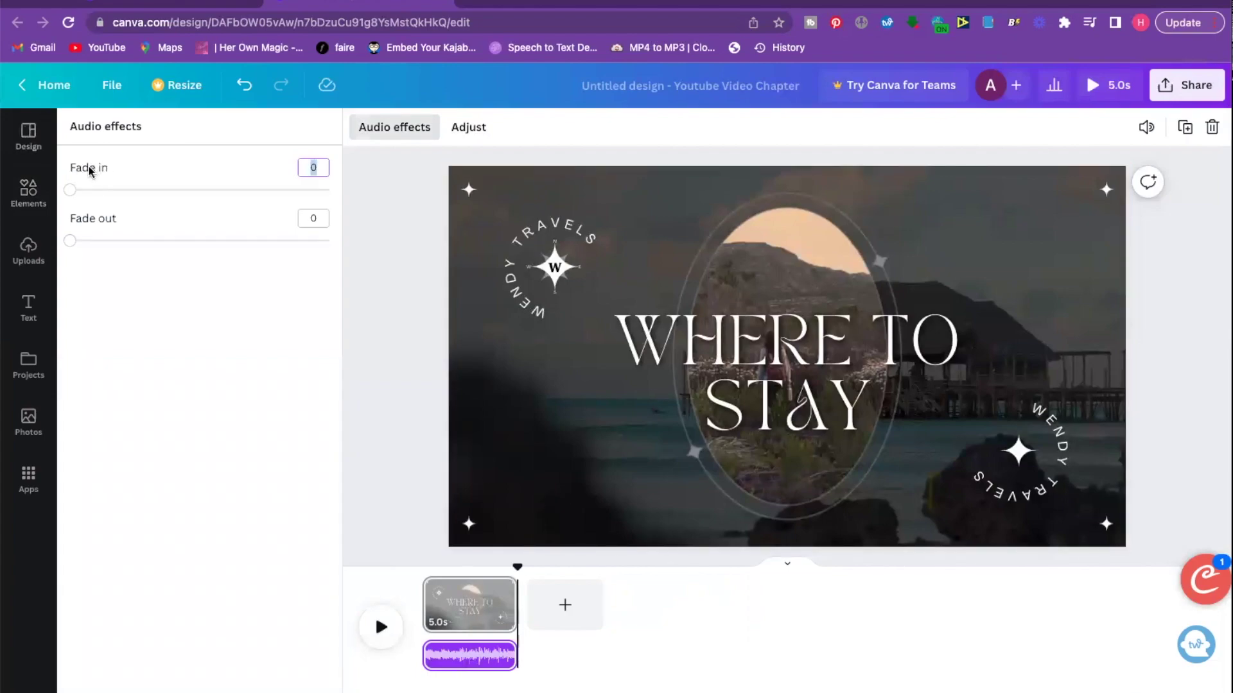
pyautogui.moveTo(70, 190); pyautogui.dragTo(111, 190)
pyautogui.moveTo(68, 240); pyautogui.dragTo(103, 241)
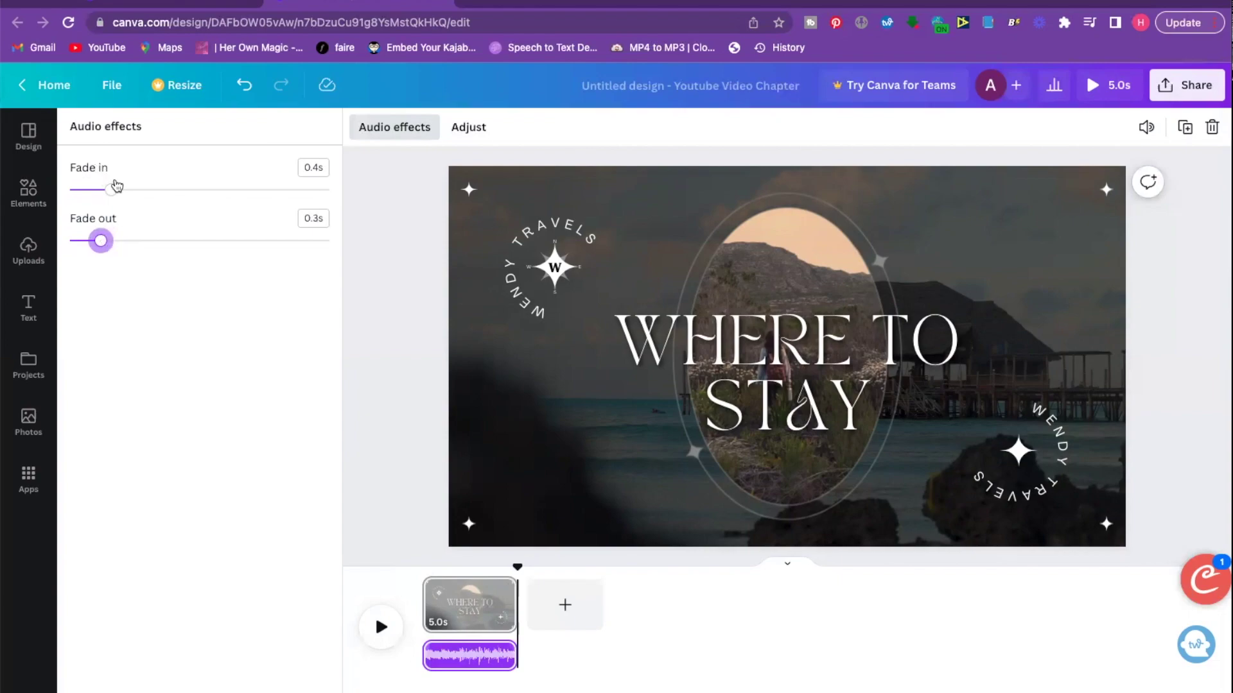
pyautogui.moveTo(102, 241); pyautogui.dragTo(110, 242)
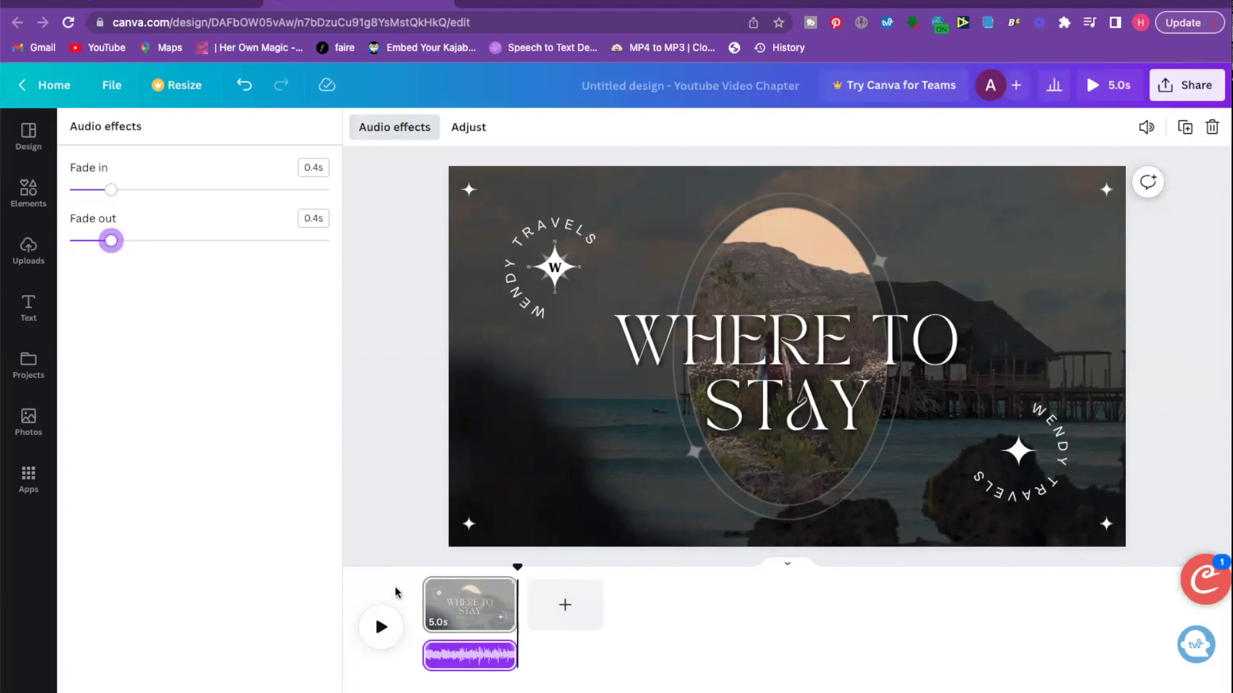
pyautogui.click(381, 627)
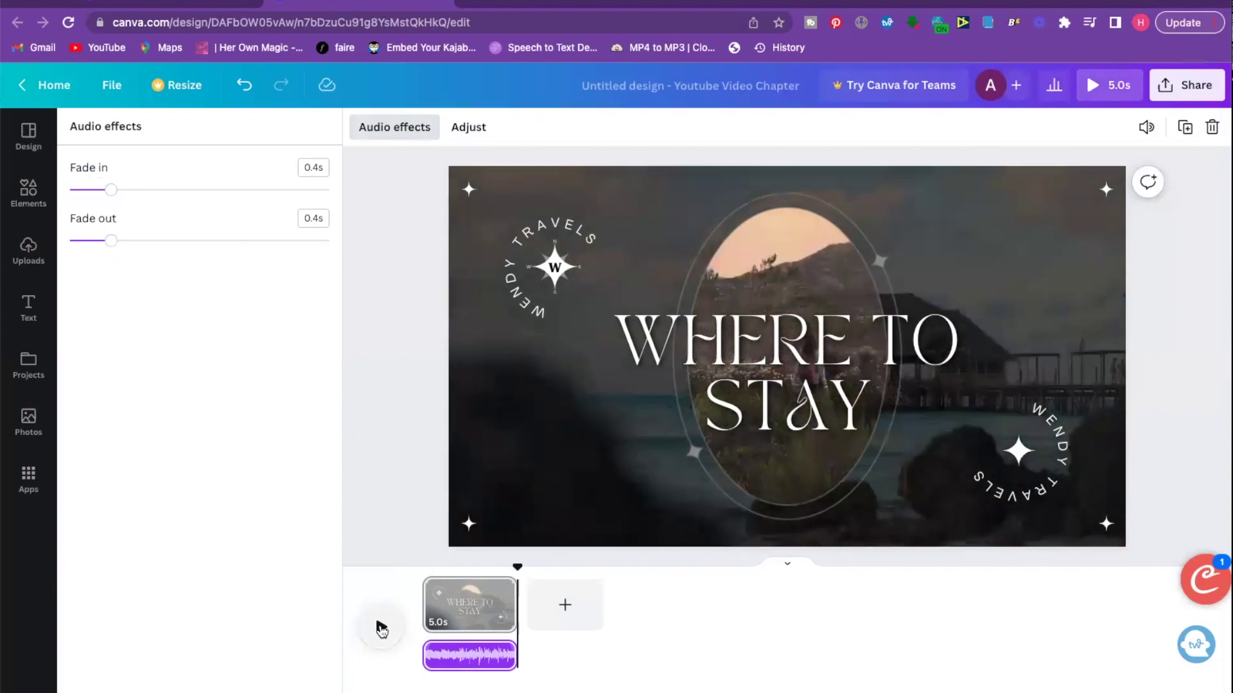
pyautogui.moveTo(518, 567); pyautogui.dragTo(405, 569)
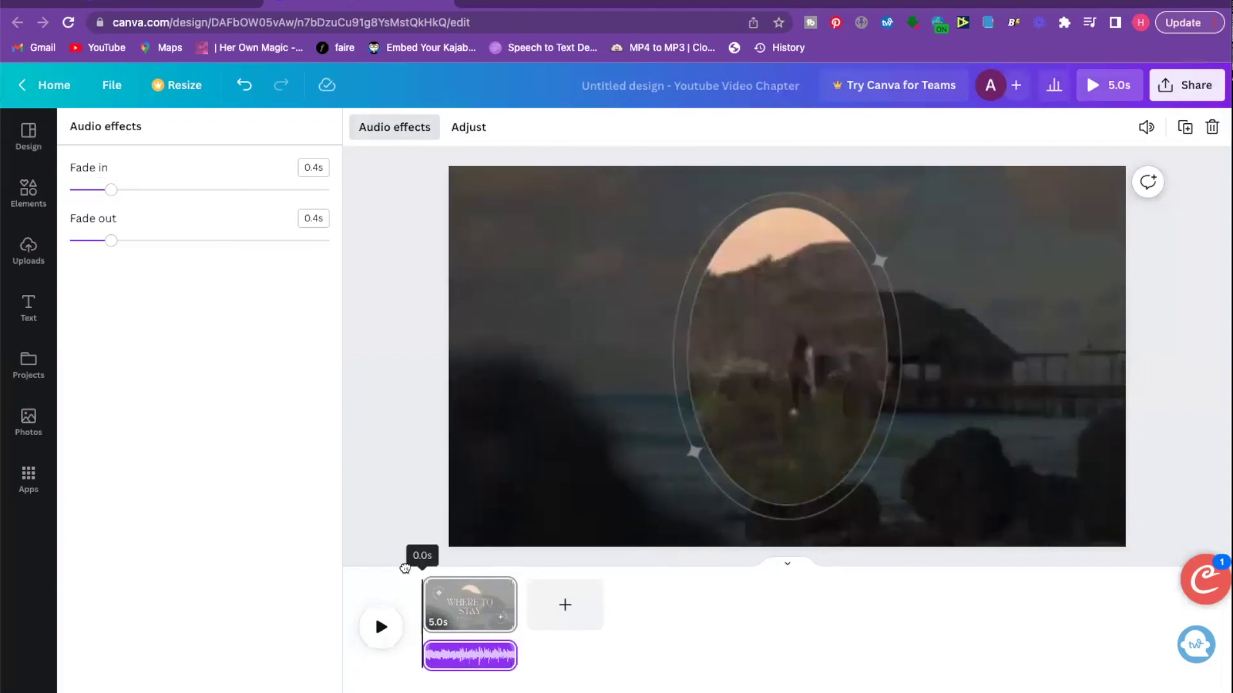
pyautogui.click(381, 628)
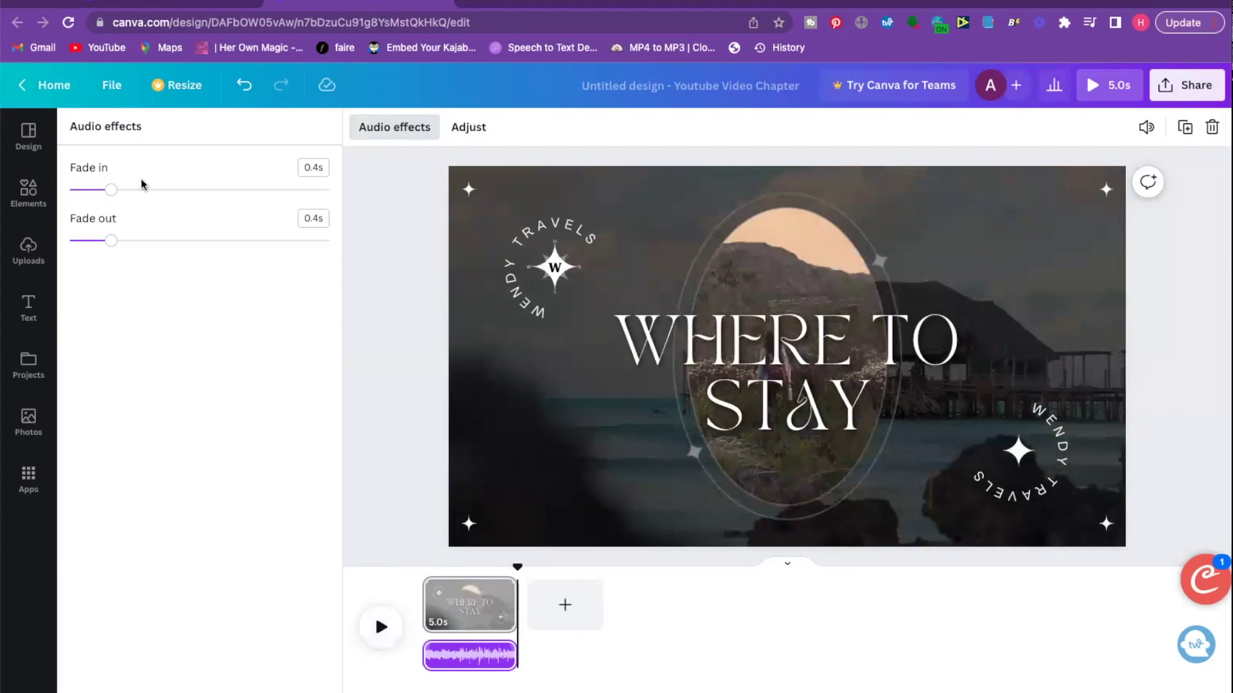
# Lengthen the audio track's fade-in to 0.7 s.
pyautogui.moveTo(107, 190); pyautogui.dragTo(143, 190)
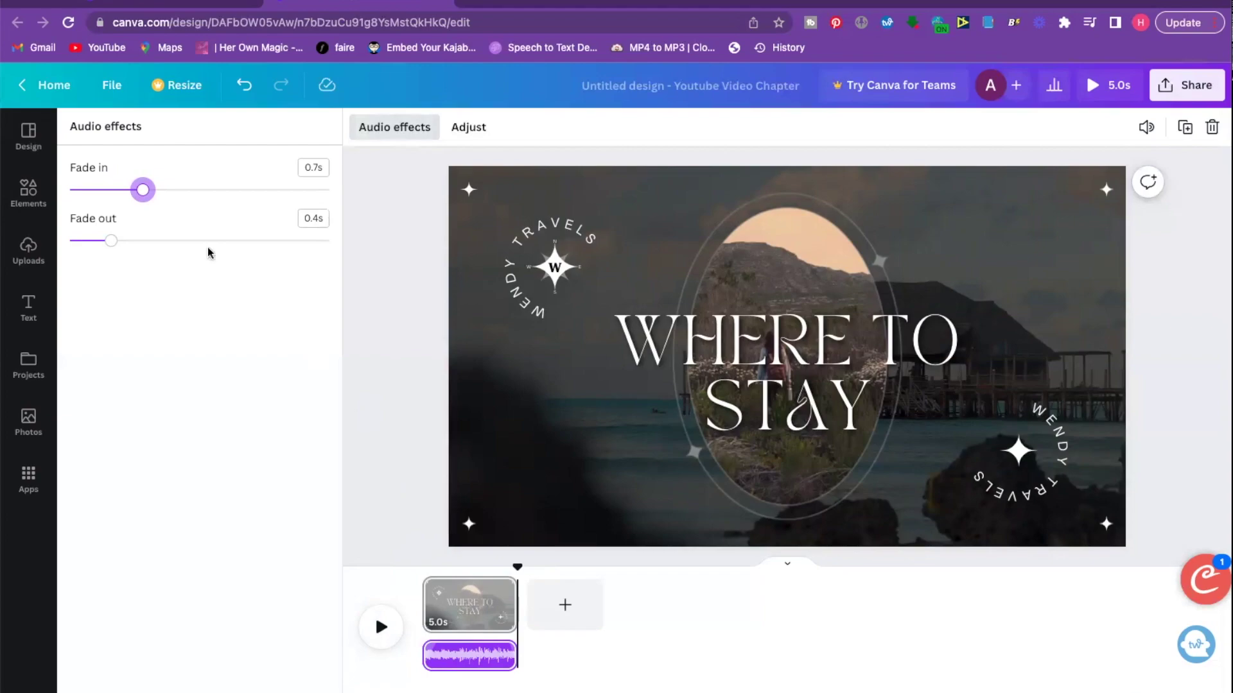
pyautogui.click(464, 128)
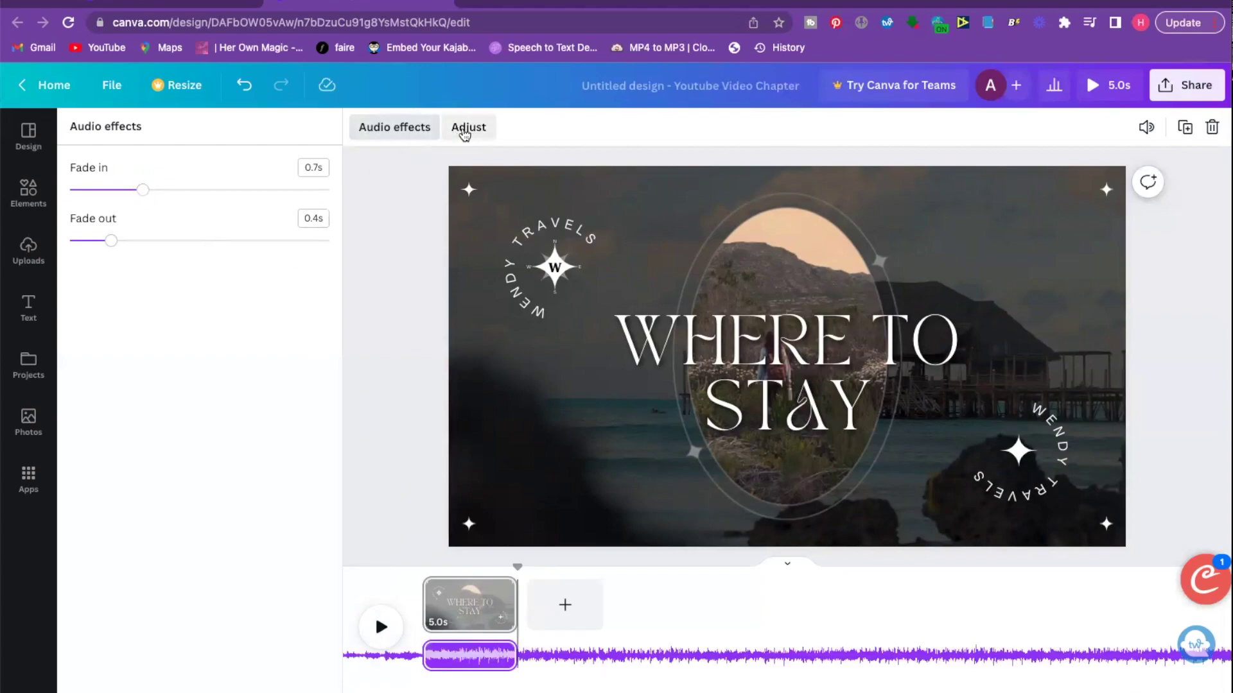
pyautogui.click(402, 129)
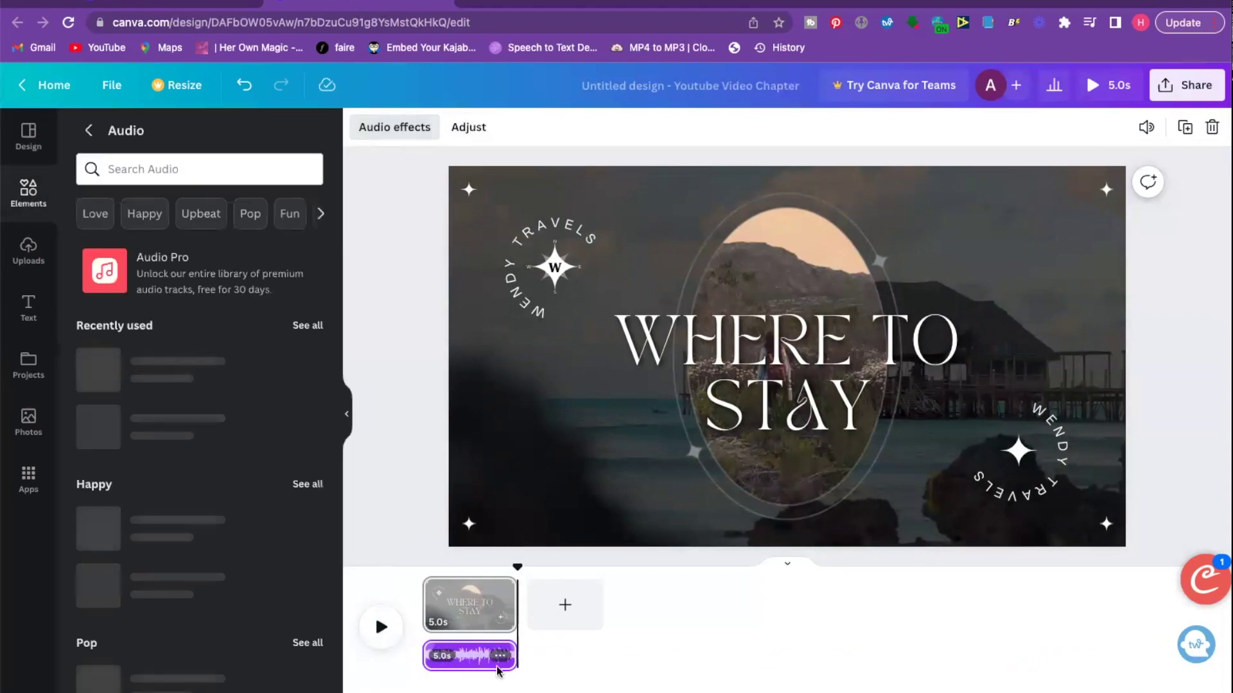
# Set the audio track's volume to 40 and preview the video's playback.
pyautogui.click(499, 656)
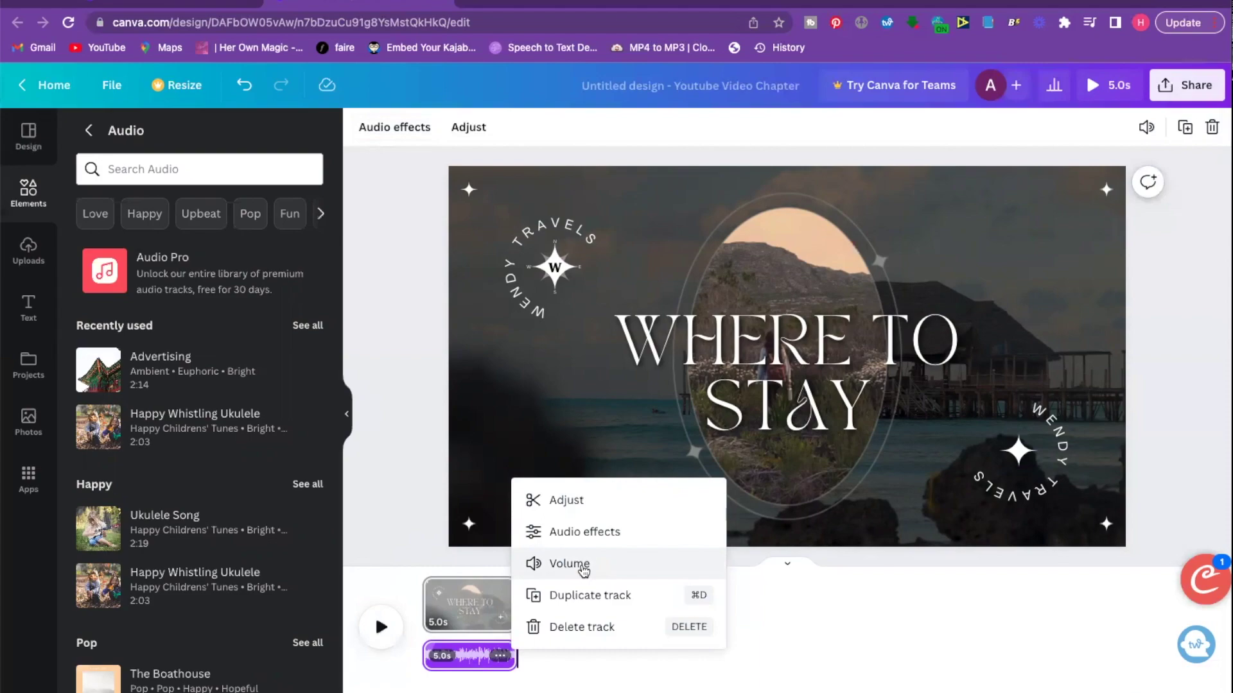
pyautogui.click(569, 564)
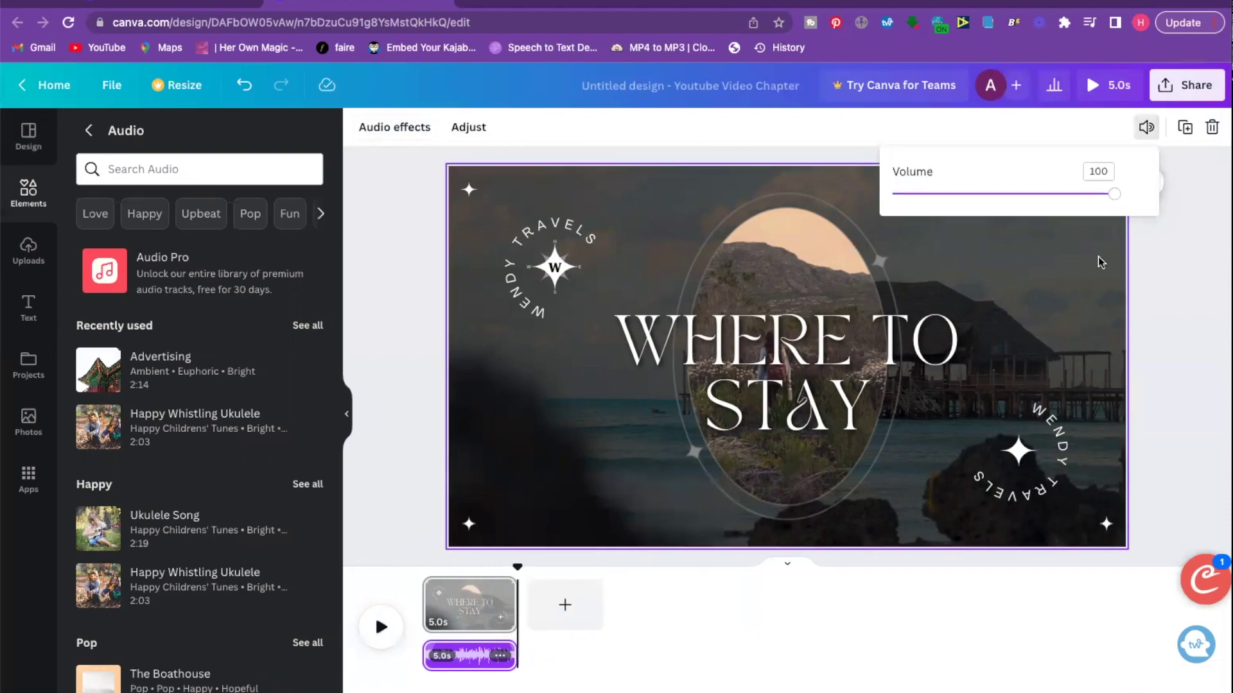
pyautogui.moveTo(1115, 200); pyautogui.dragTo(982, 200)
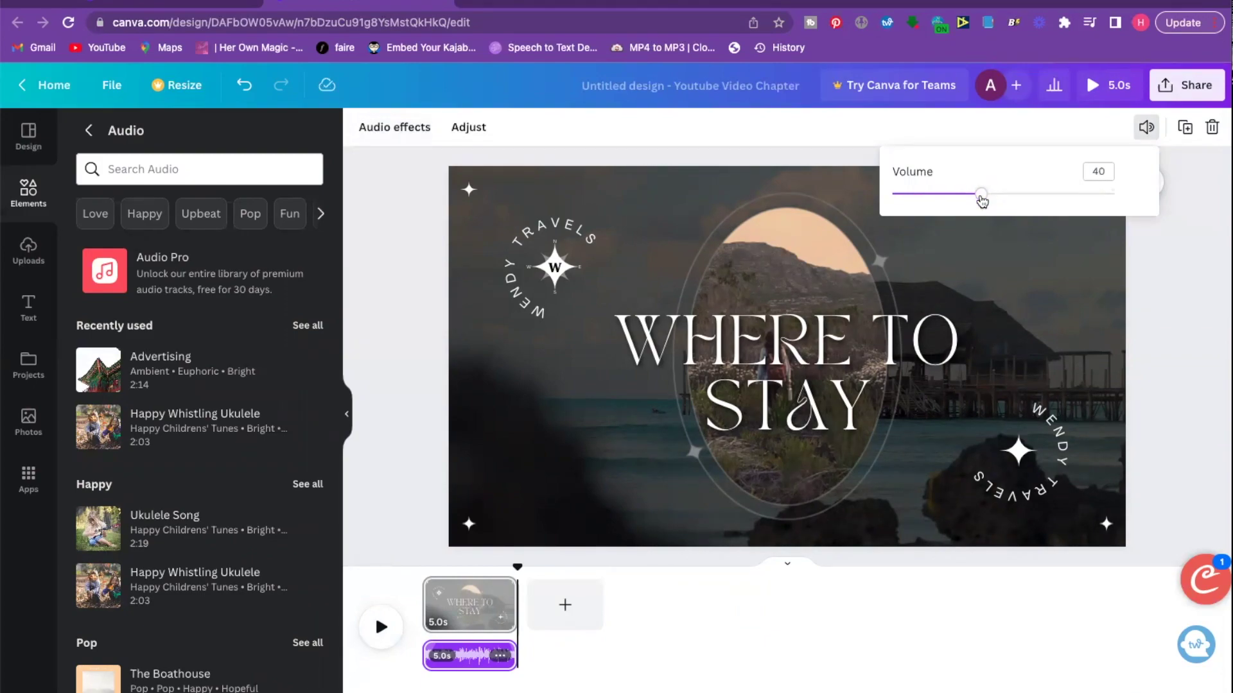
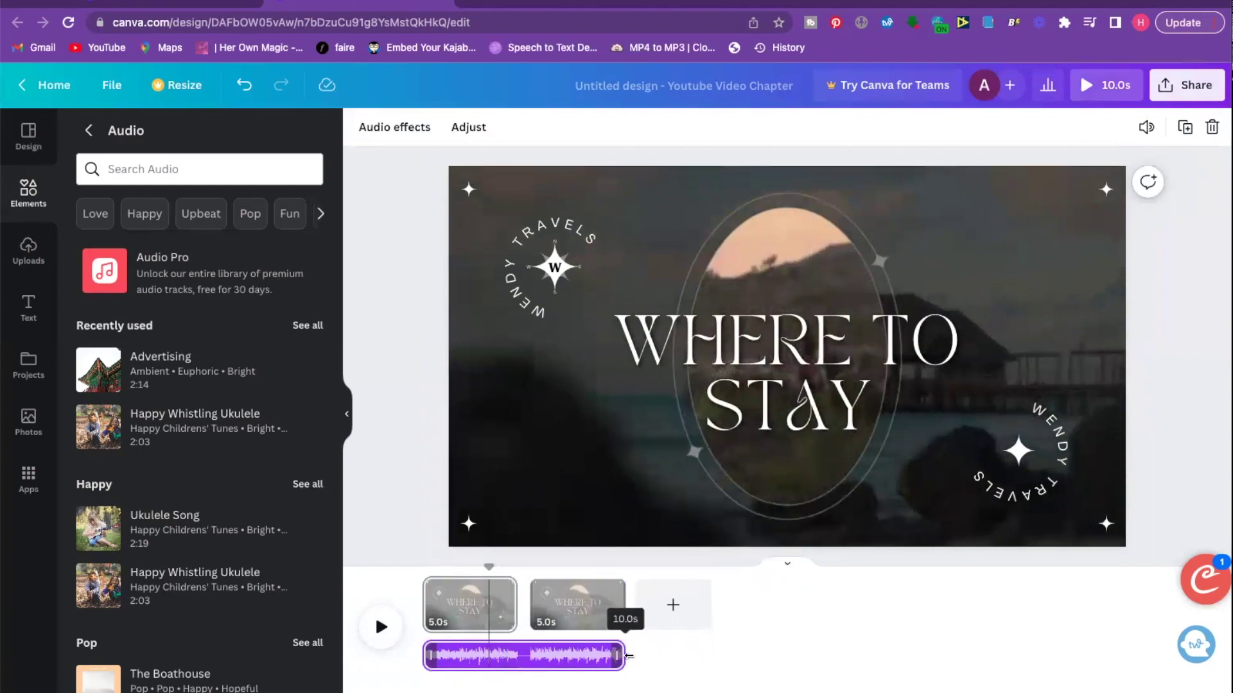
pyautogui.click(380, 628)
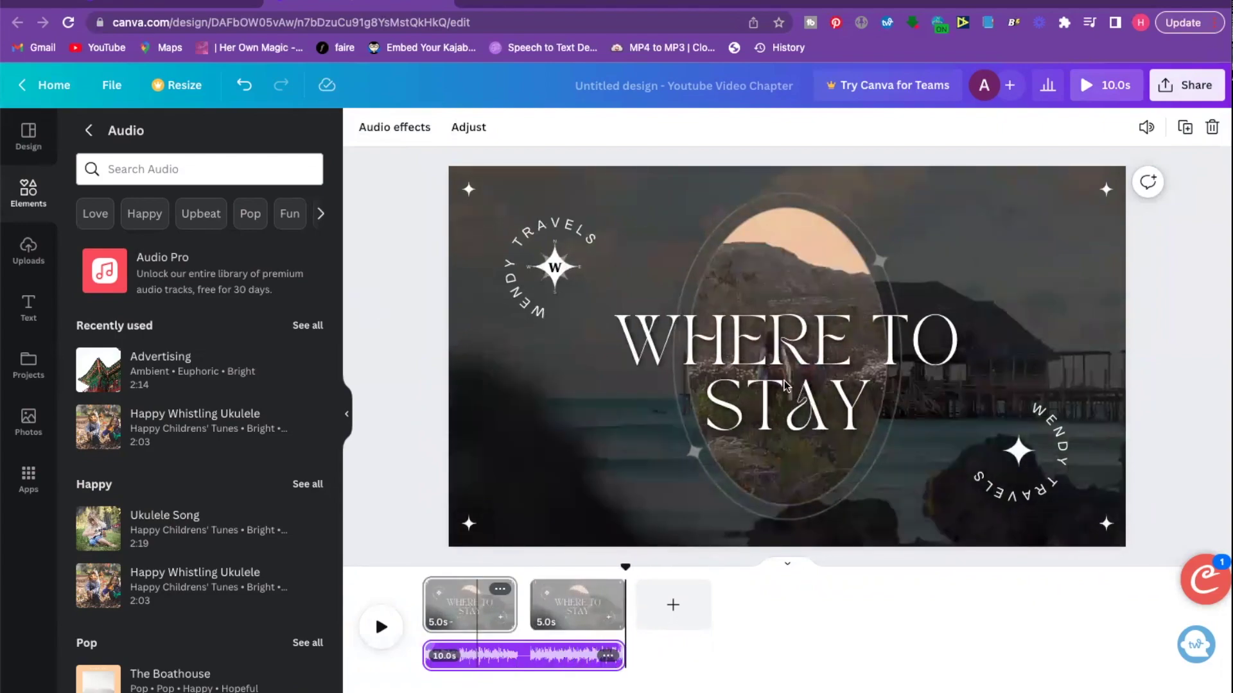
# Replace the title text on the first page with "WELCOME TO MY CHANNEL".
pyautogui.click(478, 603)
pyautogui.click(771, 366)
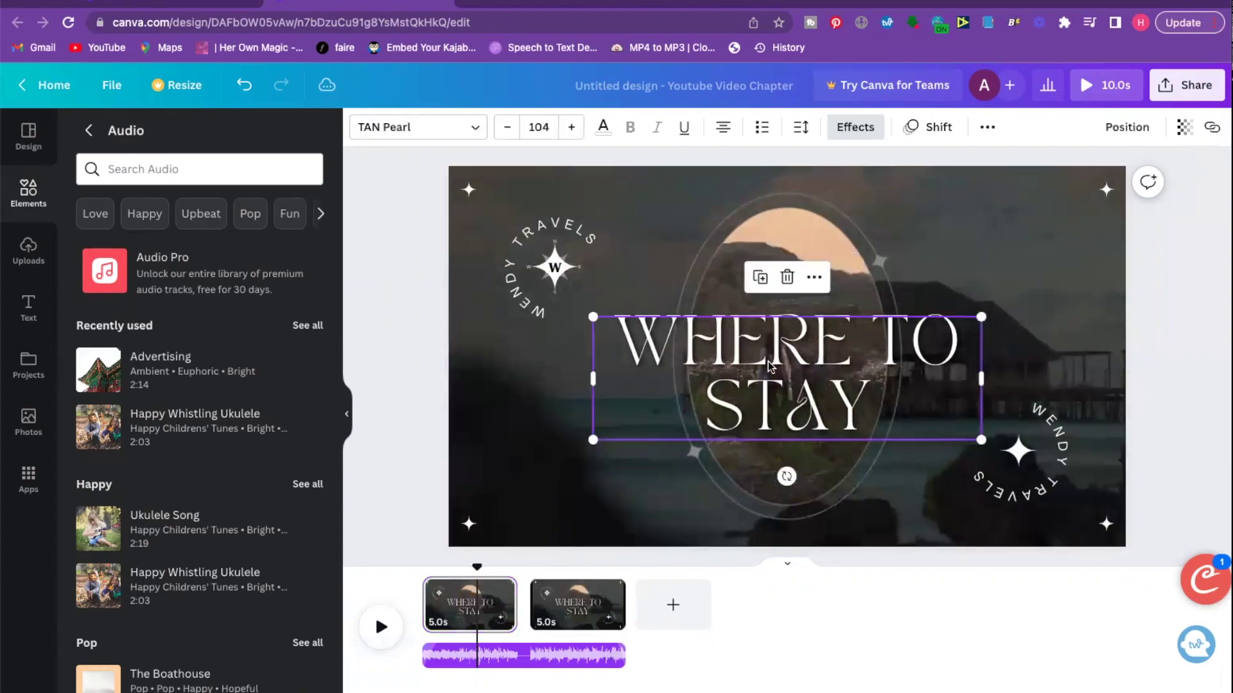
pyautogui.doubleClick(848, 384)
pyautogui.write('WELCOME')
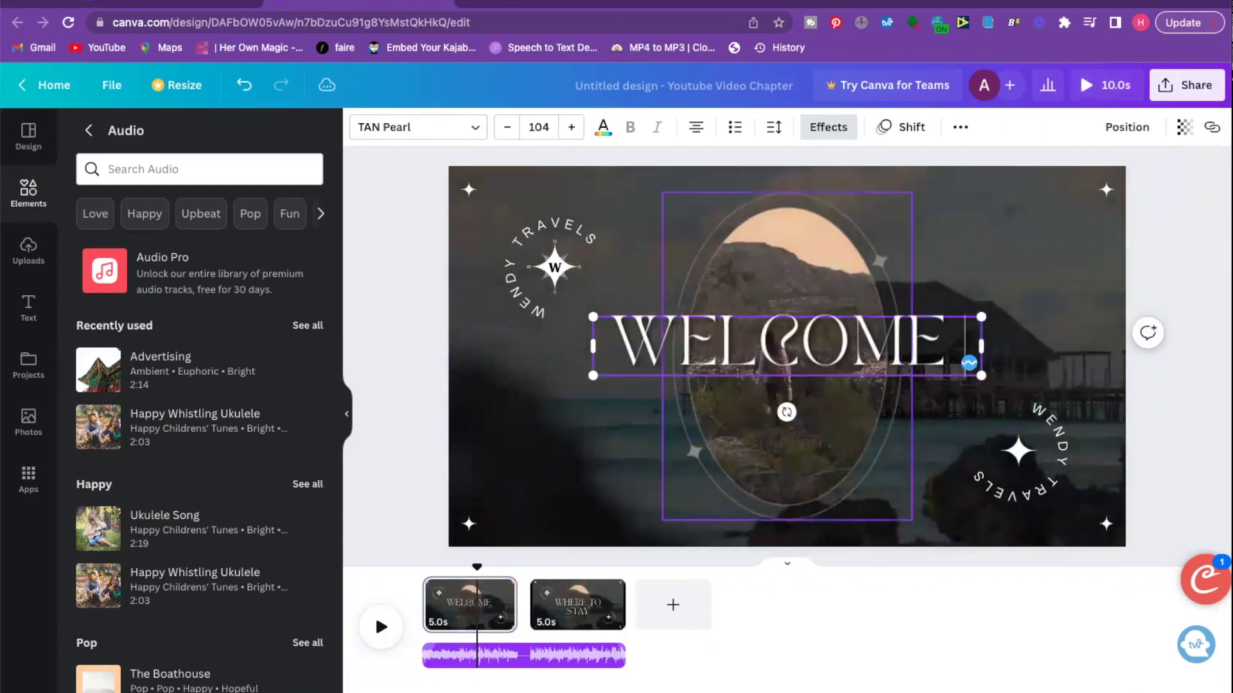
pyautogui.write(' TO MY CHANNEL')
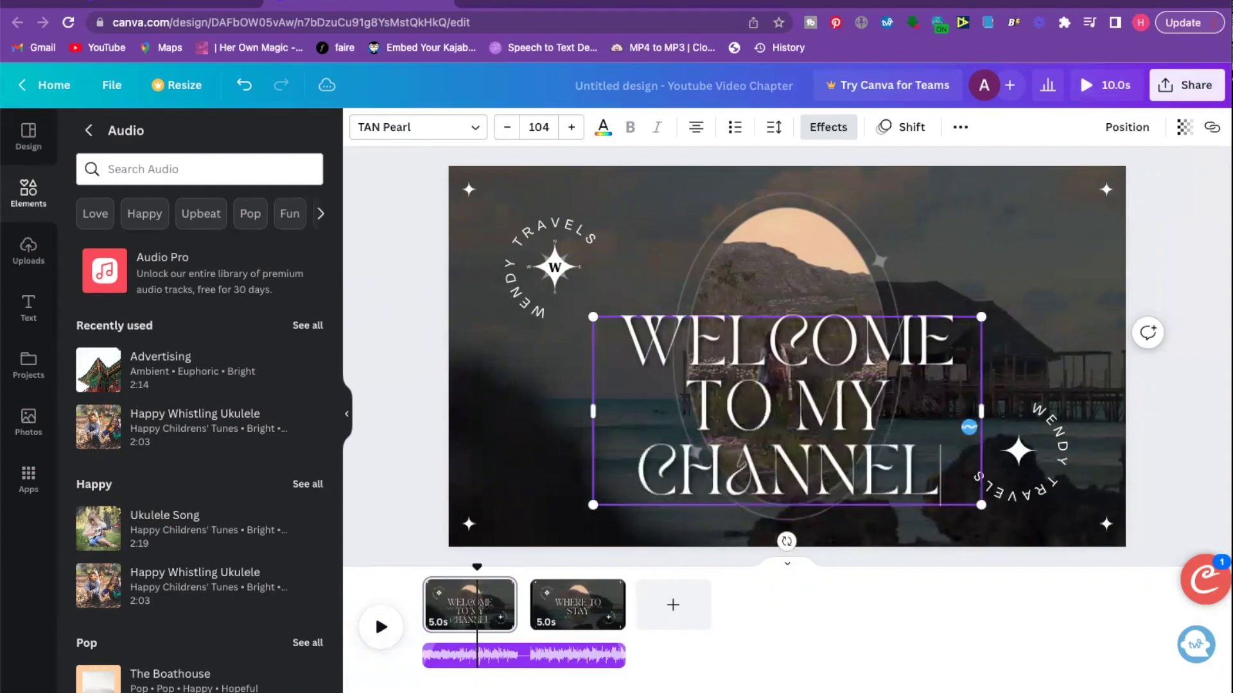
# Replace the curved text around the star with the W on the first page with "SUBSCRIBE".
pyautogui.click(536, 231)
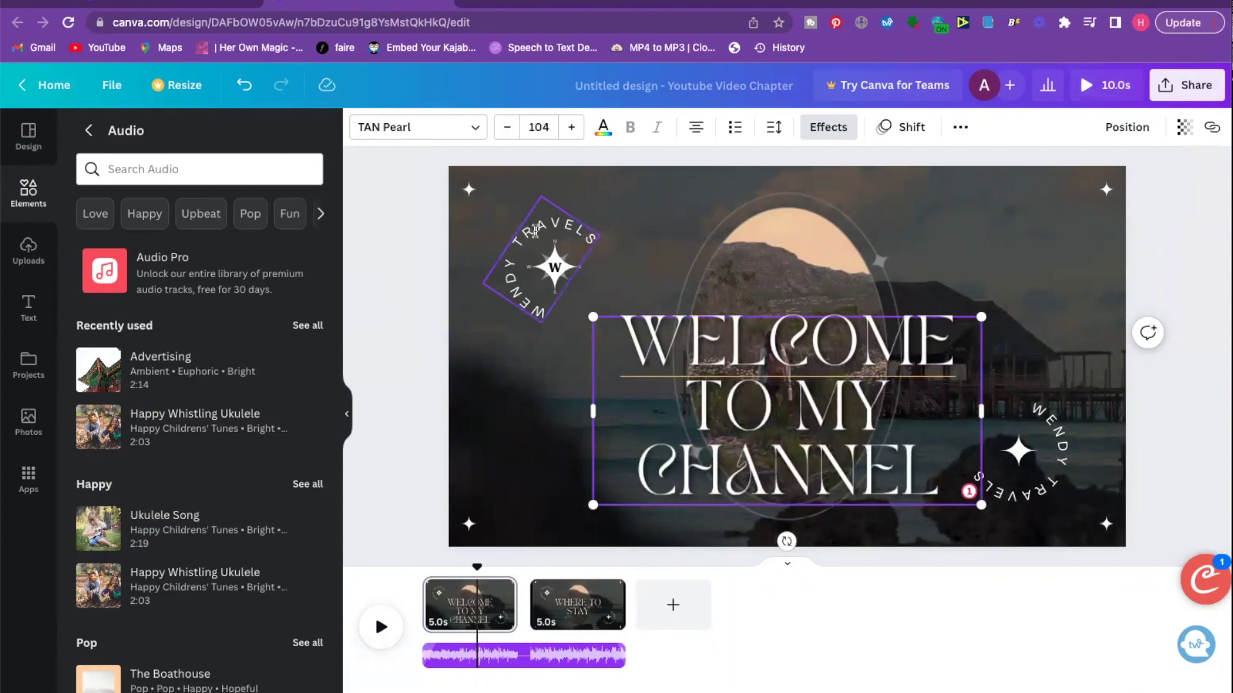
pyautogui.doubleClick(535, 231)
pyautogui.write('SUBS')
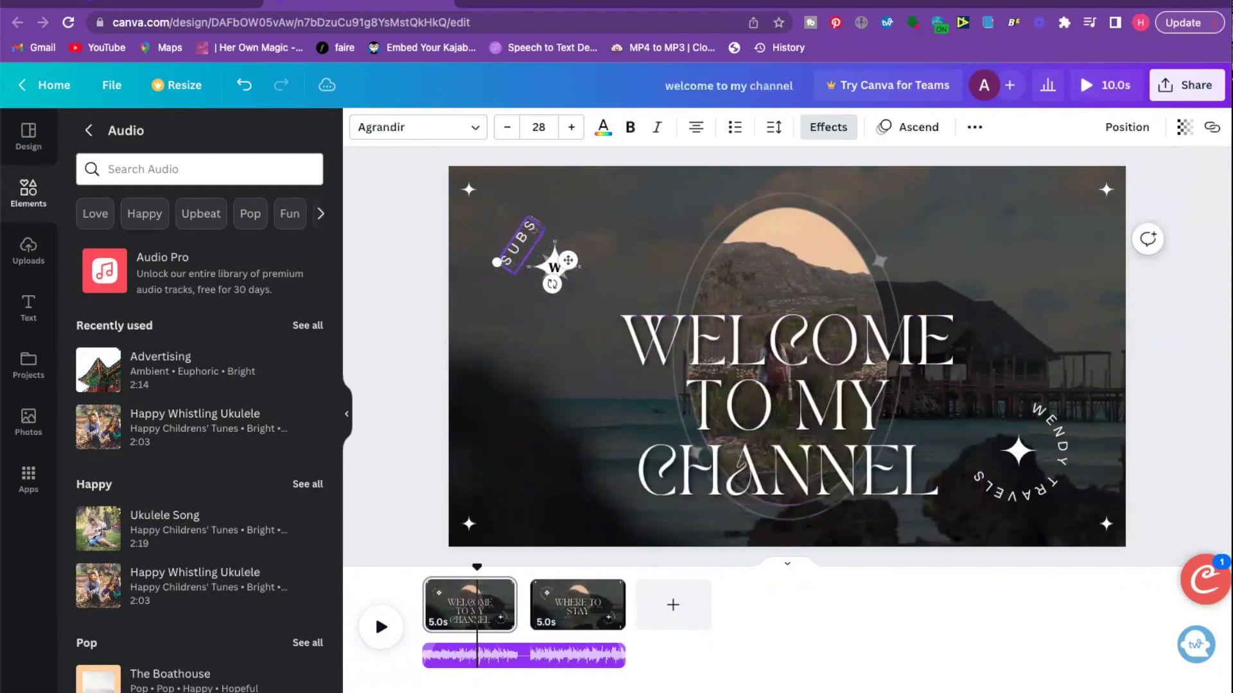
pyautogui.write('CRIBE')
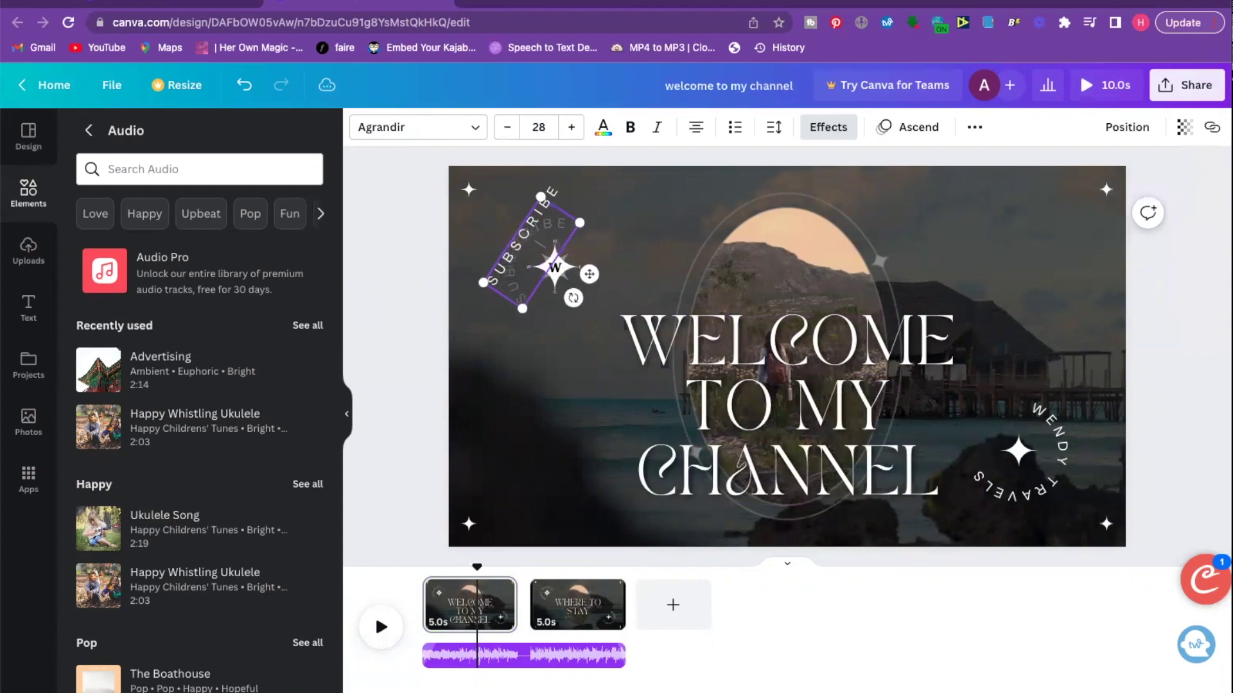
pyautogui.click(663, 289)
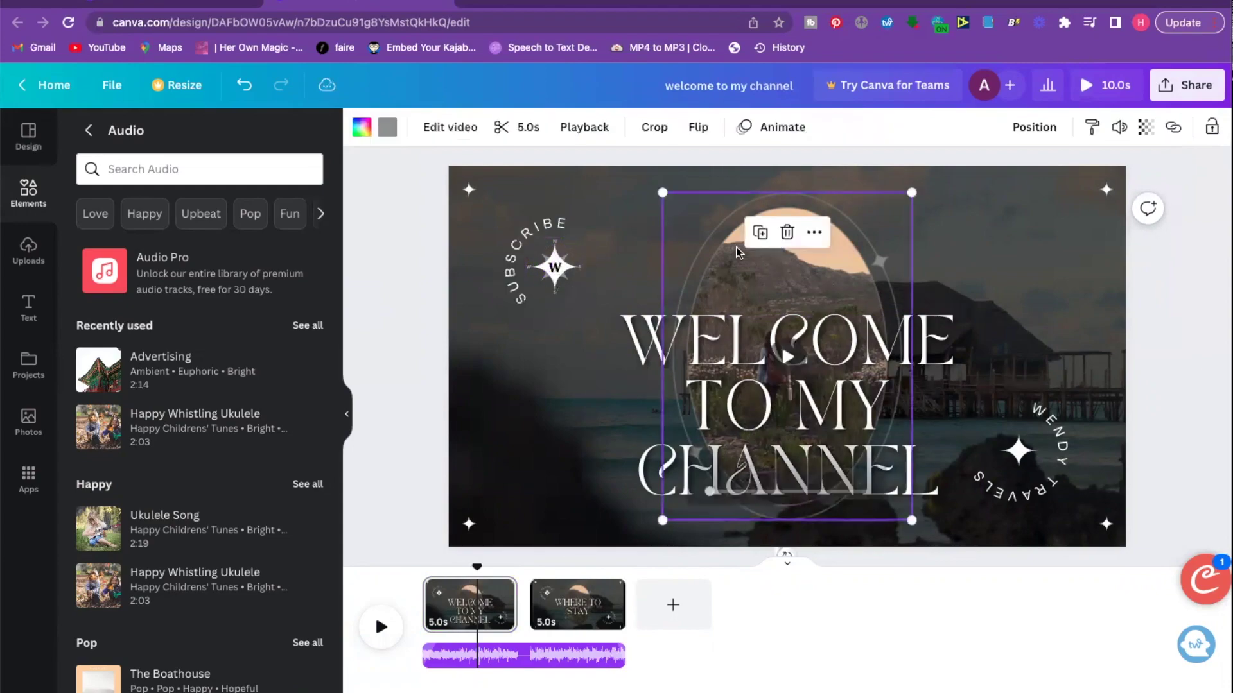
# Change the remaining curved text beside the plain star above the rocks to "SUBSCRIBE".
pyautogui.click(1060, 457)
pyautogui.click(1061, 457)
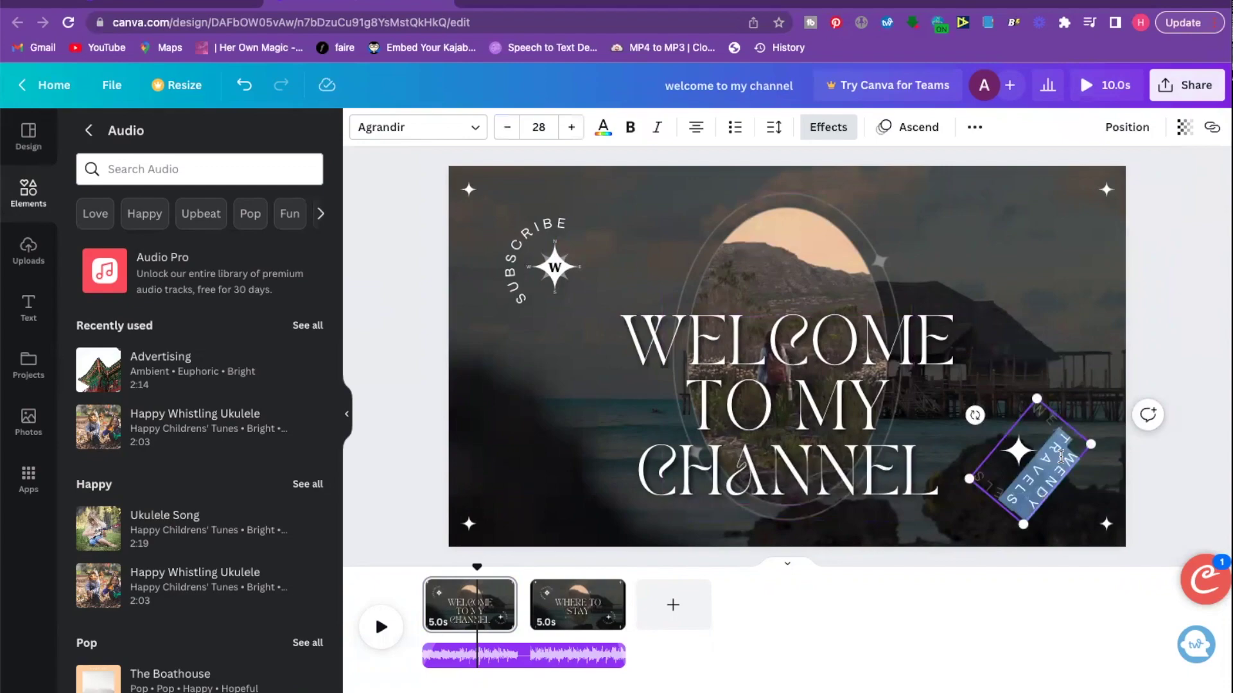
pyautogui.write('SUBSCRIBE')
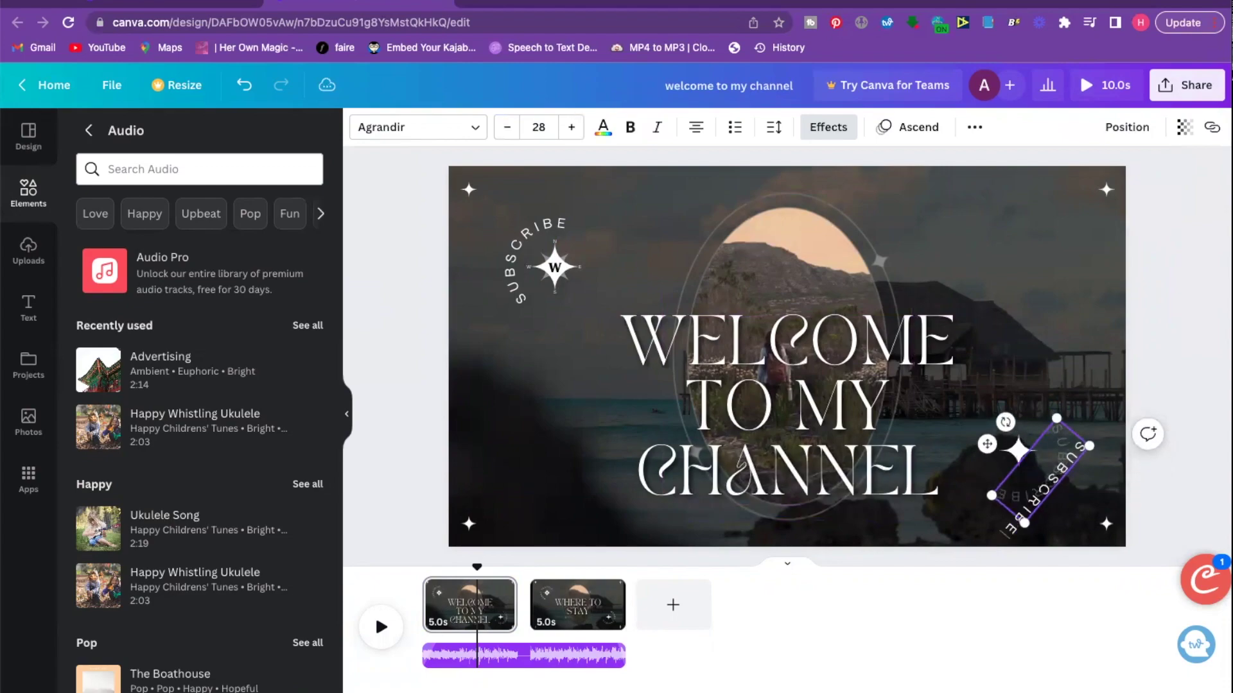
pyautogui.click(1183, 310)
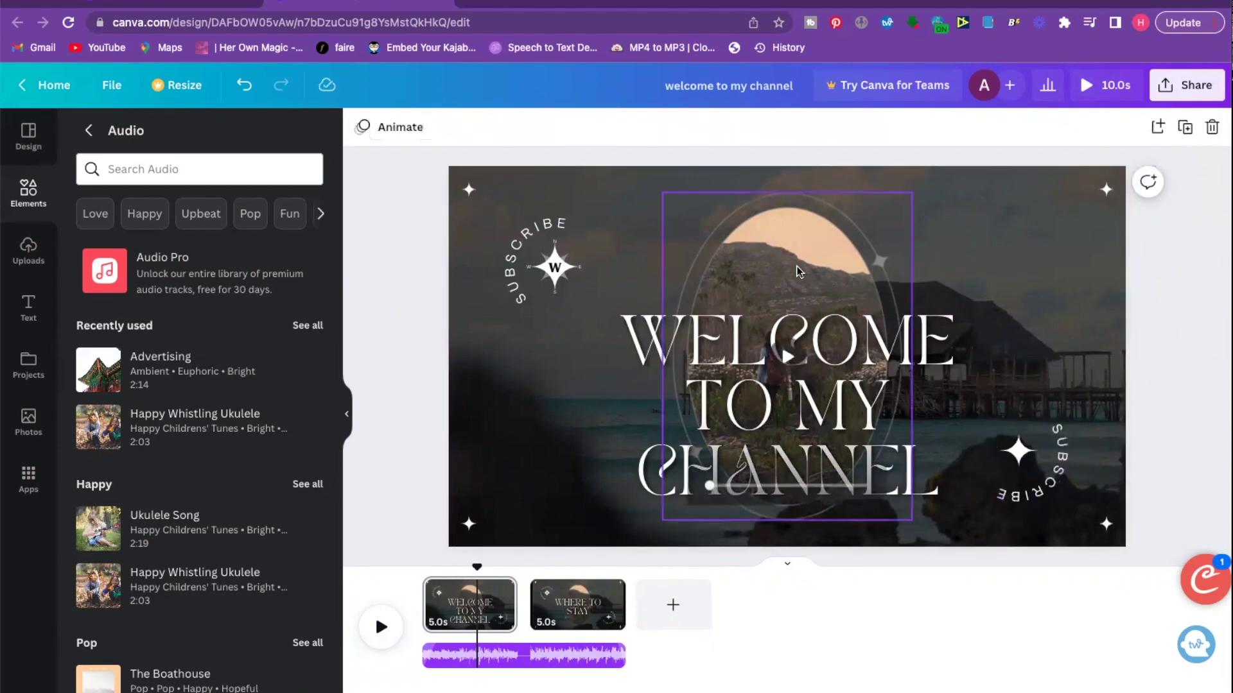
# Delete the oval video and its ring frame from the first page, and move the title up to the page's vertical centre.
pyautogui.click(778, 233)
pyautogui.press('Delete')
pyautogui.press('Delete')
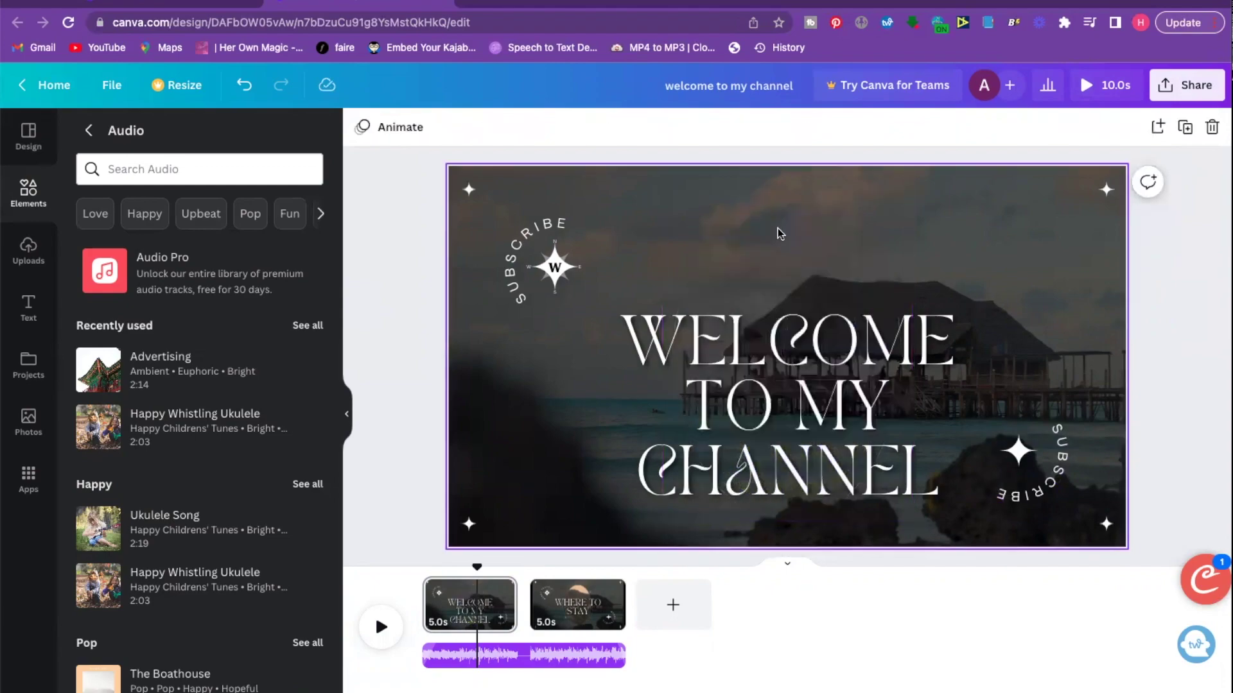
pyautogui.click(800, 340)
pyautogui.moveTo(800, 340); pyautogui.dragTo(799, 286)
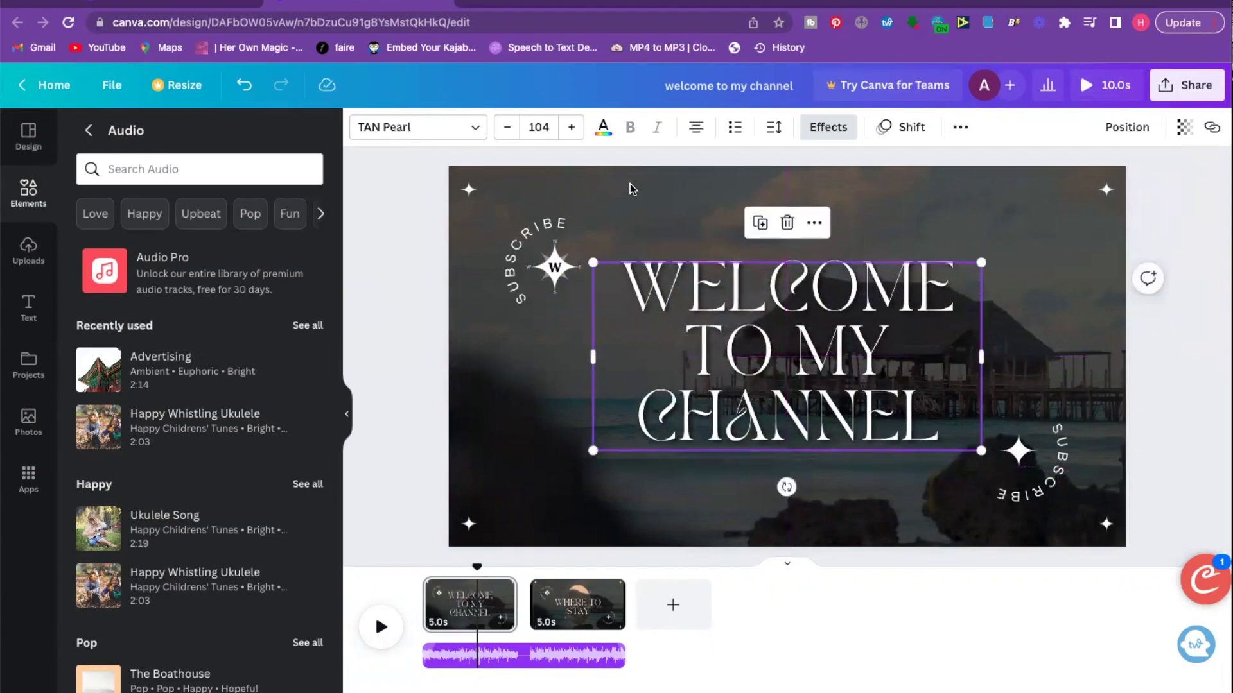
# Replace the first page's background video with the 15-second bridge clip from the Aerial Shots videos.
pyautogui.click(630, 188)
pyautogui.click(27, 247)
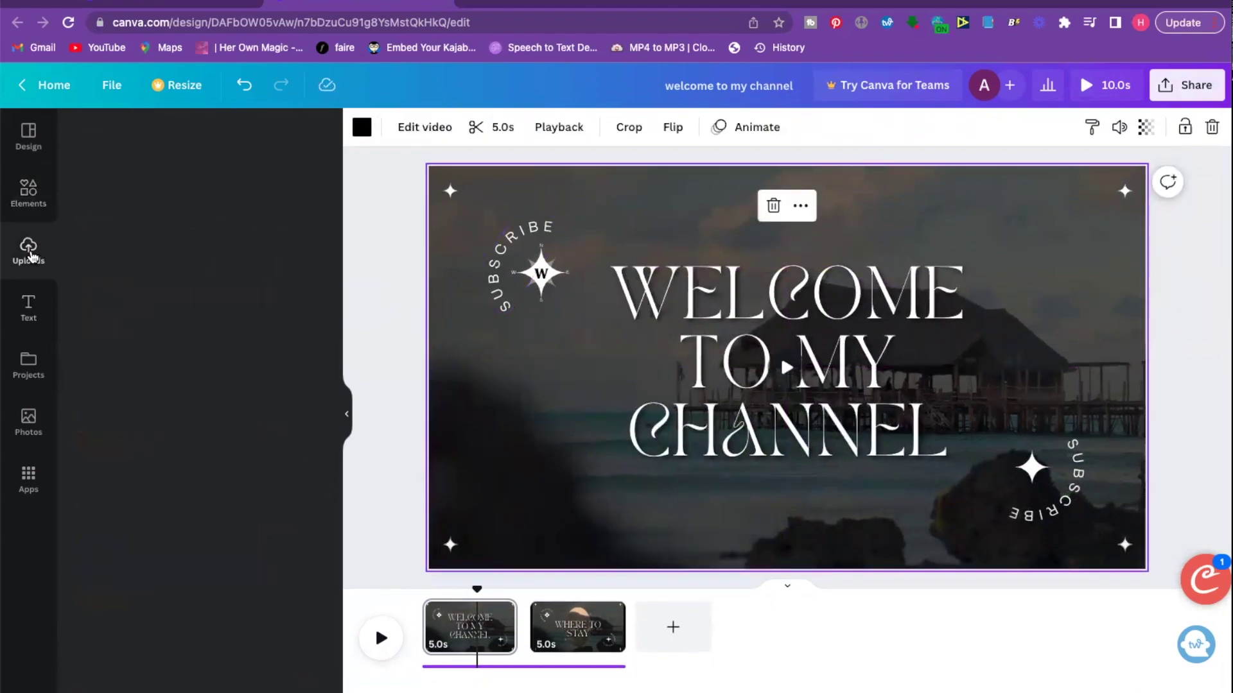
pyautogui.click(28, 192)
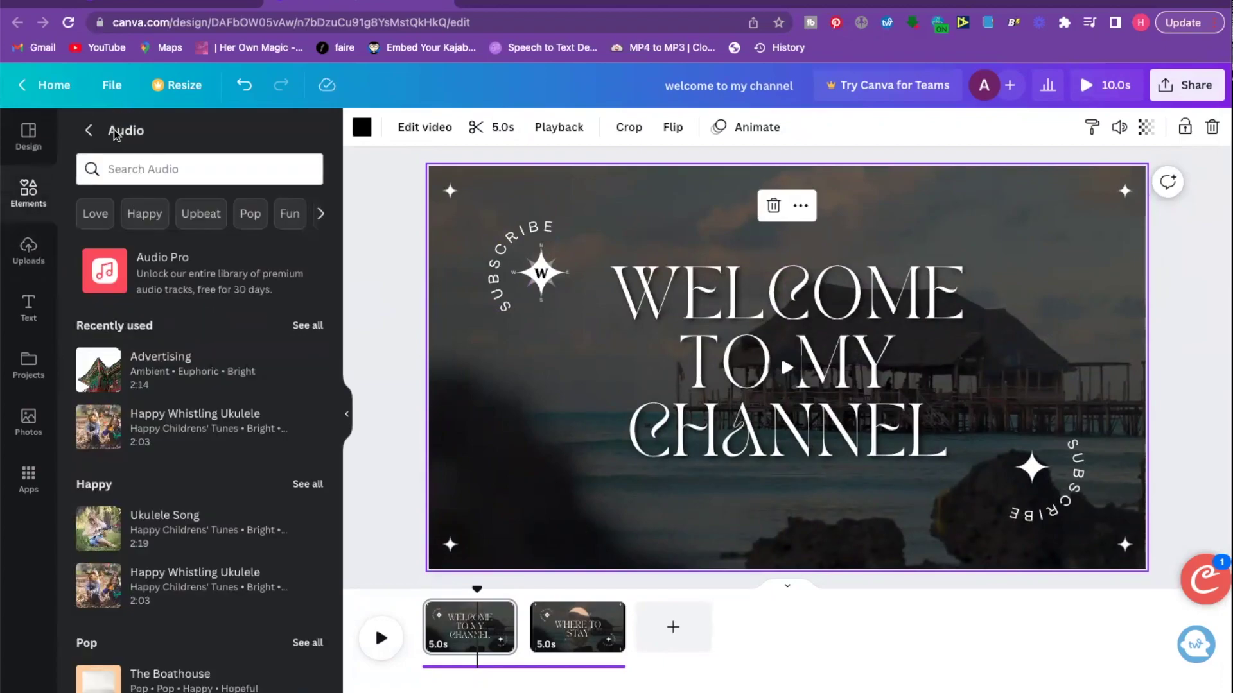
pyautogui.click(90, 132)
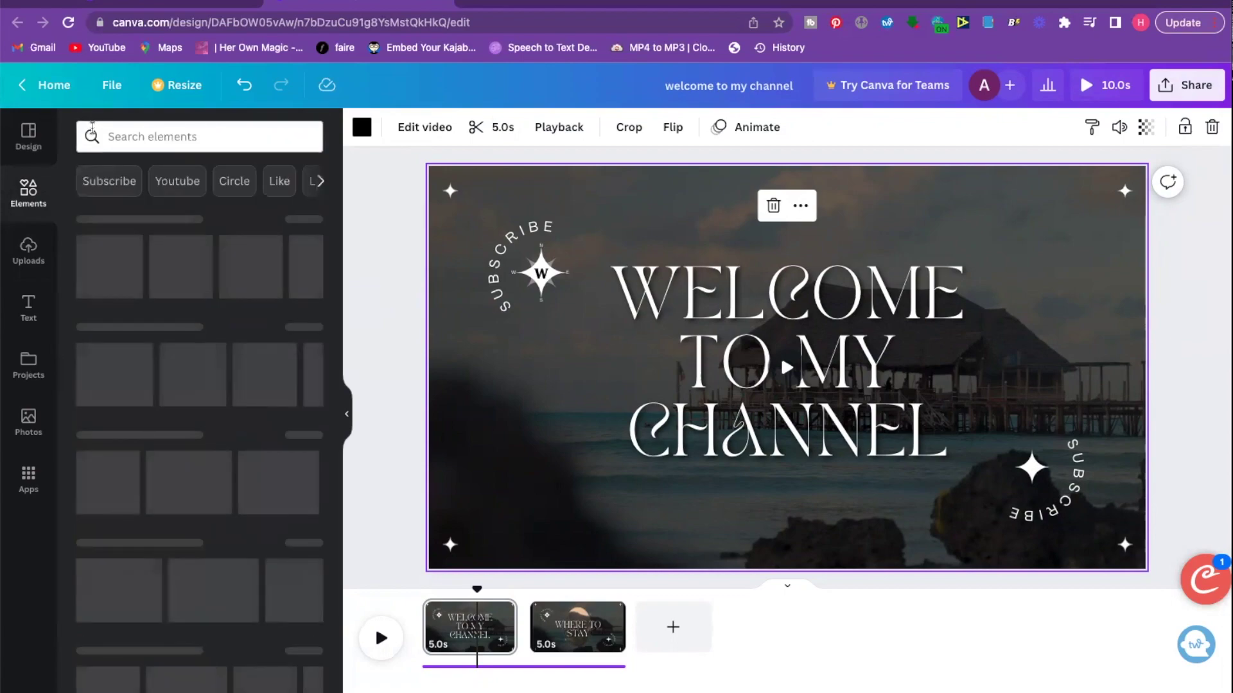
pyautogui.scroll(-5, 199, 459)
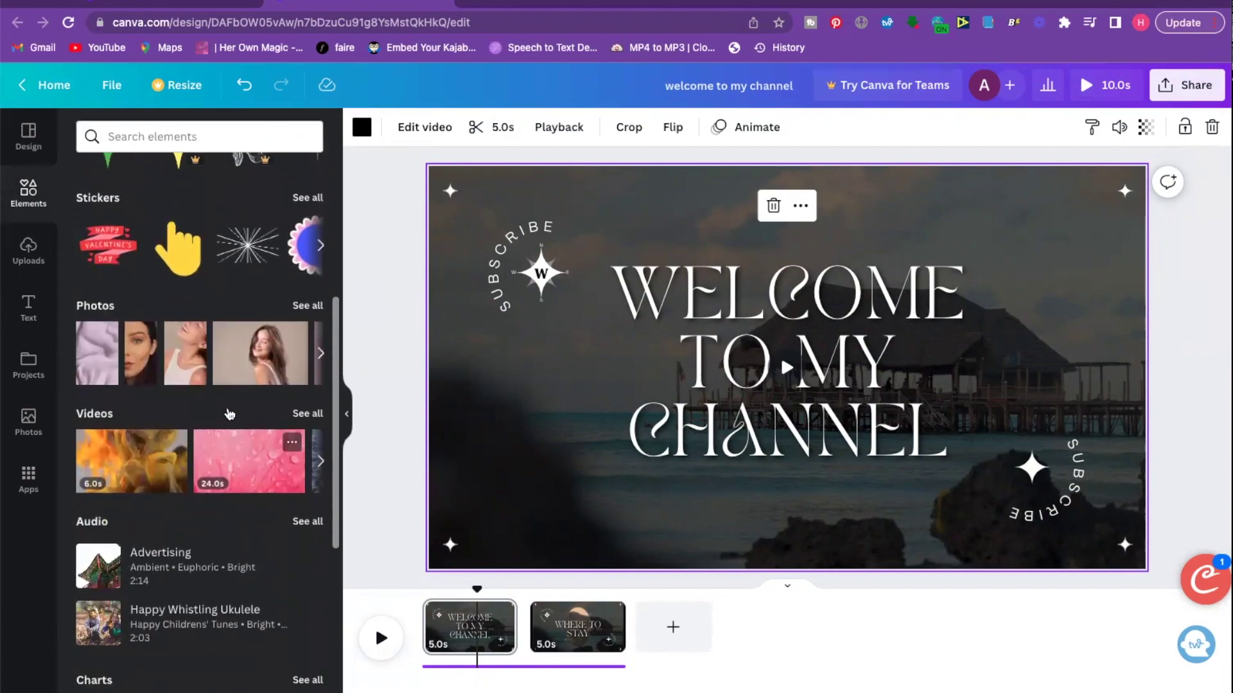
pyautogui.click(307, 414)
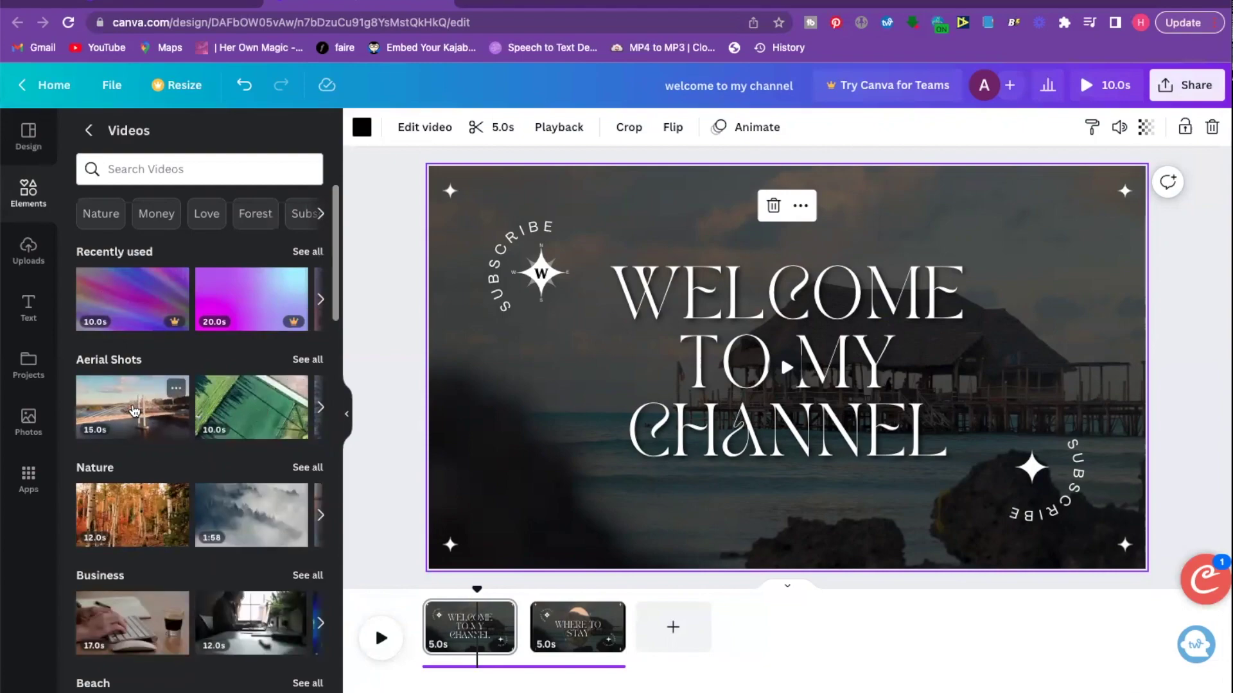
pyautogui.moveTo(134, 411); pyautogui.dragTo(440, 256)
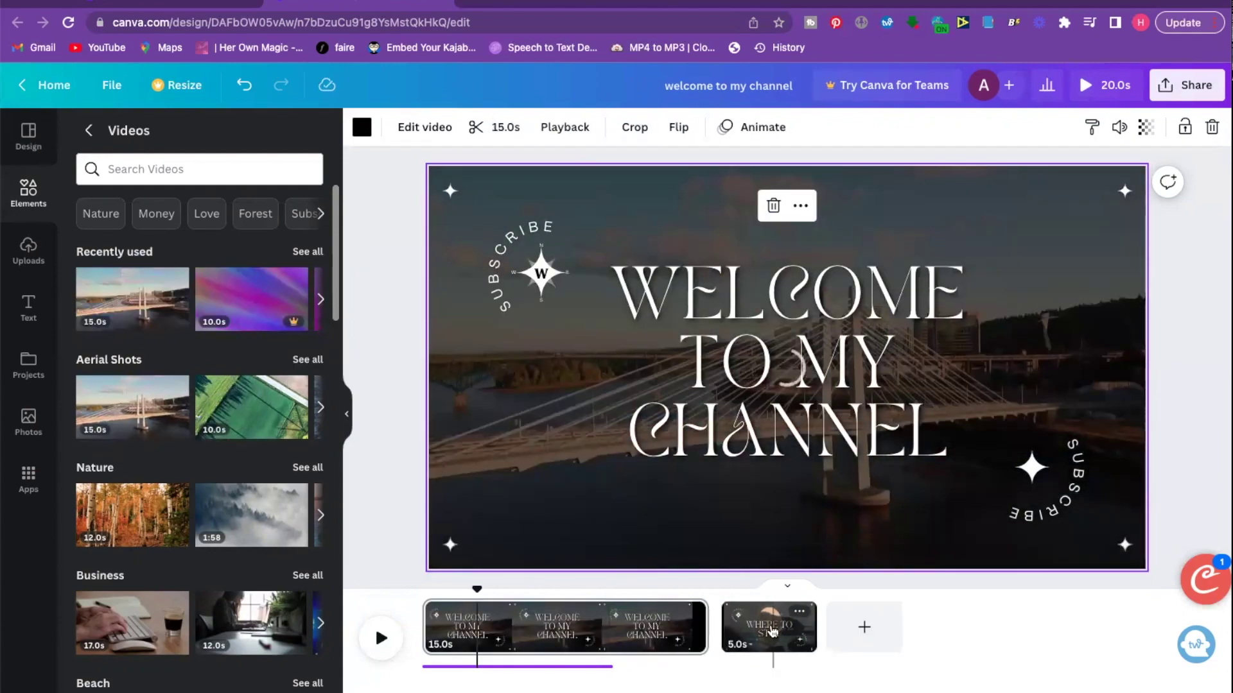
# Extend the music track to 15.0 s so it ends with the first page, and select the second page.
pyautogui.click(598, 671)
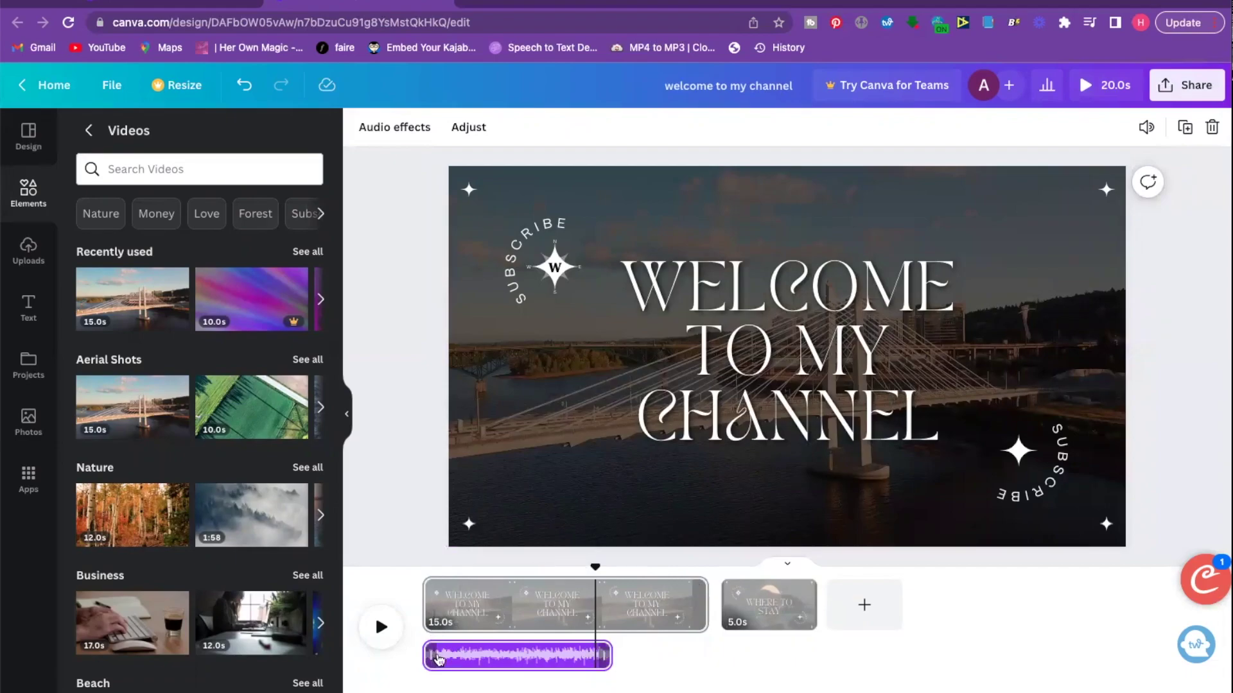
pyautogui.click(476, 659)
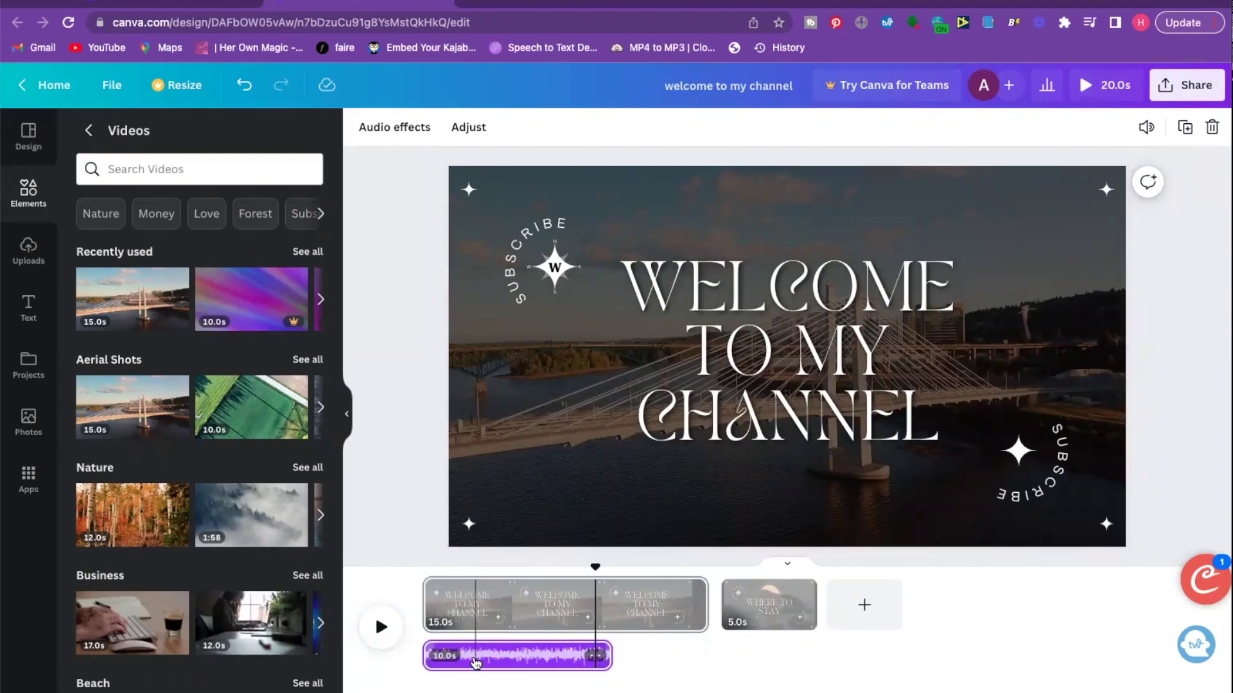
pyautogui.click(493, 662)
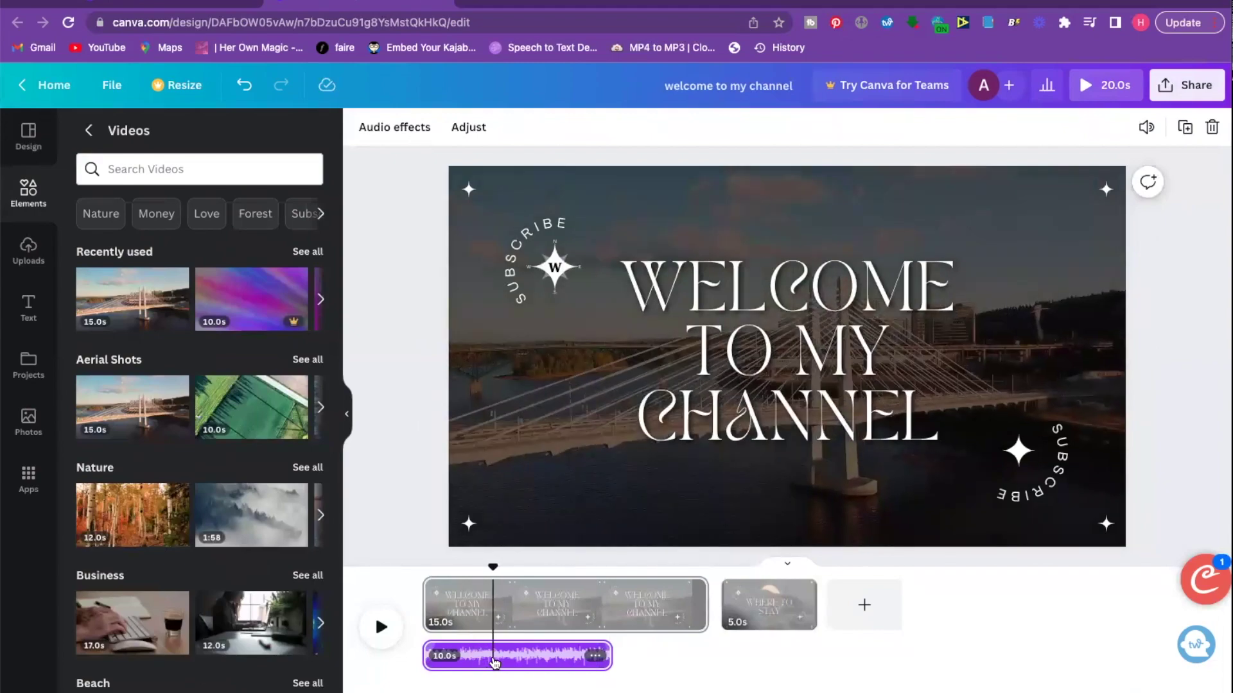
pyautogui.moveTo(660, 656); pyautogui.dragTo(708, 656)
pyautogui.moveTo(792, 608)
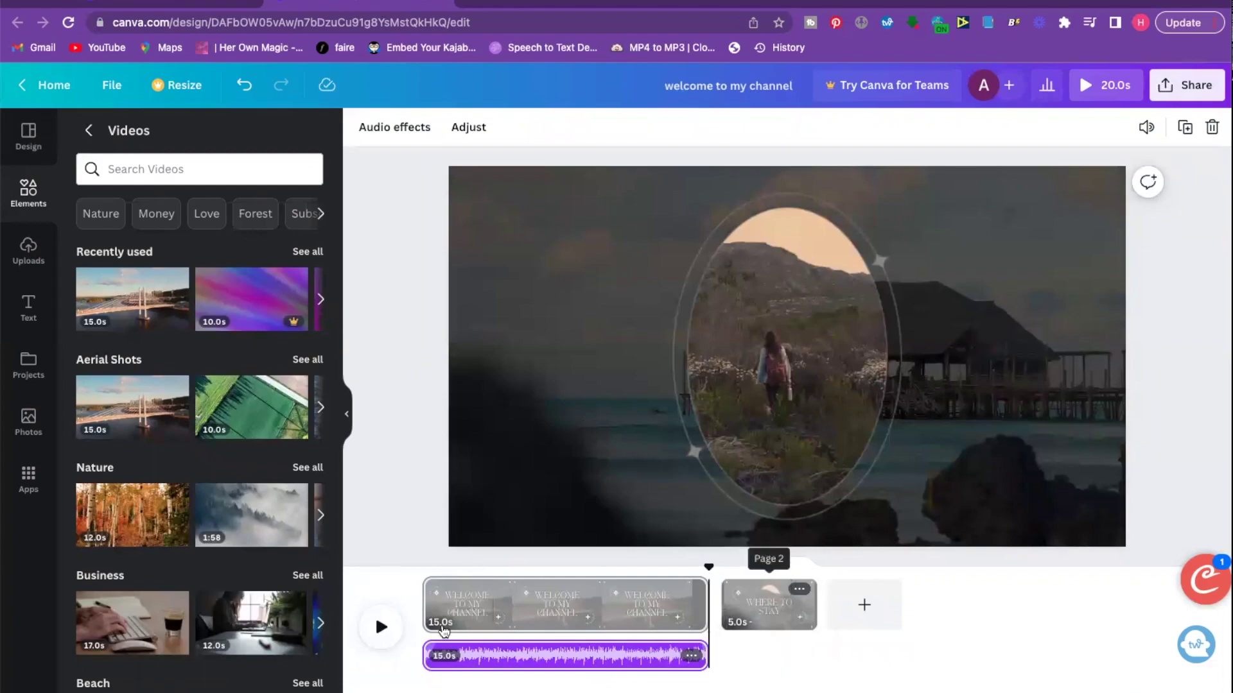
pyautogui.click(791, 610)
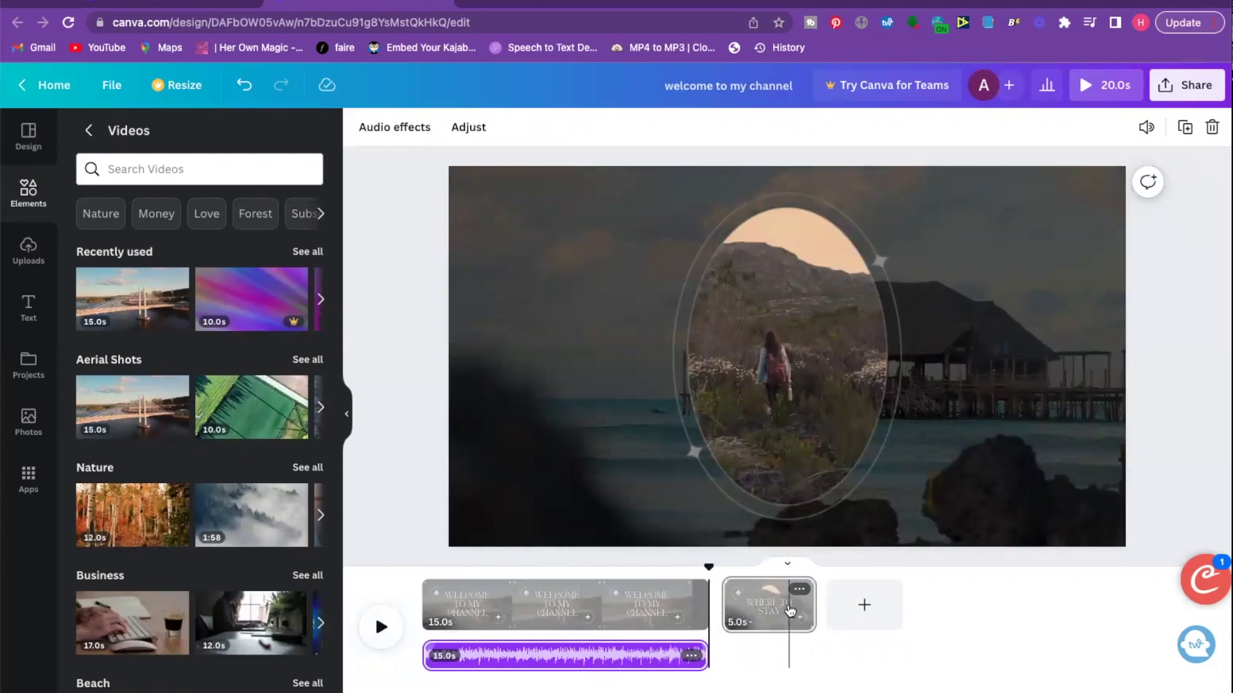
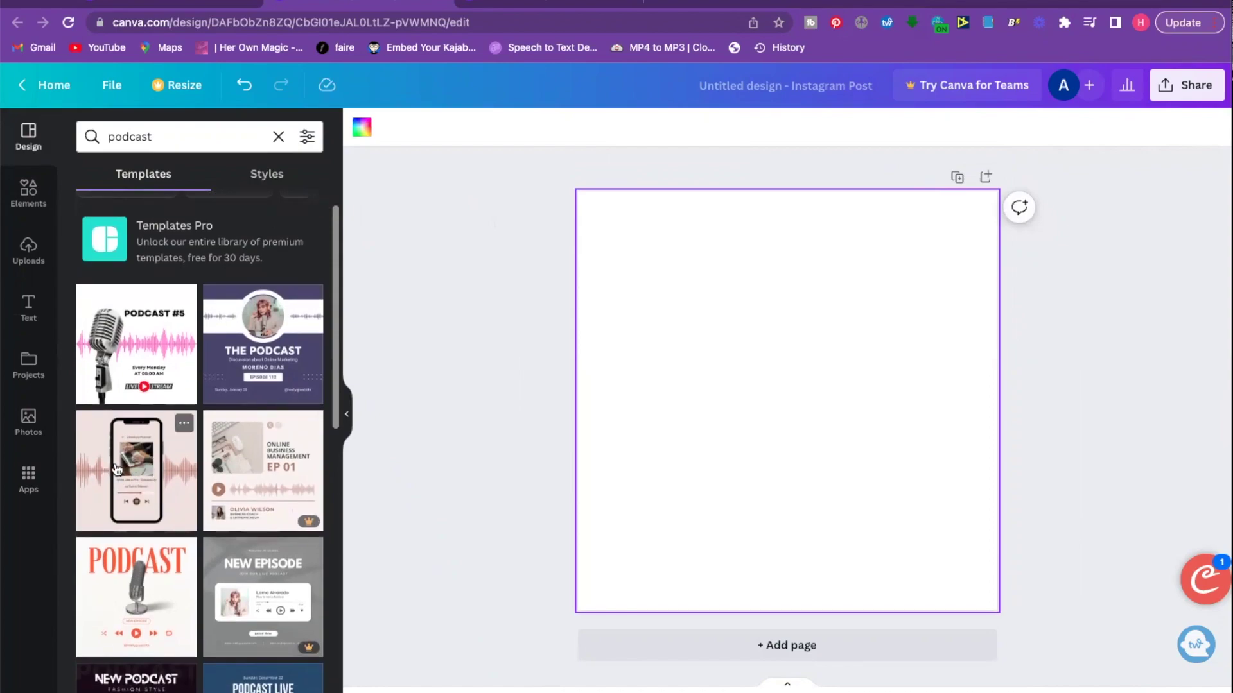
# Apply the podcast template showing a phone between pink waveforms to the blank Instagram post.
pyautogui.click(117, 469)
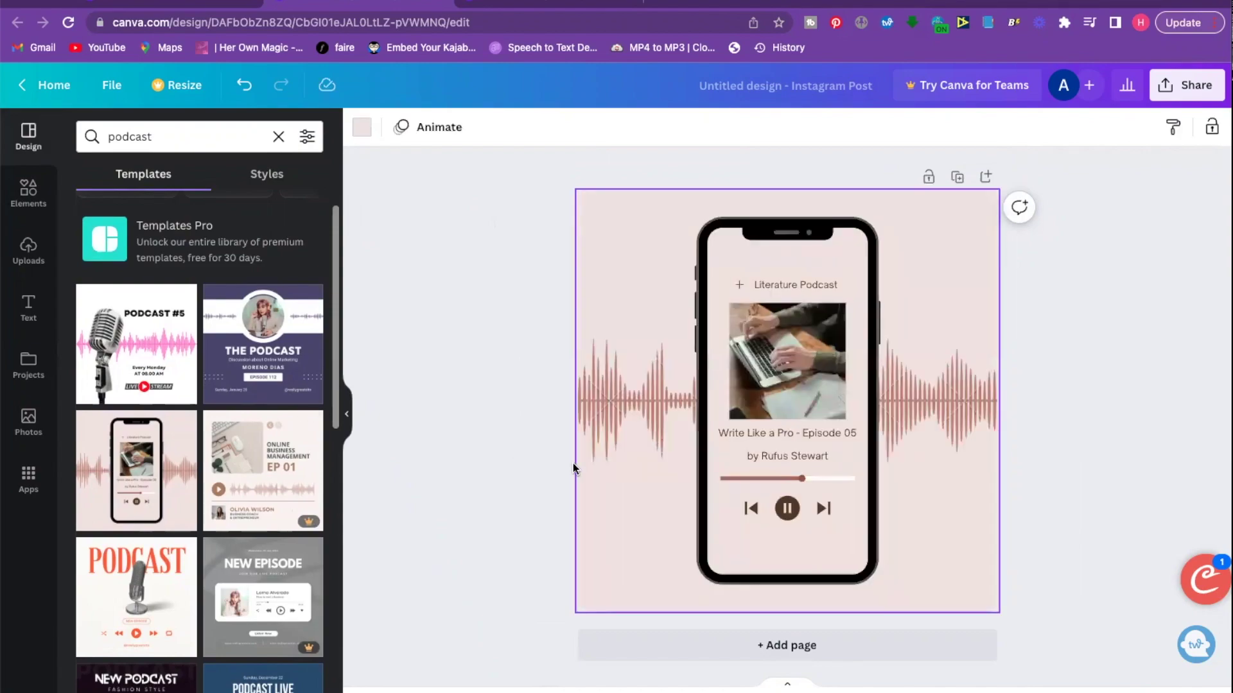
pyautogui.click(789, 411)
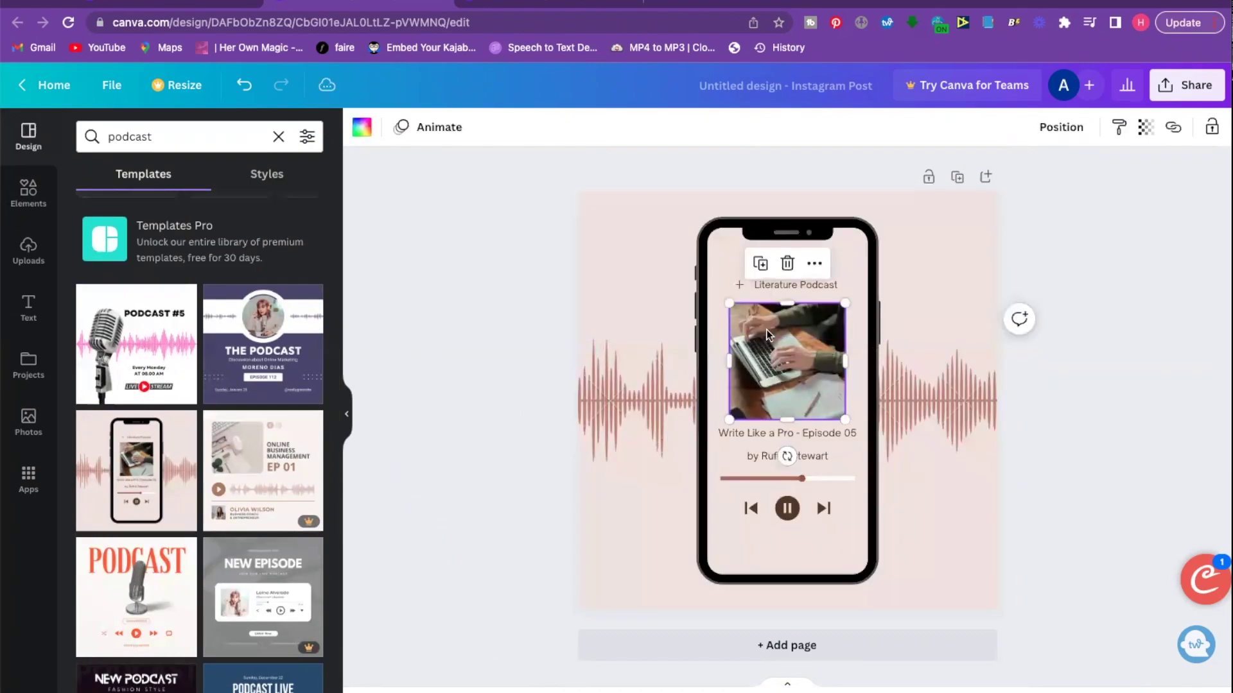
pyautogui.click(748, 430)
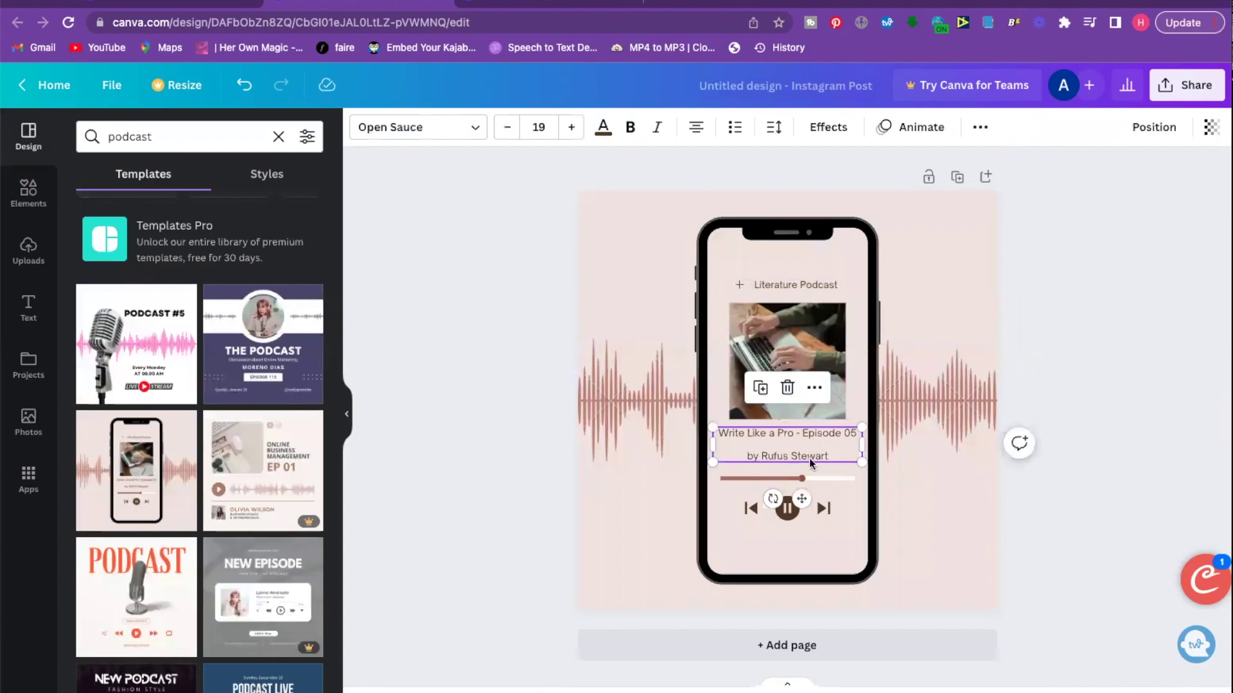
pyautogui.click(471, 394)
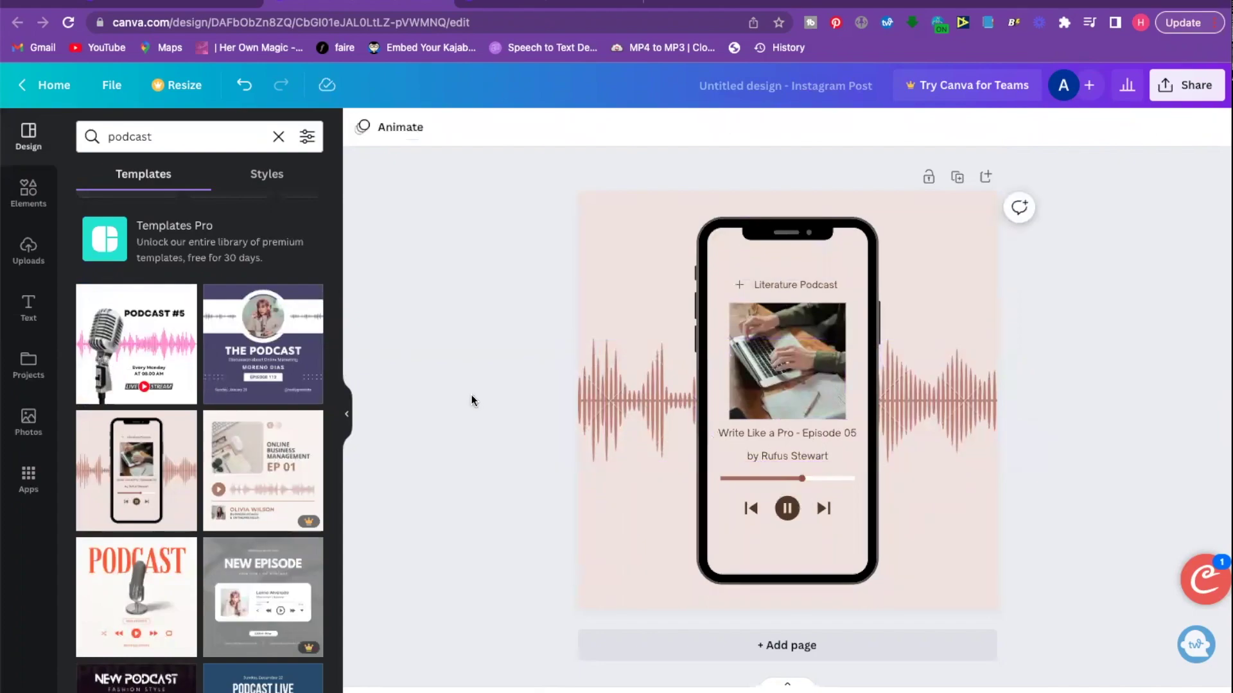
# Search the graphics for "audio", add the purple animated sound wave, and shift it toward the page's left edge.
pyautogui.click(29, 190)
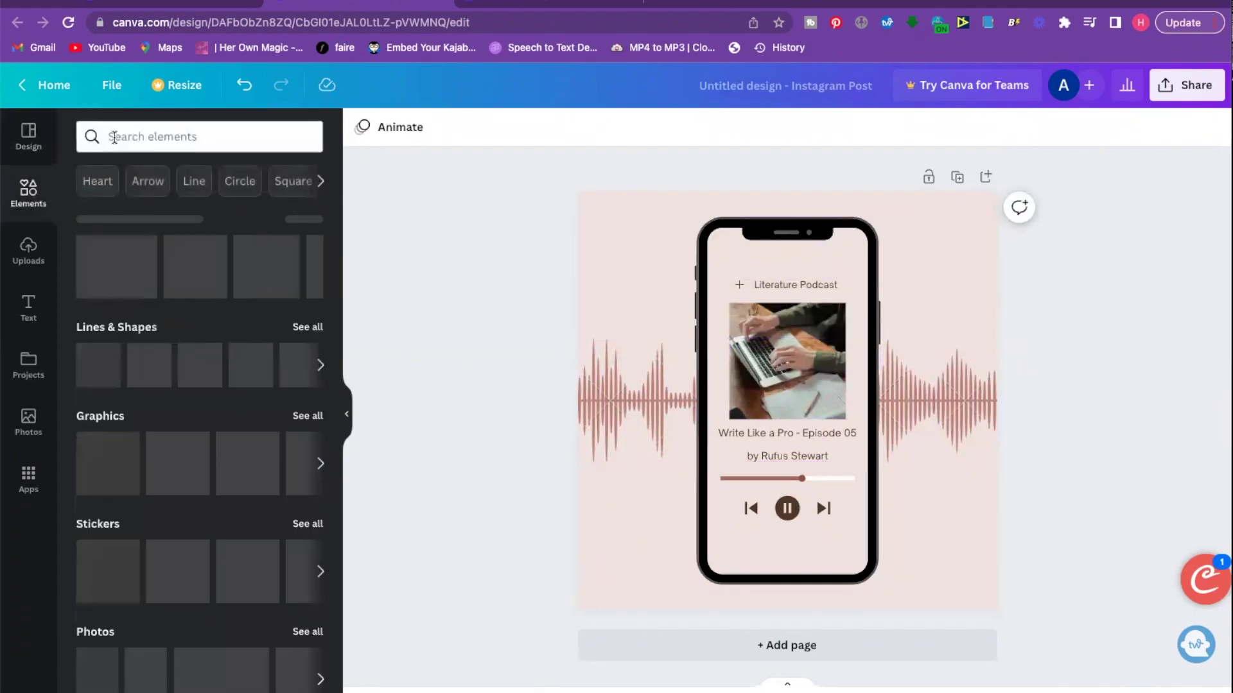
pyautogui.click(113, 137)
pyautogui.write('audio')
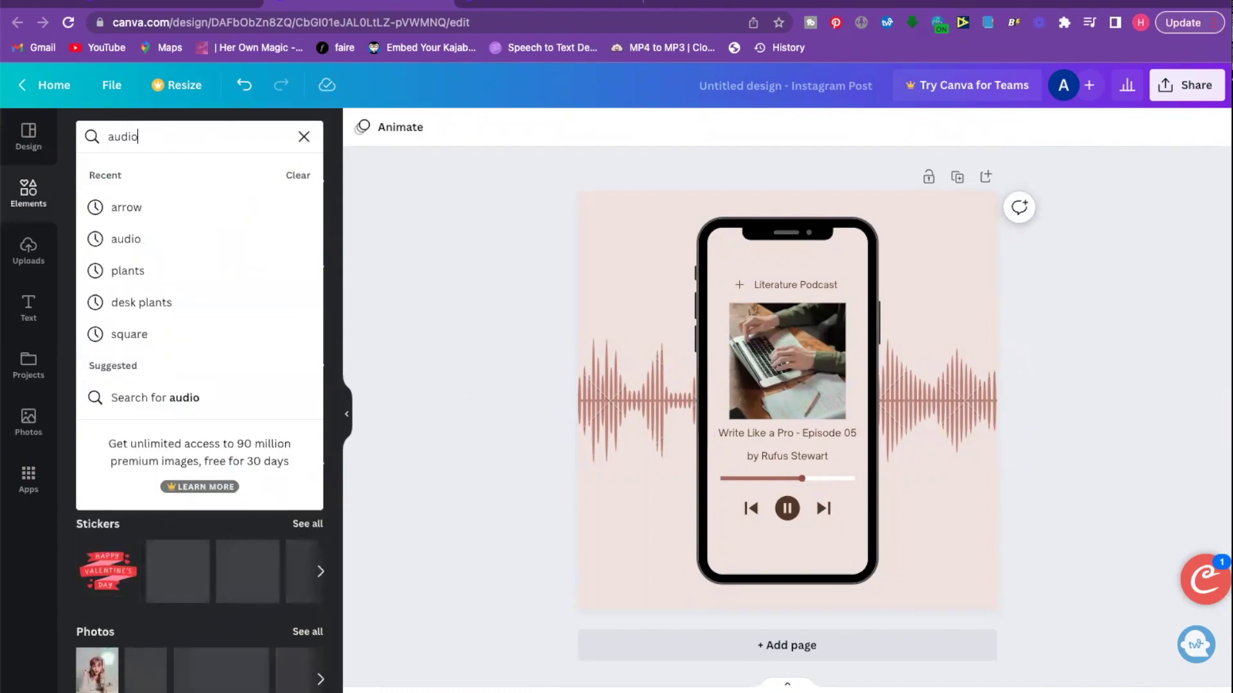
pyautogui.press('Return')
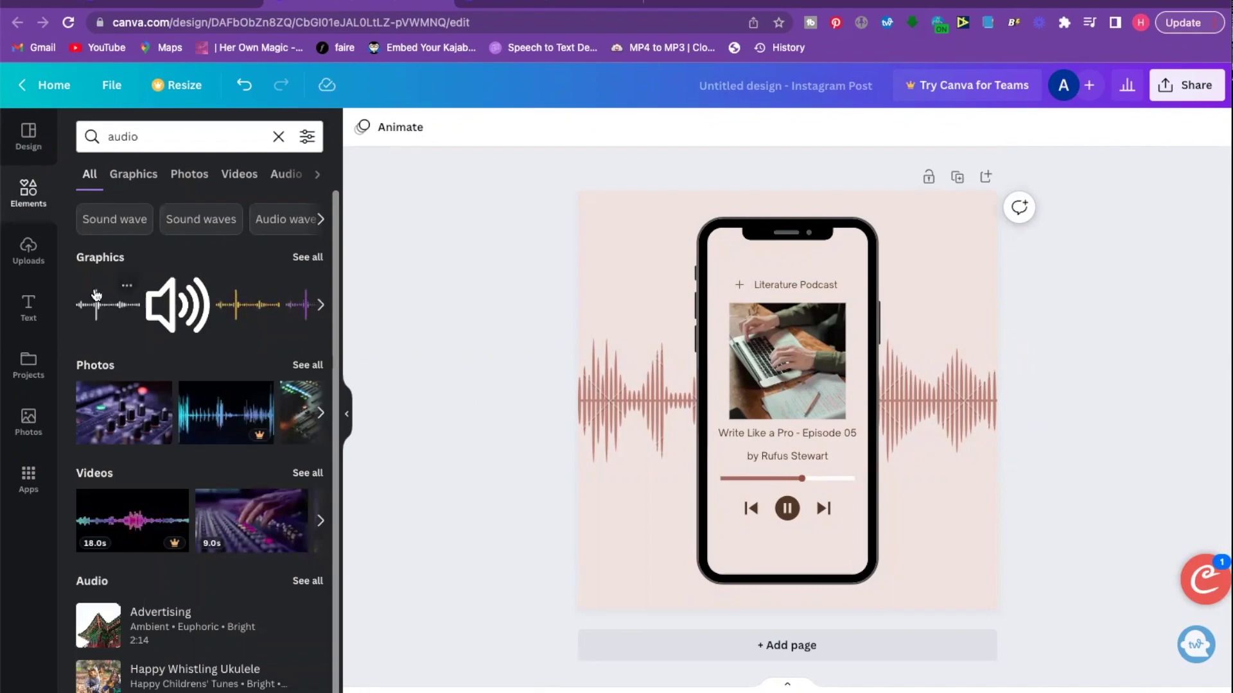
pyautogui.click(302, 258)
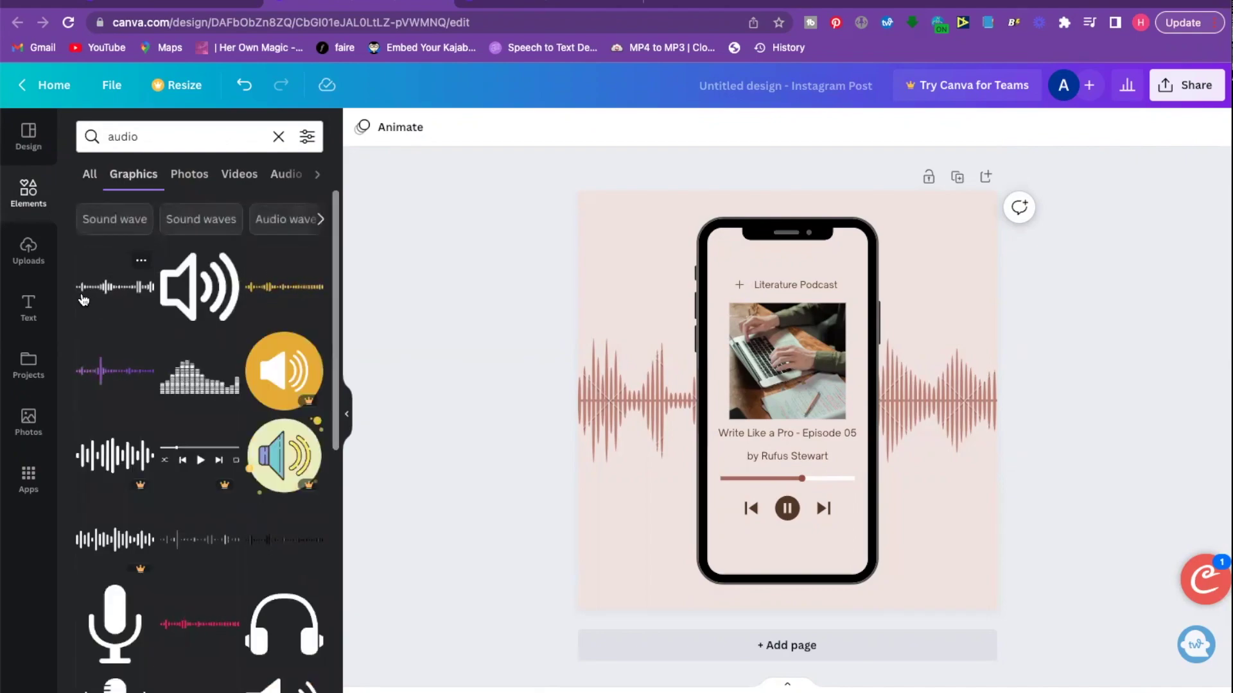
pyautogui.click(106, 375)
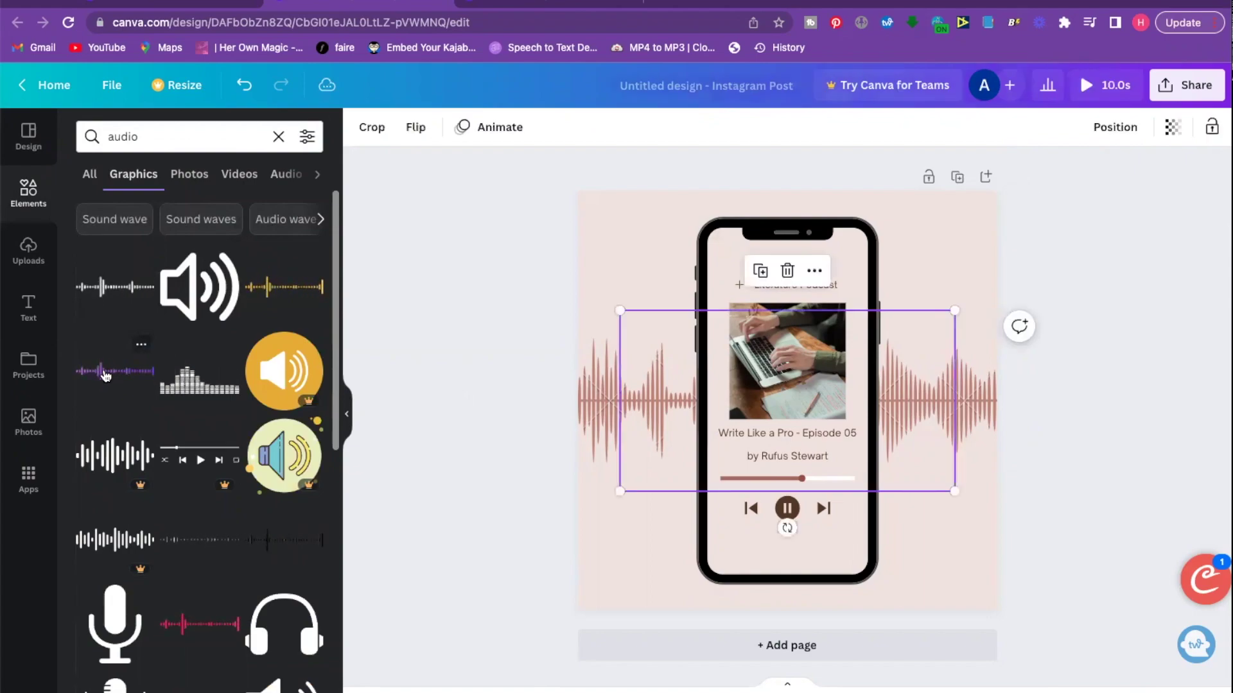
pyautogui.moveTo(669, 405); pyautogui.dragTo(614, 402)
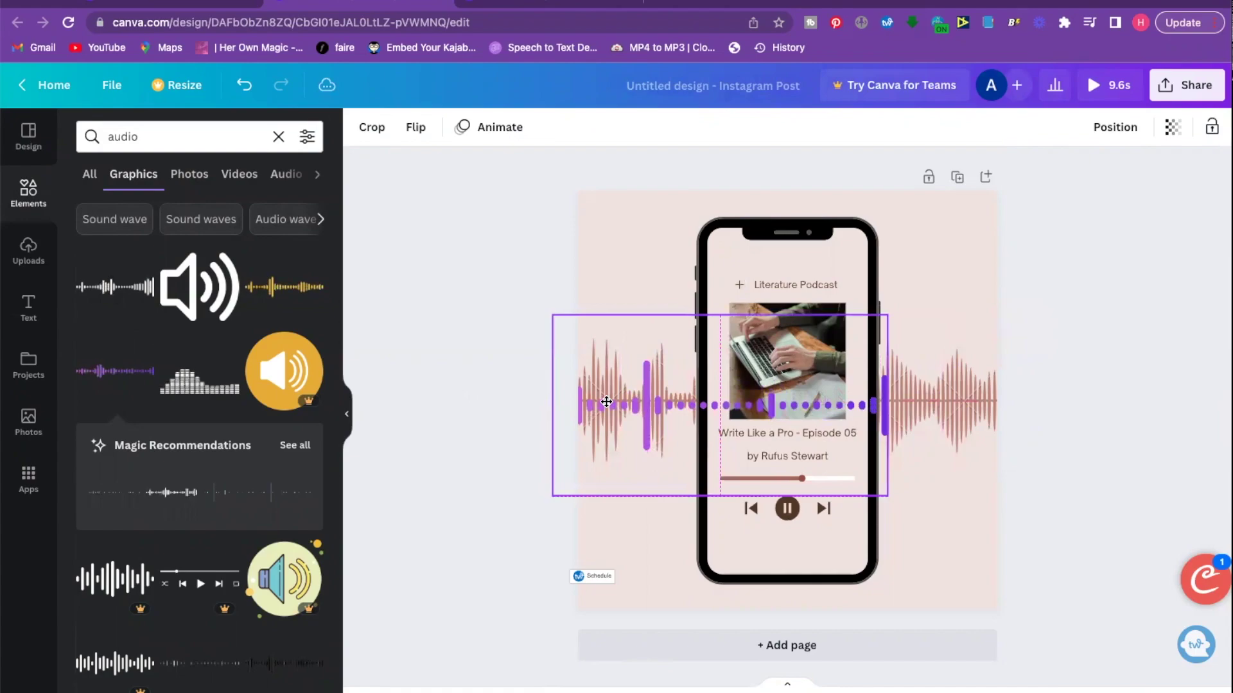
# Delete the template's pink waveform and send the purple sound wave to the back, behind the phone.
pyautogui.click(961, 403)
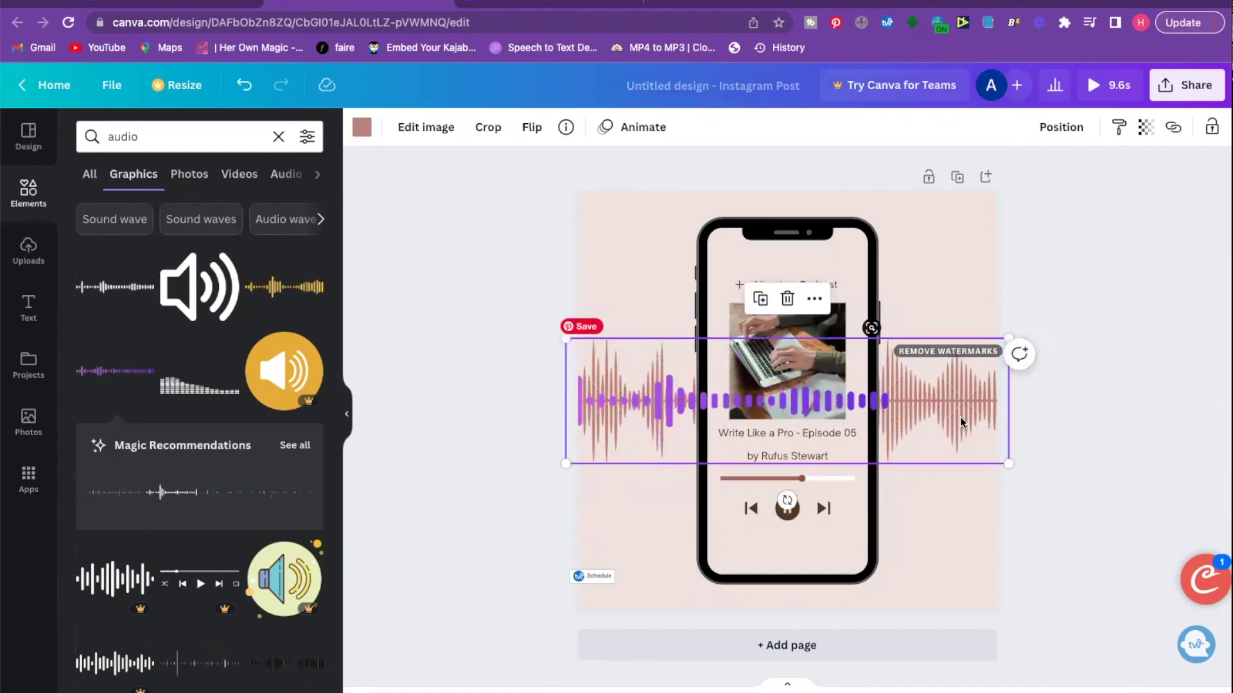
pyautogui.press('Delete')
pyautogui.click(670, 406)
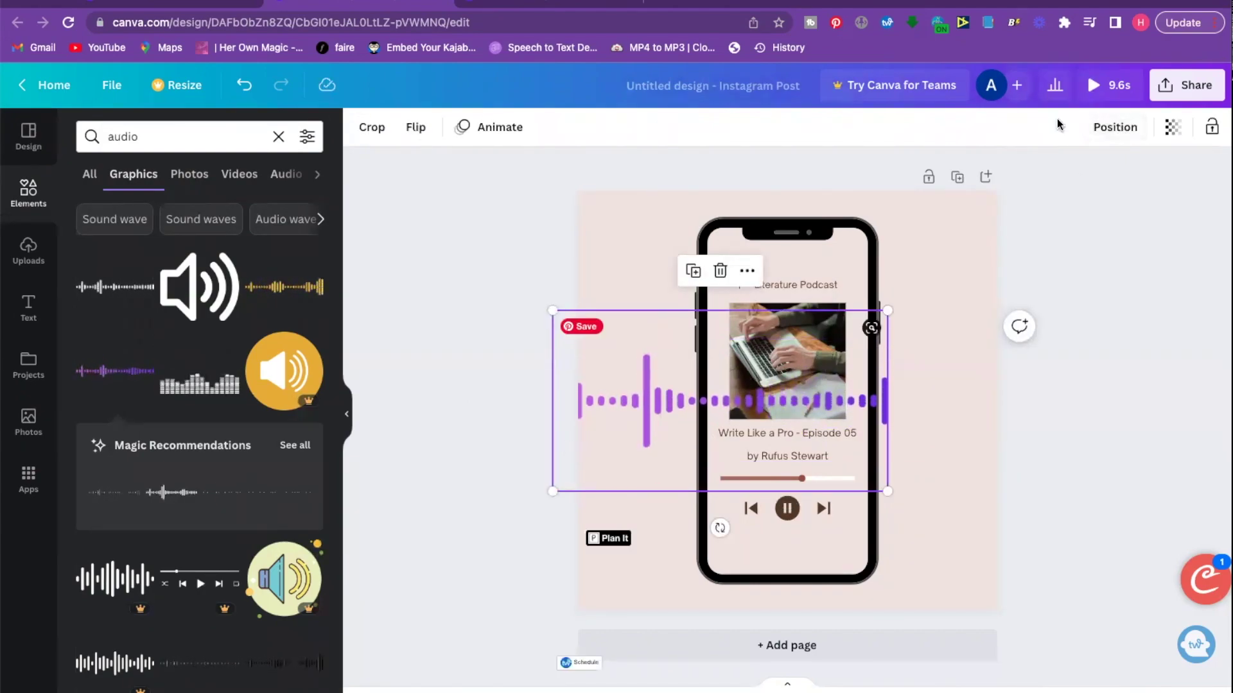
pyautogui.click(1114, 127)
pyautogui.click(1064, 207)
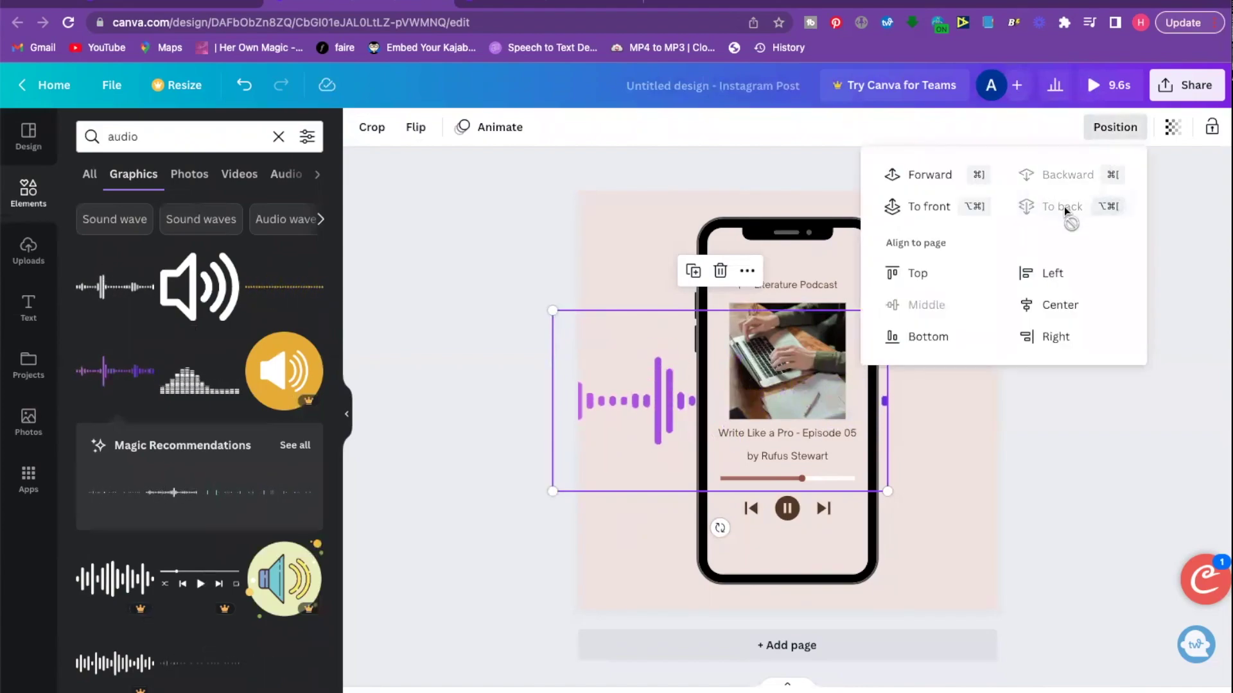
pyautogui.click(929, 458)
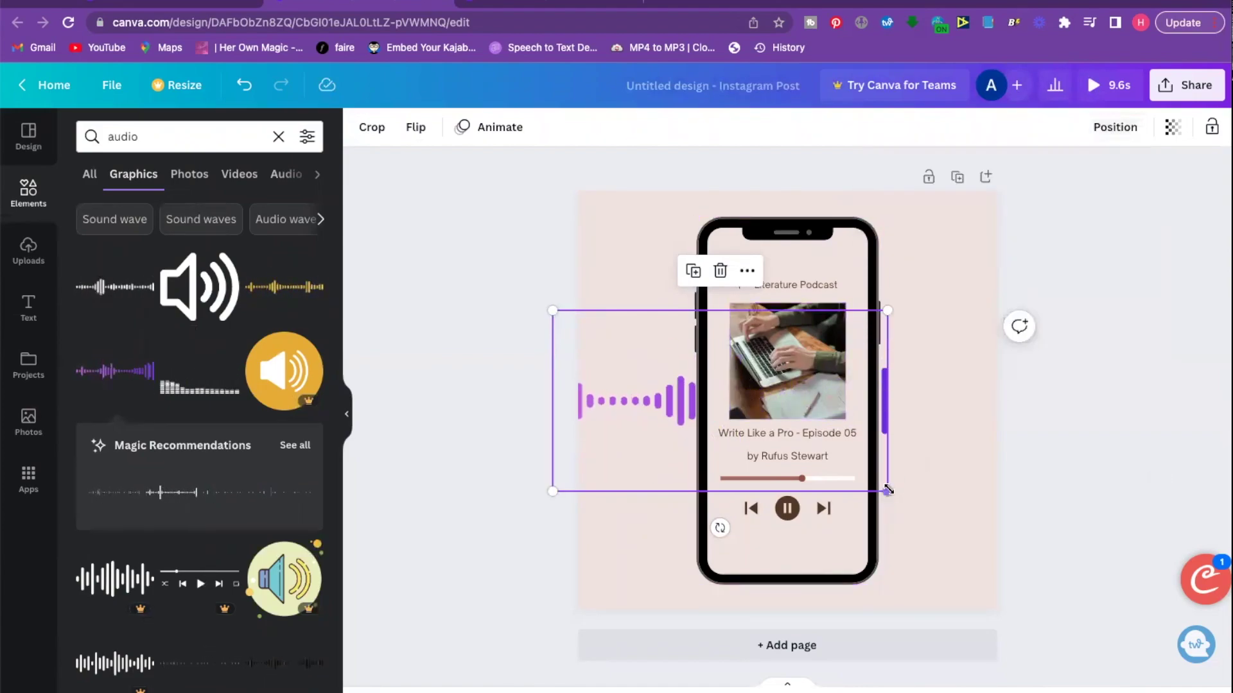
# Enlarge the purple sound wave to span the full page width and centre it vertically behind the phone.
pyautogui.moveTo(998, 519); pyautogui.dragTo(1021, 523)
pyautogui.moveTo(944, 439); pyautogui.dragTo(936, 408)
pyautogui.click(926, 246)
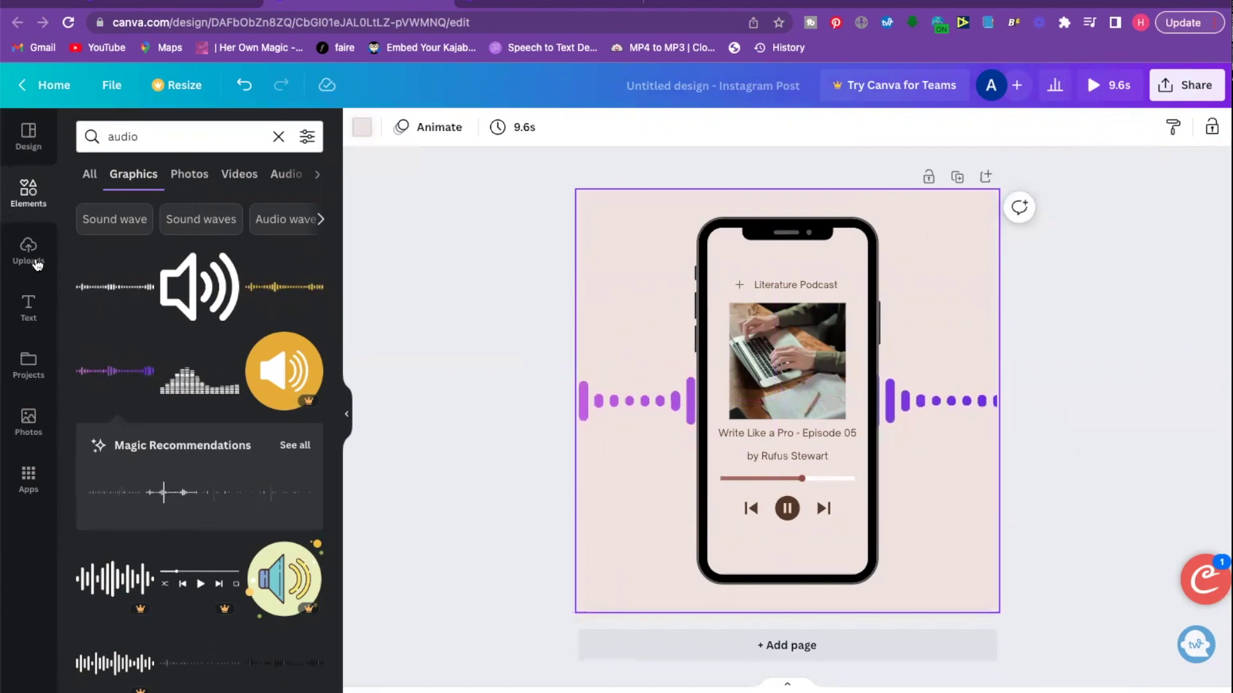
# Search the elements for "color" and set the blue-to-pink gradient photo as the page background.
pyautogui.click(29, 188)
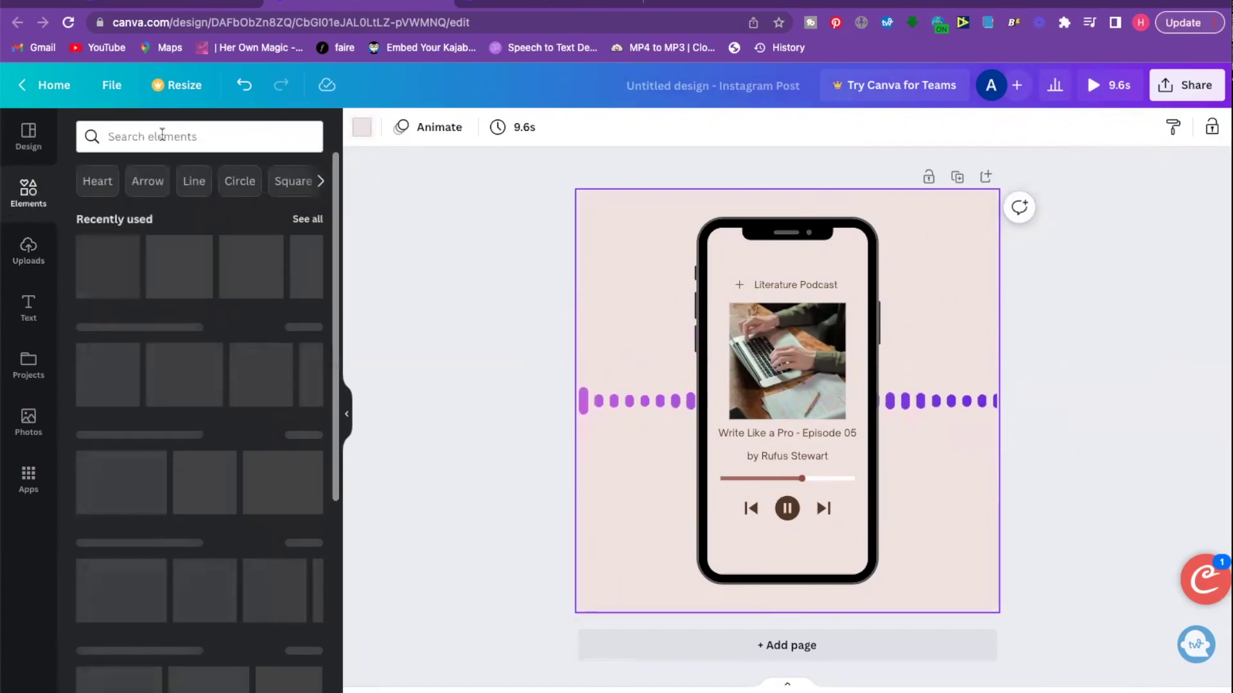
pyautogui.click(160, 136)
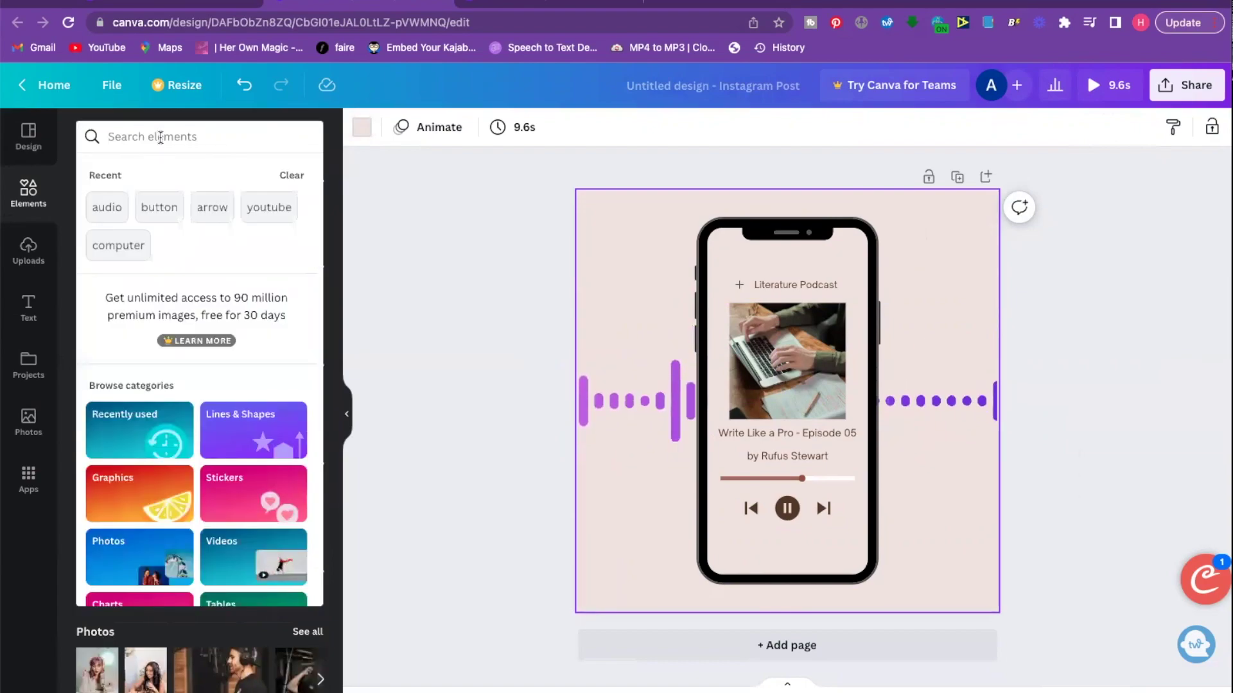
pyautogui.write('color')
pyautogui.press('Return')
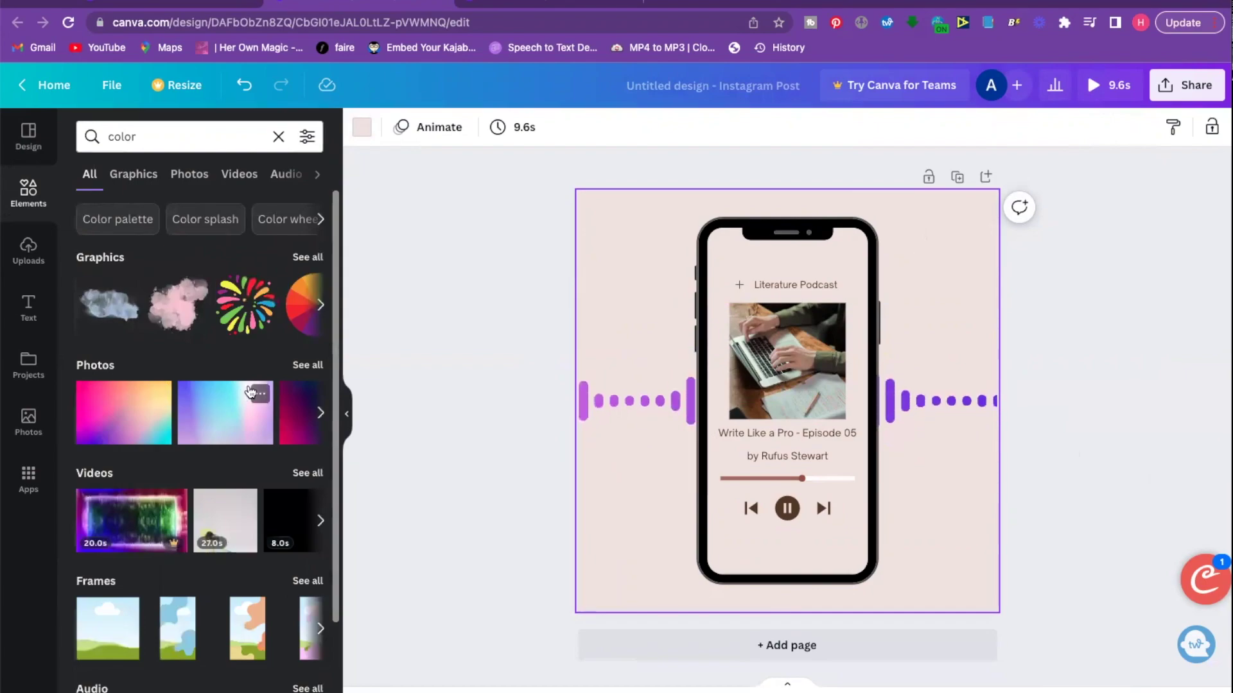
pyautogui.moveTo(251, 392); pyautogui.dragTo(587, 206)
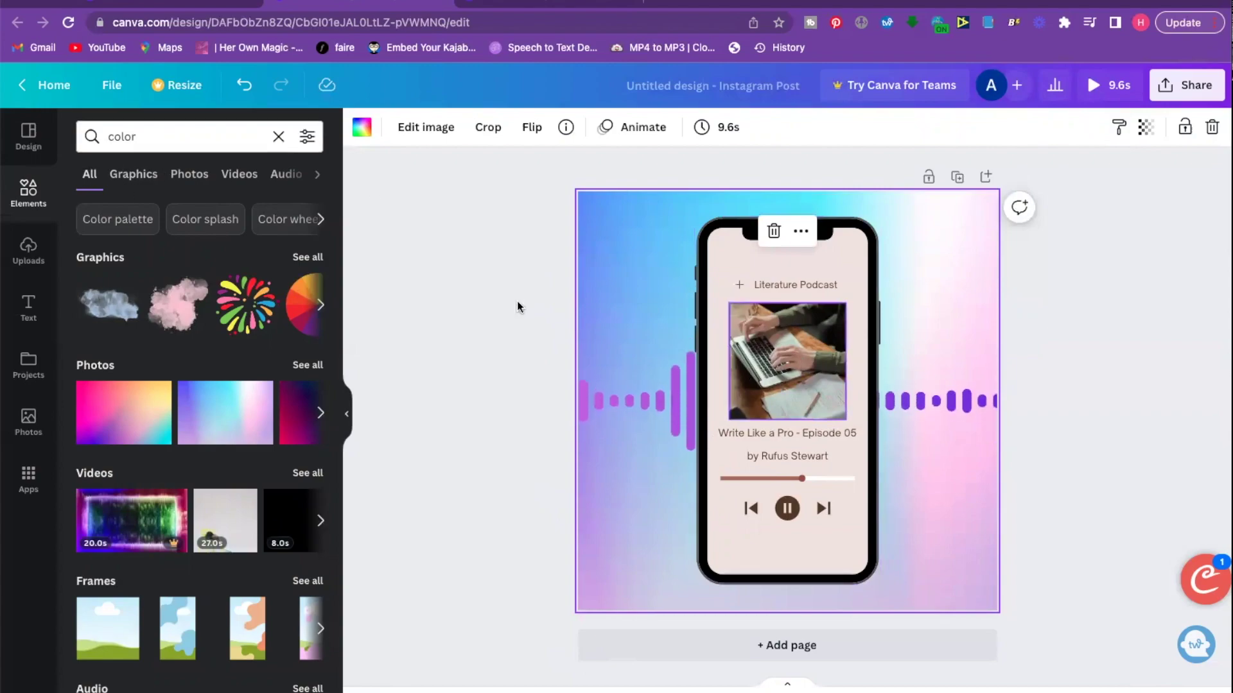
# Search the elements for "laptop" and show all the matching photos.
pyautogui.doubleClick(110, 136)
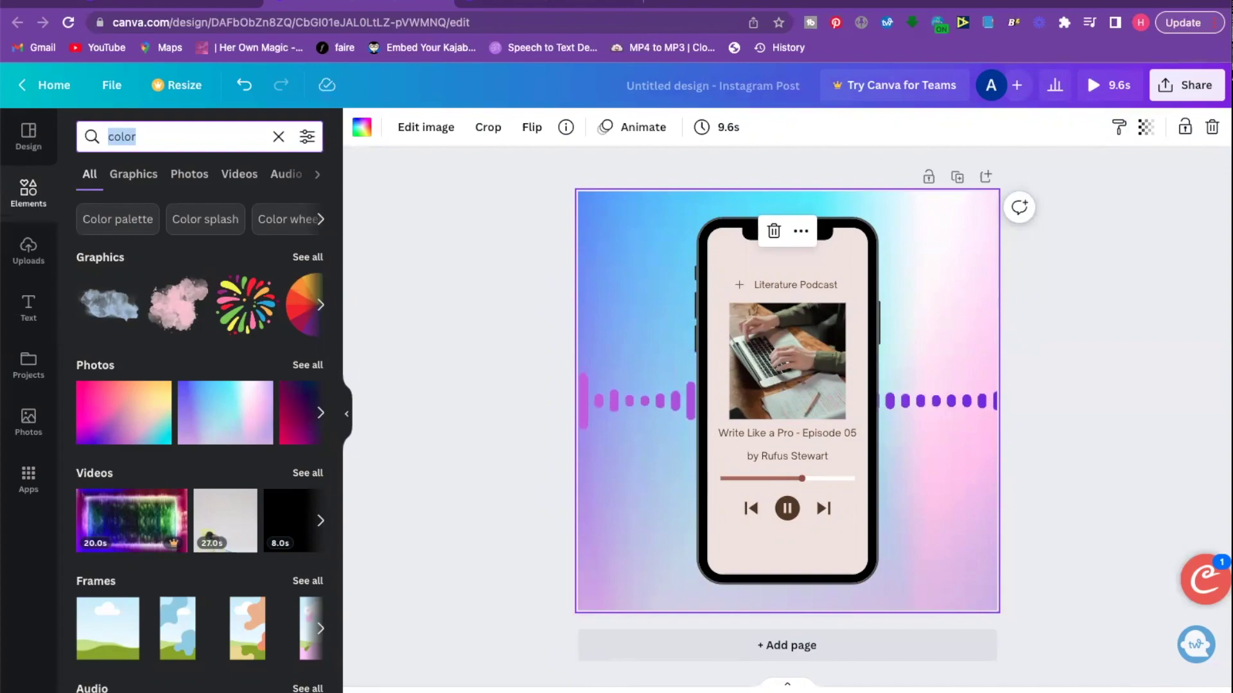
pyautogui.write('offic')
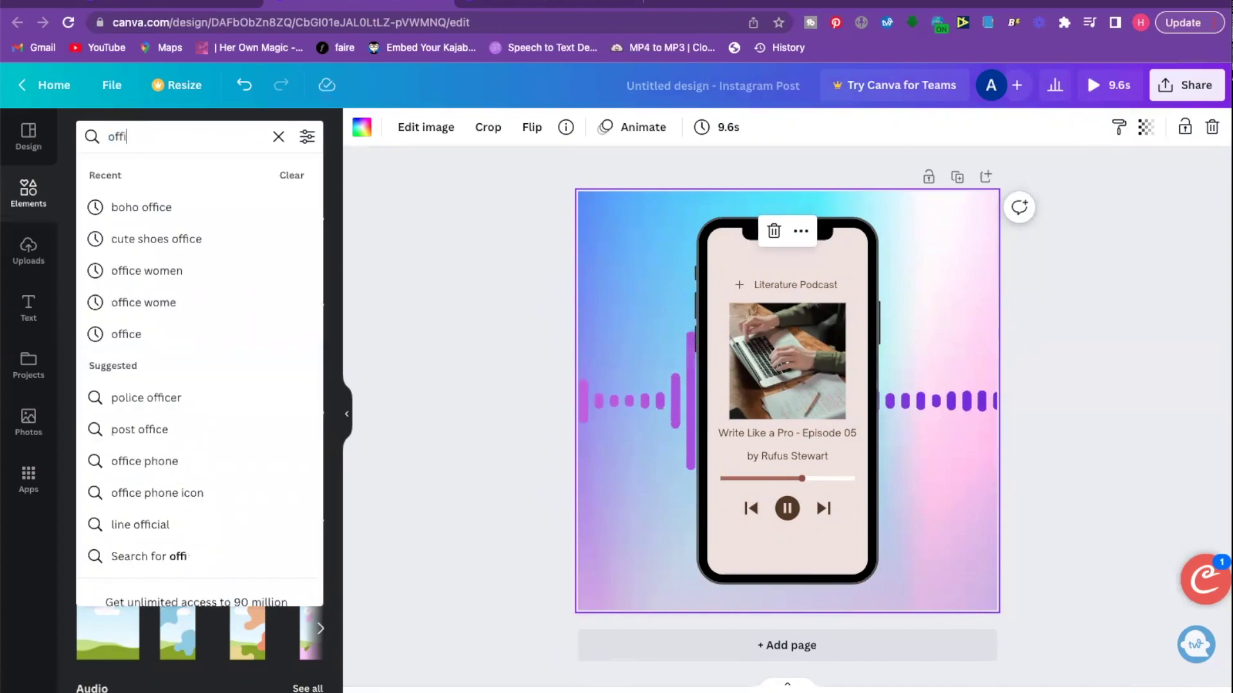
pyautogui.press('BackSpace')
pyautogui.press('BackSpace')
pyautogui.press('BackSpace')
pyautogui.press('BackSpace')
pyautogui.write('laptop')
pyautogui.press('Return')
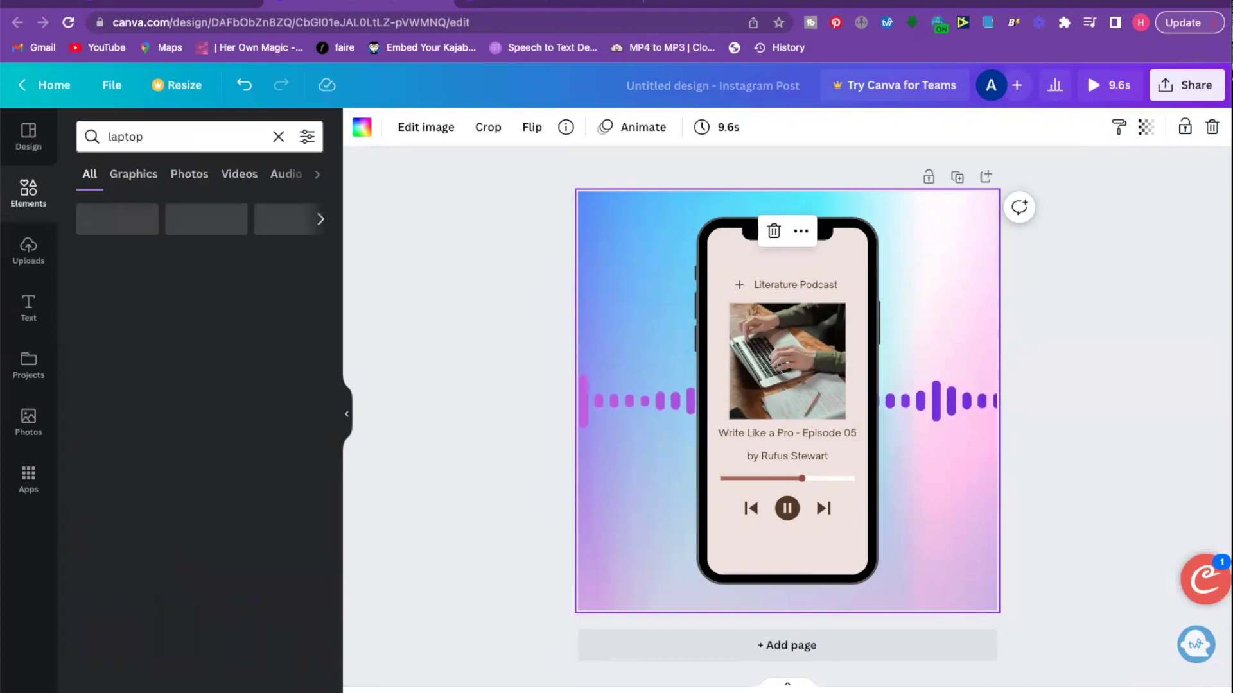
pyautogui.scroll(-2, 177, 398)
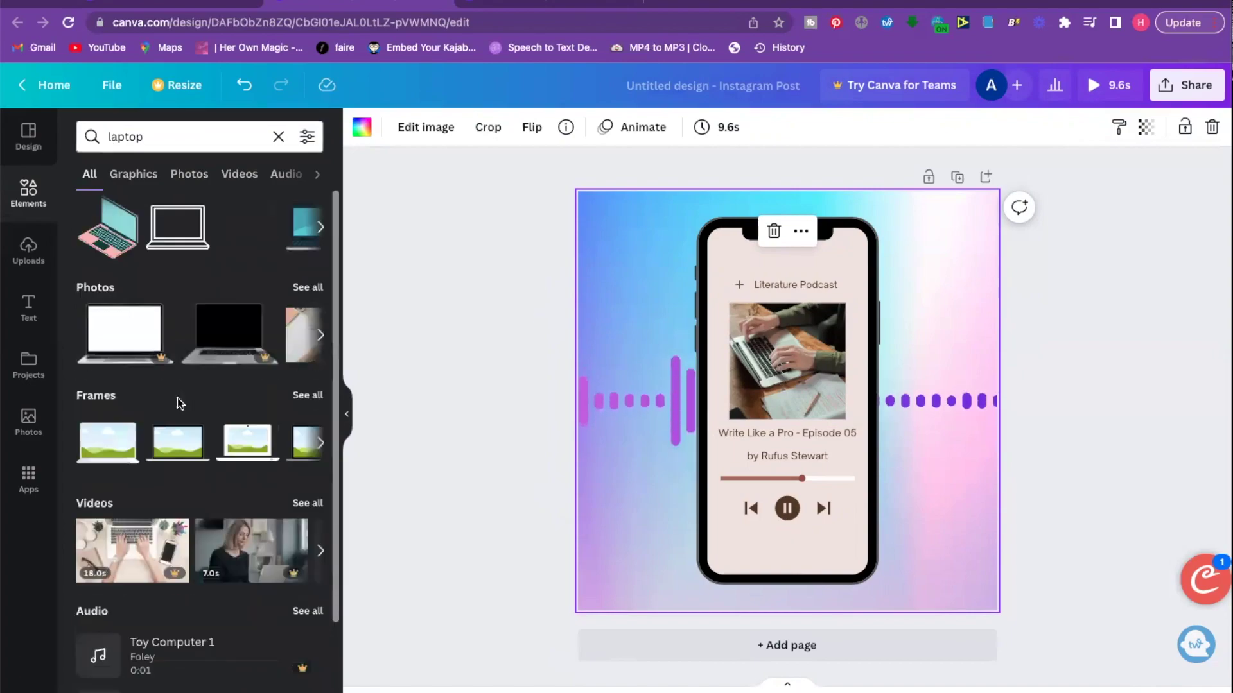
pyautogui.scroll(-1, 177, 398)
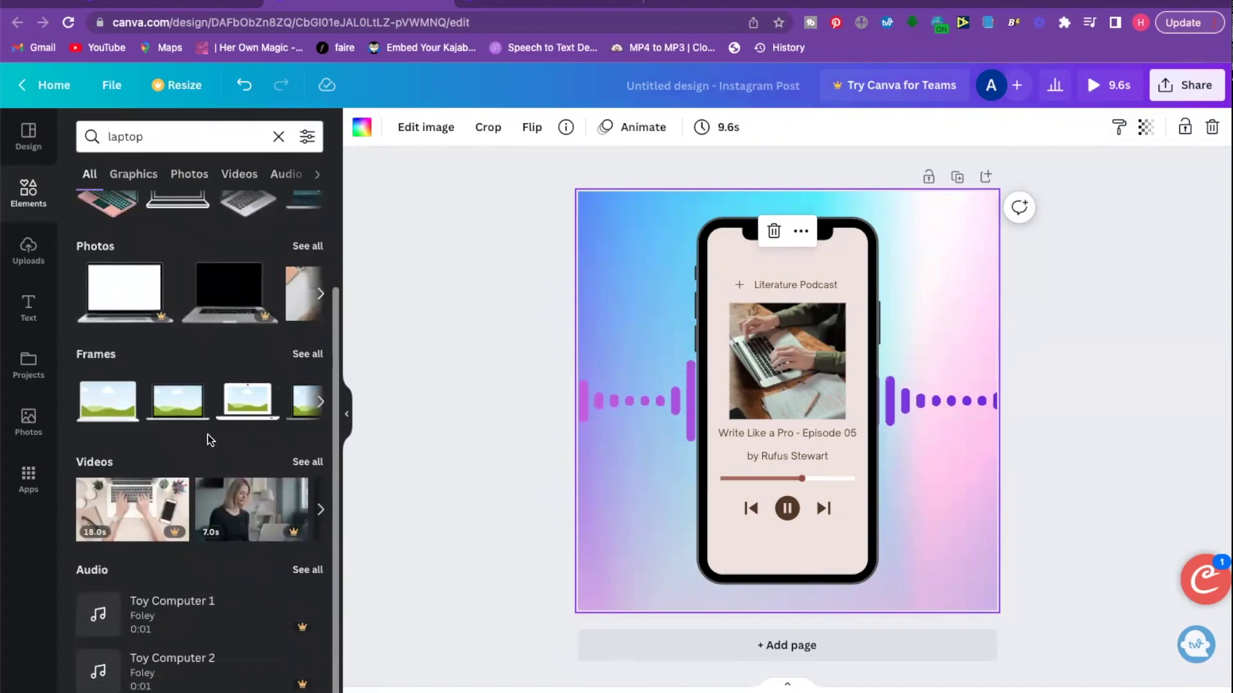
pyautogui.scroll(3, 133, 444)
pyautogui.click(305, 366)
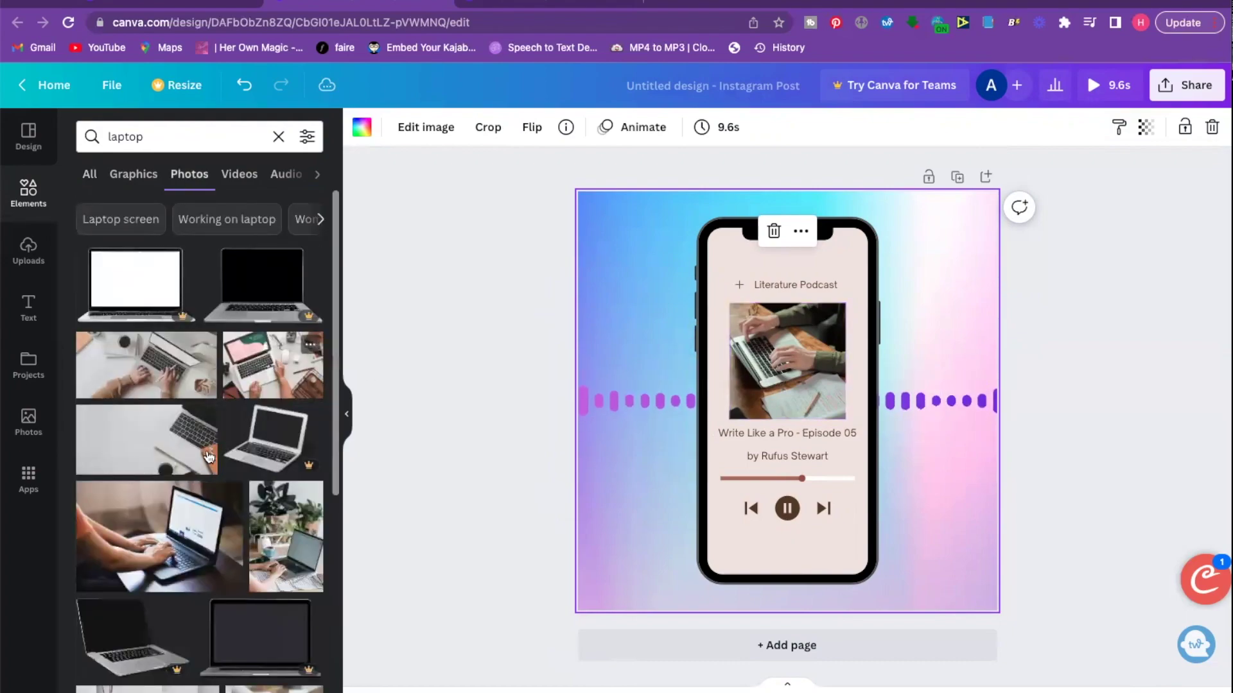
# Replace the picture on the phone screen with the photo of hands typing on a laptop in front of green plants.
pyautogui.scroll(-1, 209, 457)
pyautogui.moveTo(286, 502); pyautogui.dragTo(777, 356)
pyautogui.doubleClick(777, 357)
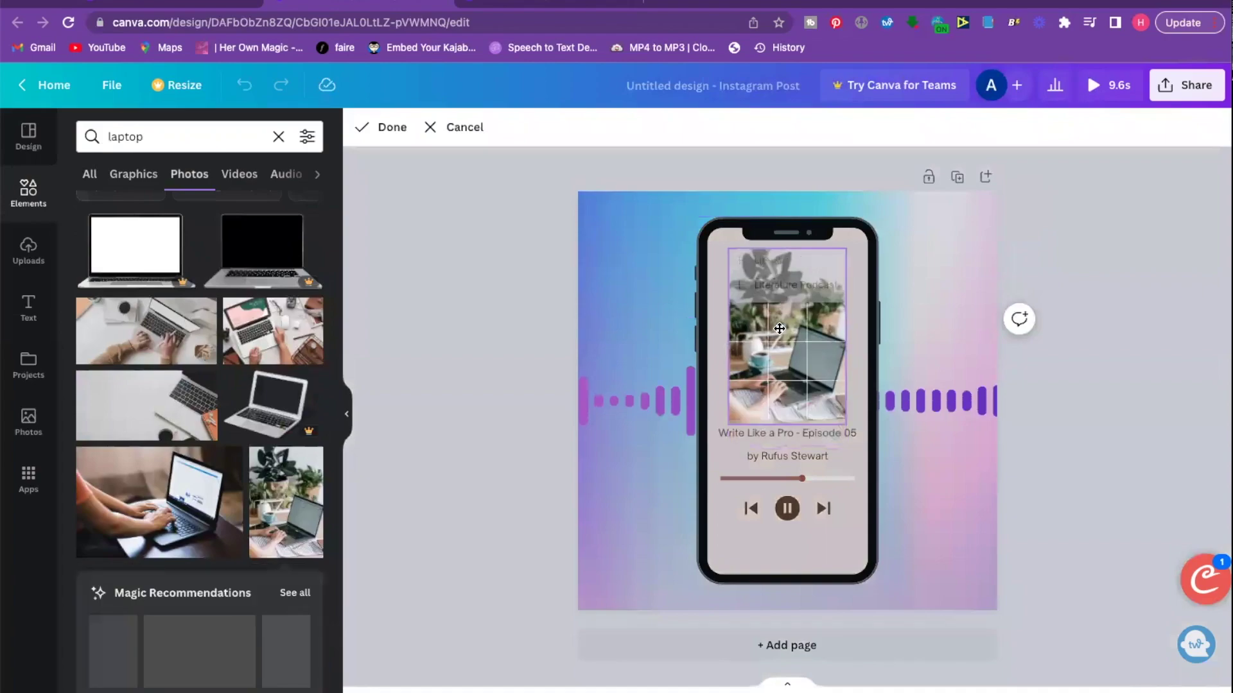
pyautogui.click(1083, 409)
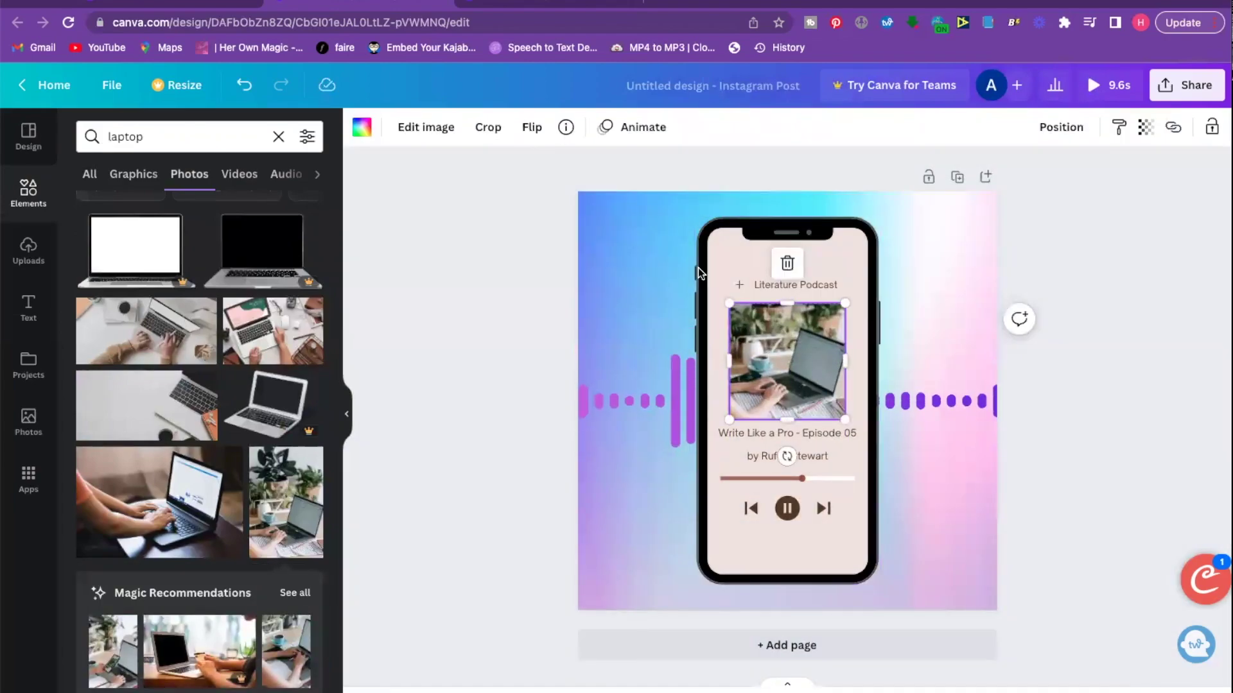
# Change the phone mockup's pale pink screen colour to white from the document colours.
pyautogui.click(717, 248)
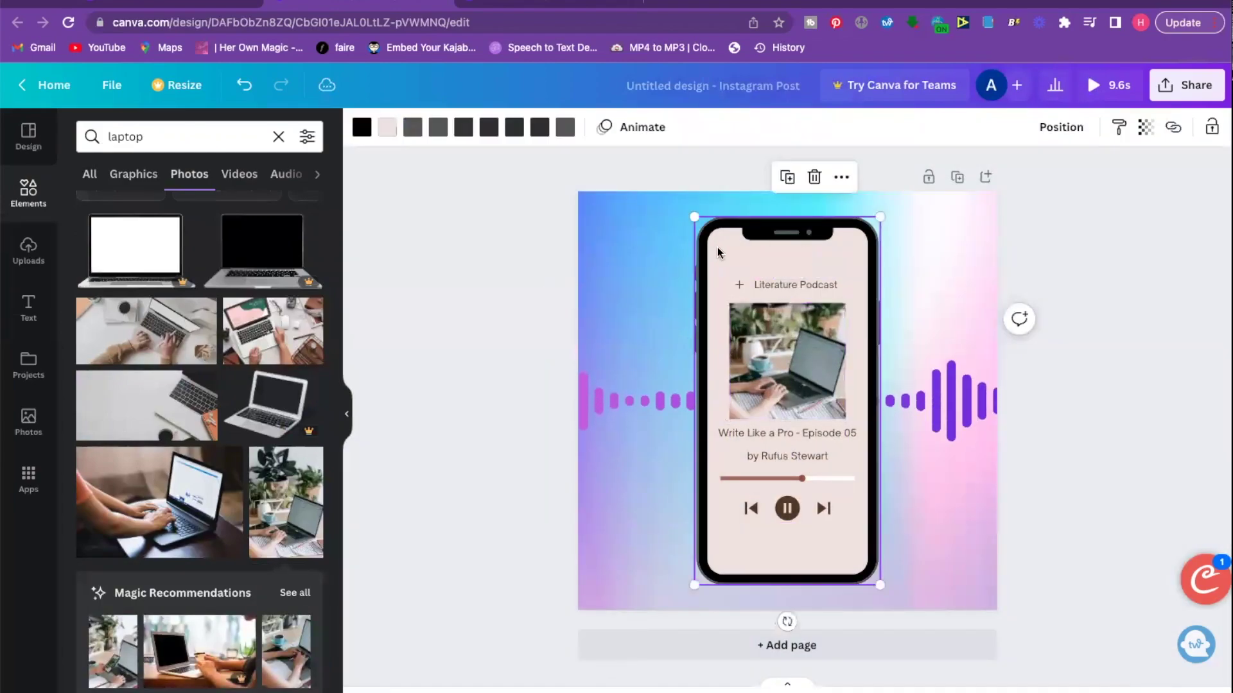
pyautogui.click(386, 129)
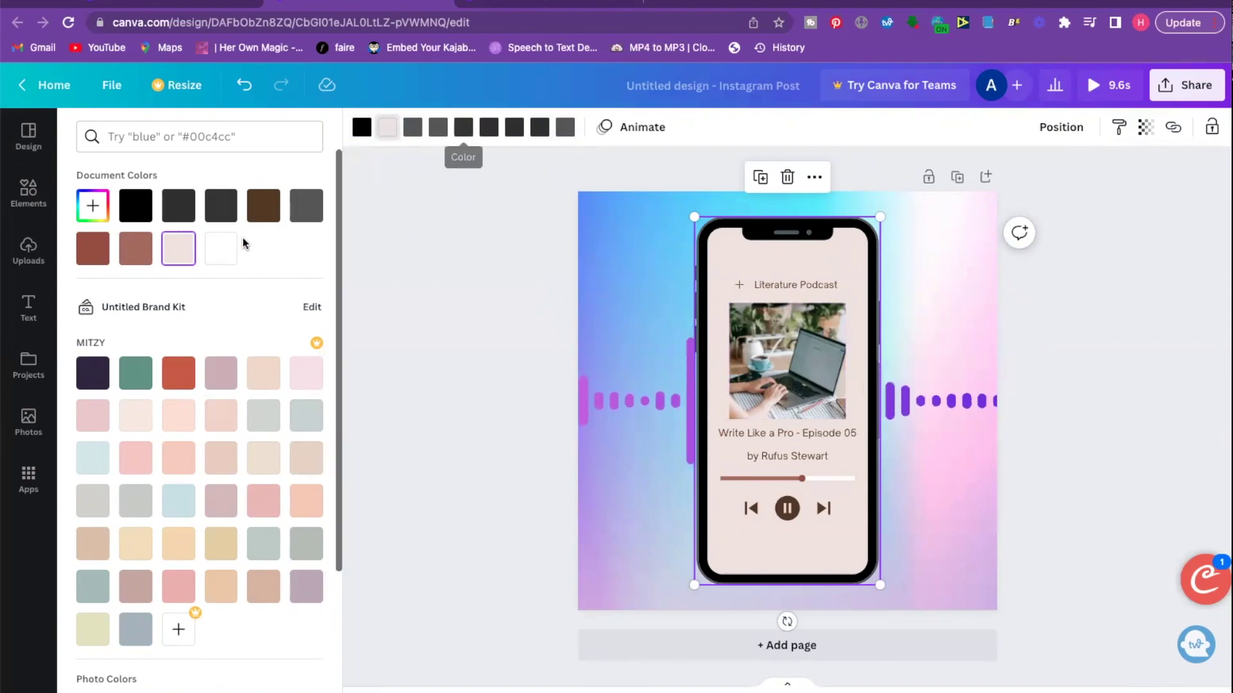
pyautogui.click(222, 254)
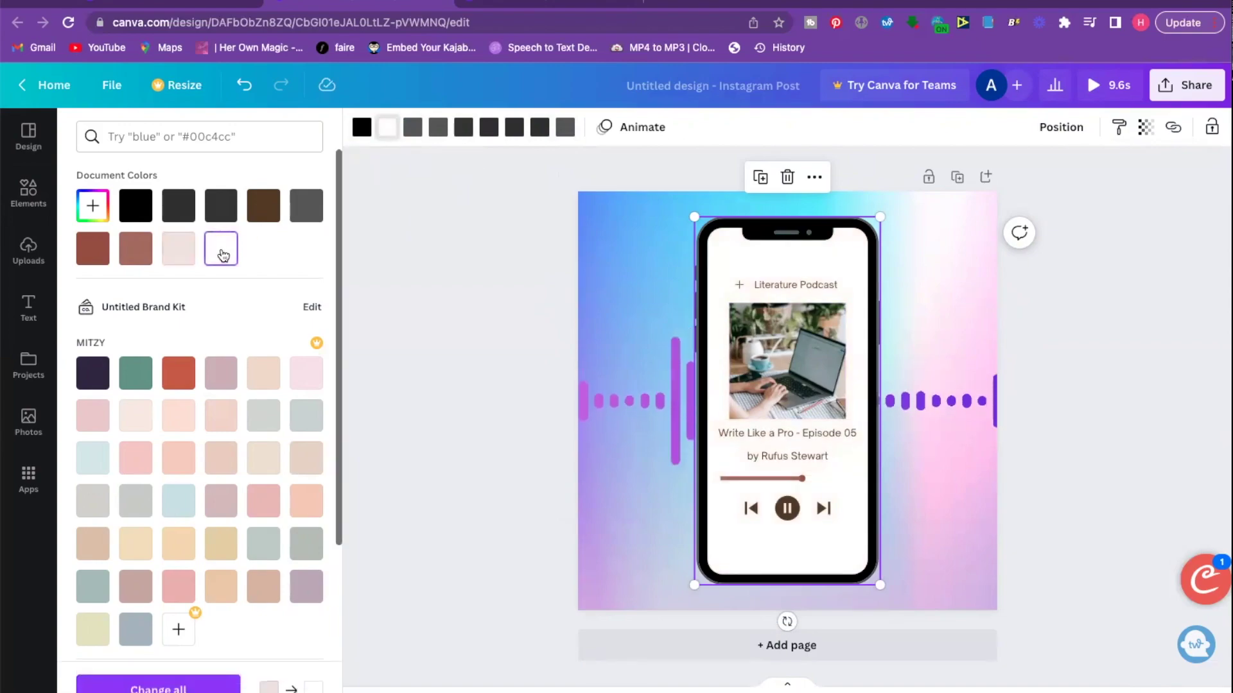
pyautogui.press('Escape')
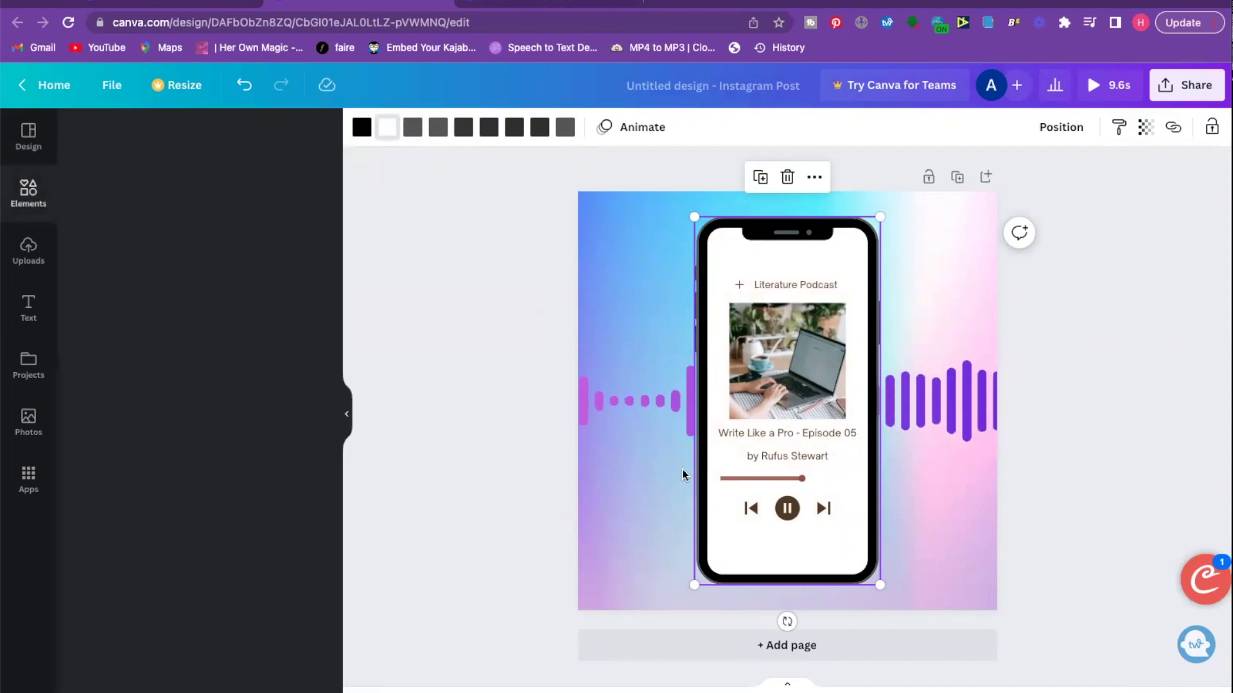
# Recolour the filled part of the phone's progress bar to the dark navy of the MITZY brand palette.
pyautogui.click(735, 478)
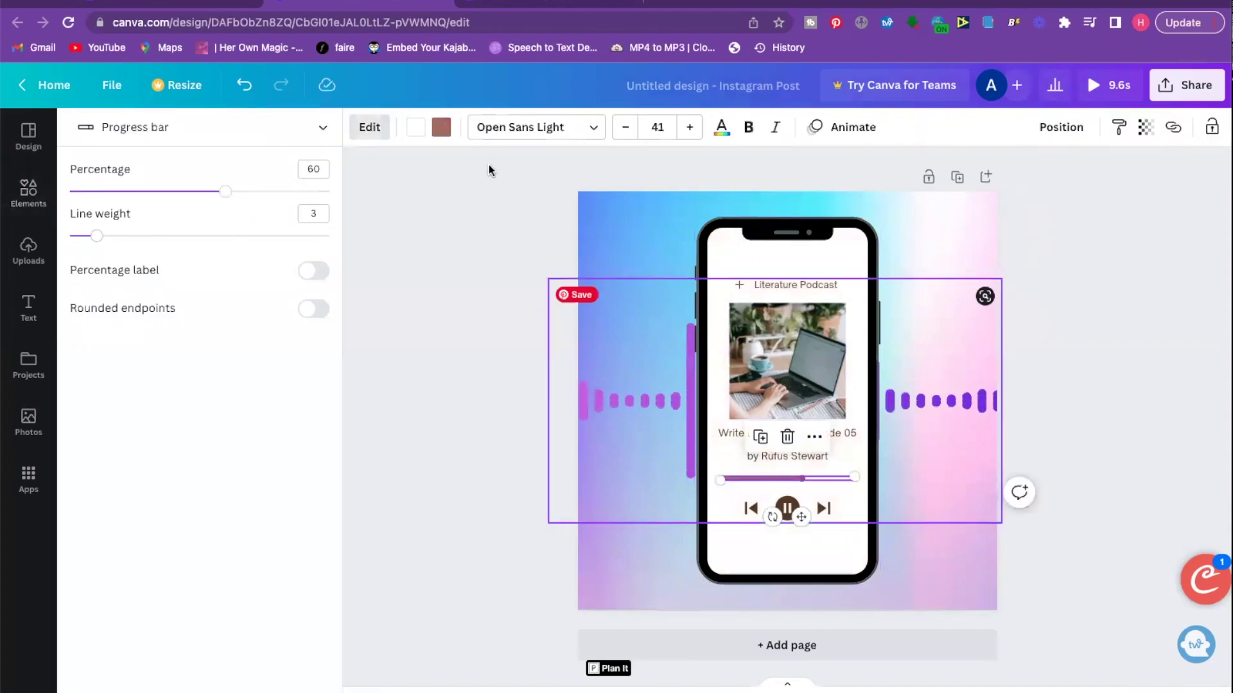
pyautogui.click(440, 128)
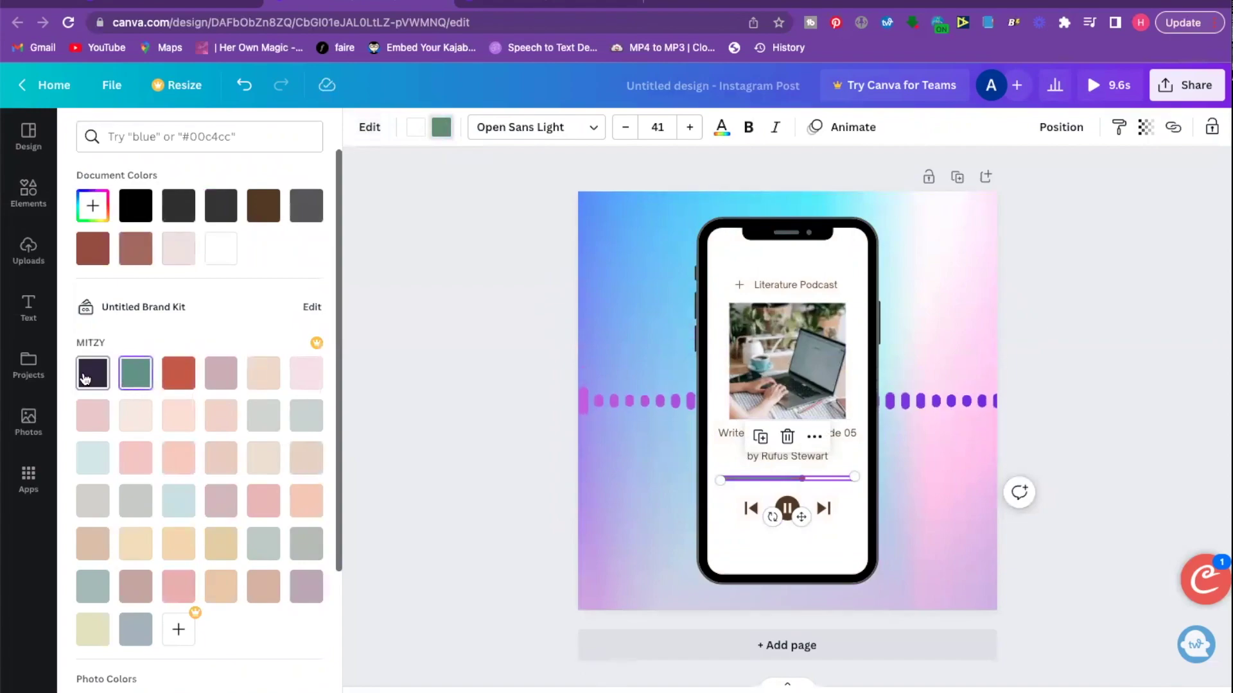
pyautogui.click(377, 334)
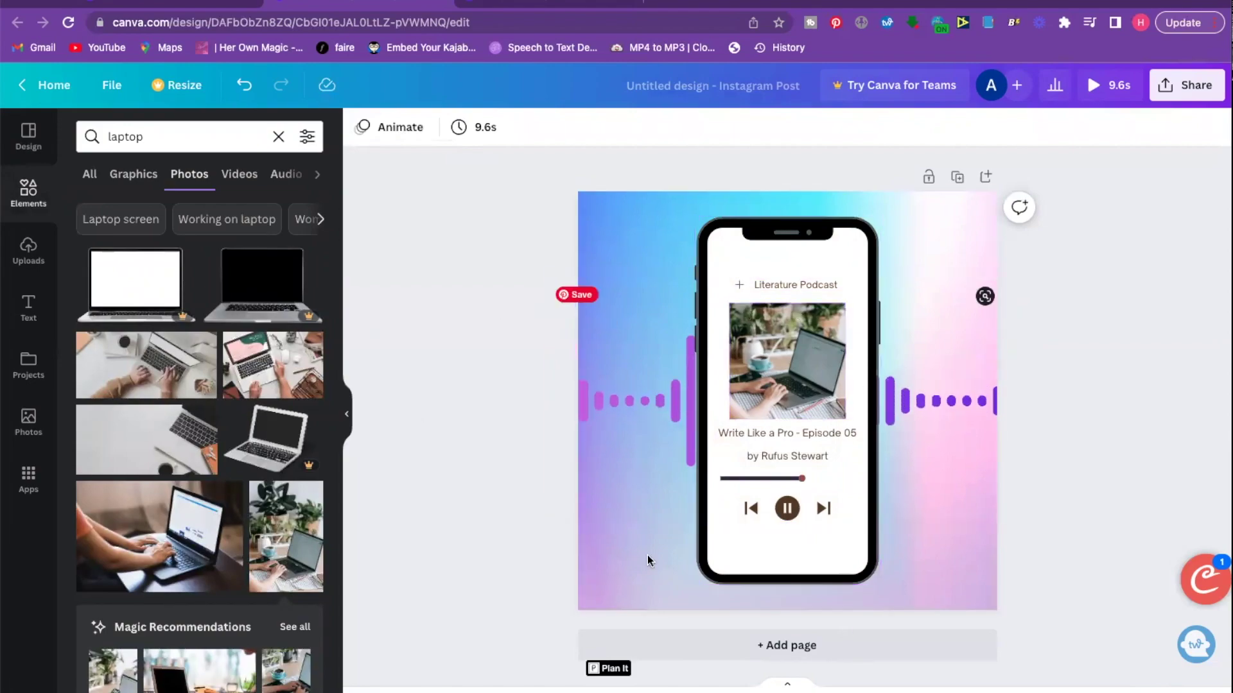
# Browse the full audio library and add the "Happy Whistling Ukulele" track to the design.
pyautogui.click(36, 202)
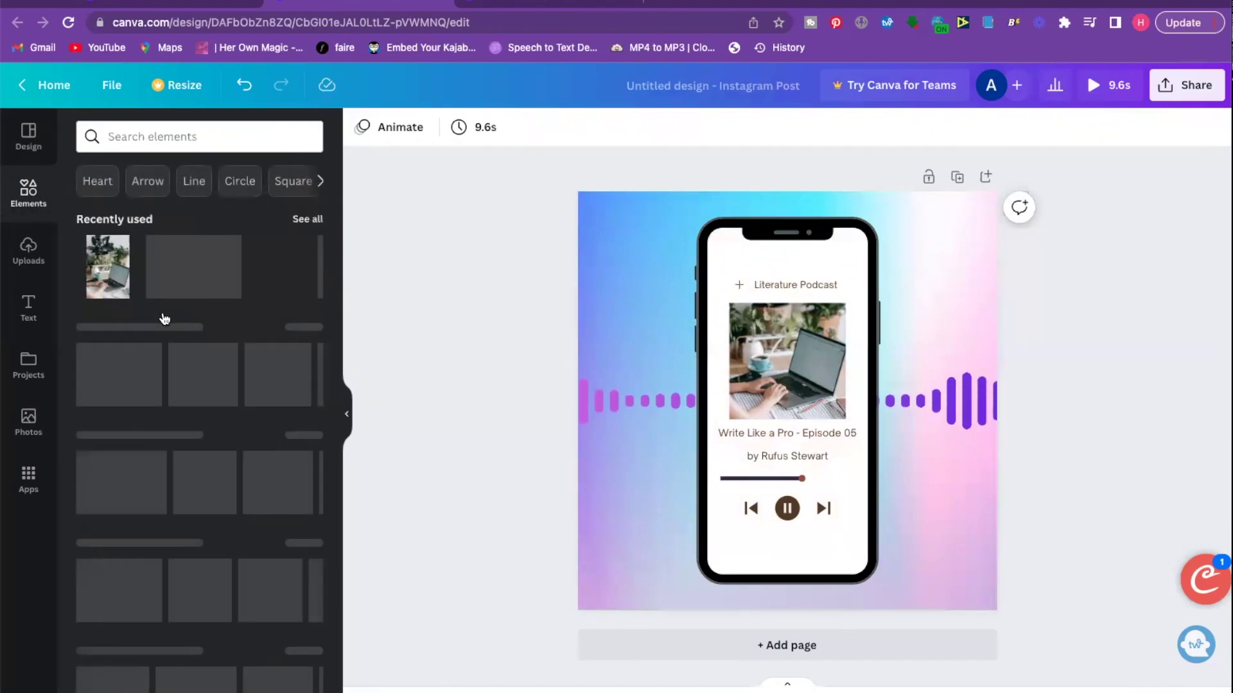
pyautogui.scroll(-1, 165, 317)
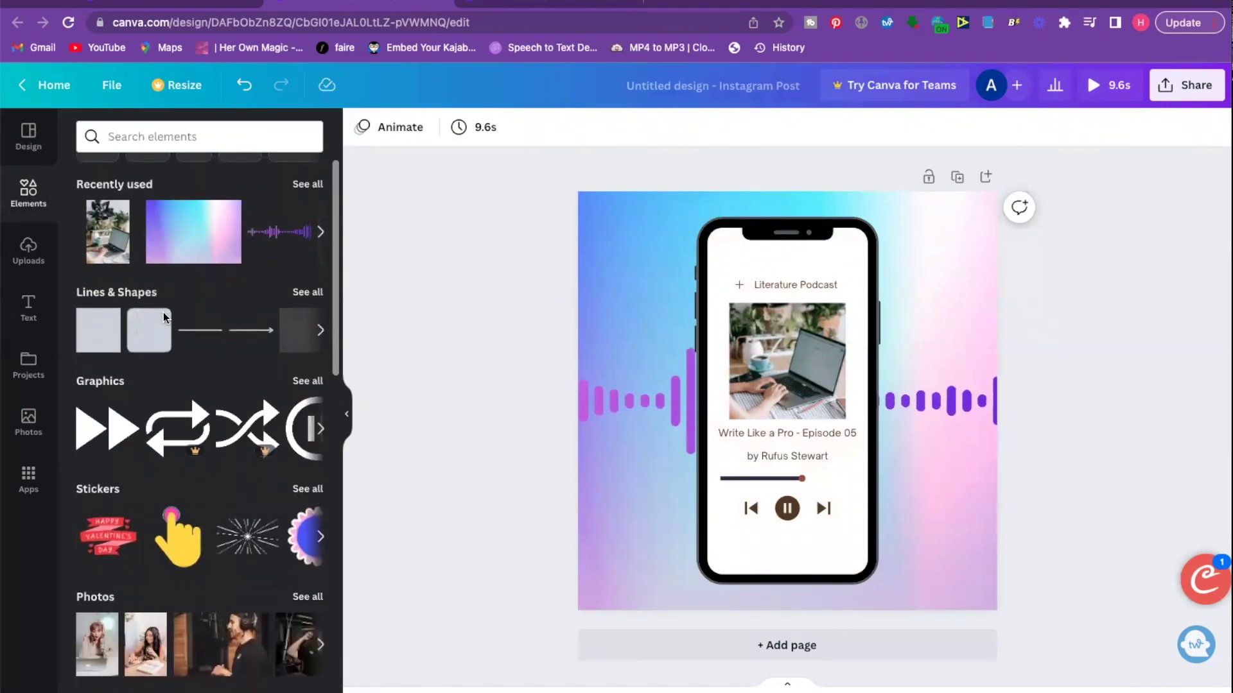
pyautogui.scroll(1, 165, 317)
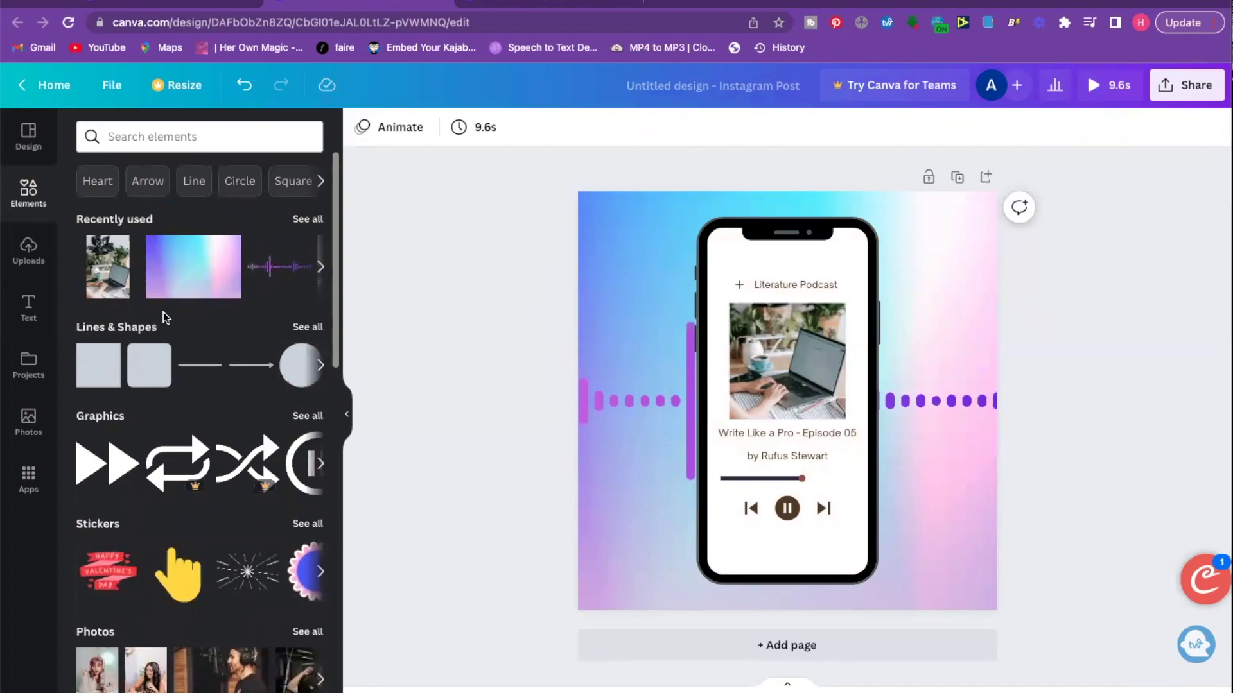
pyautogui.scroll(-10, 199, 398)
pyautogui.scroll(-1, 199, 433)
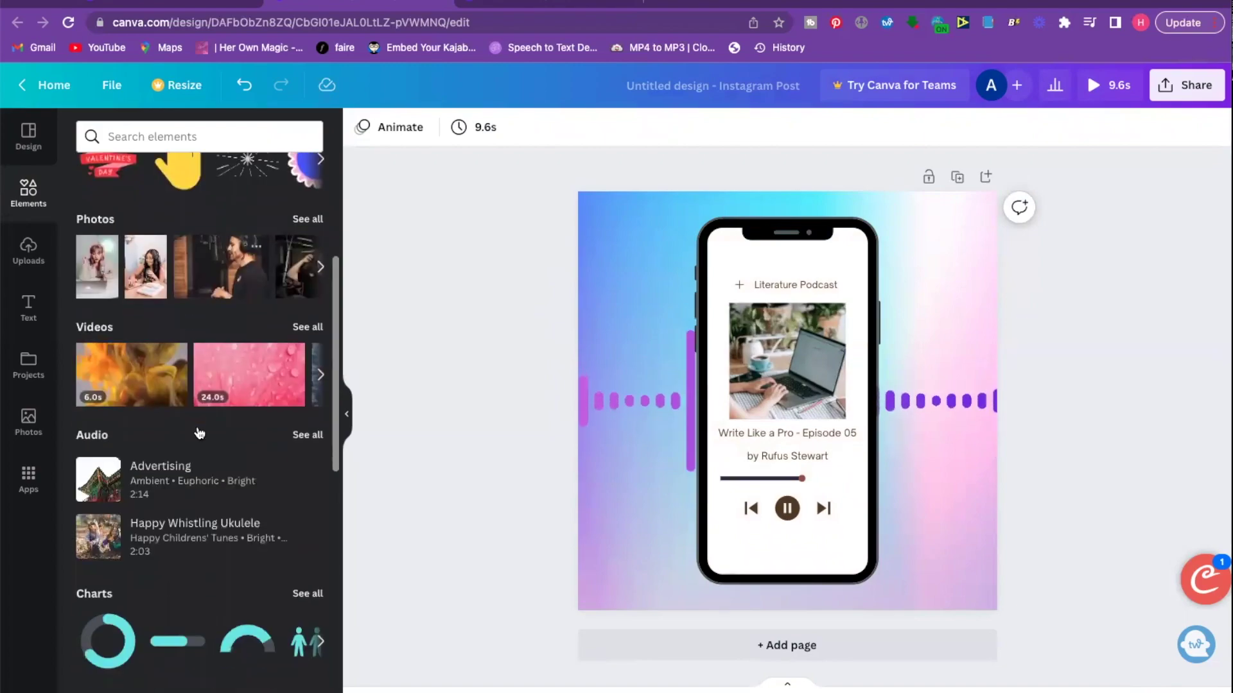
pyautogui.click(306, 436)
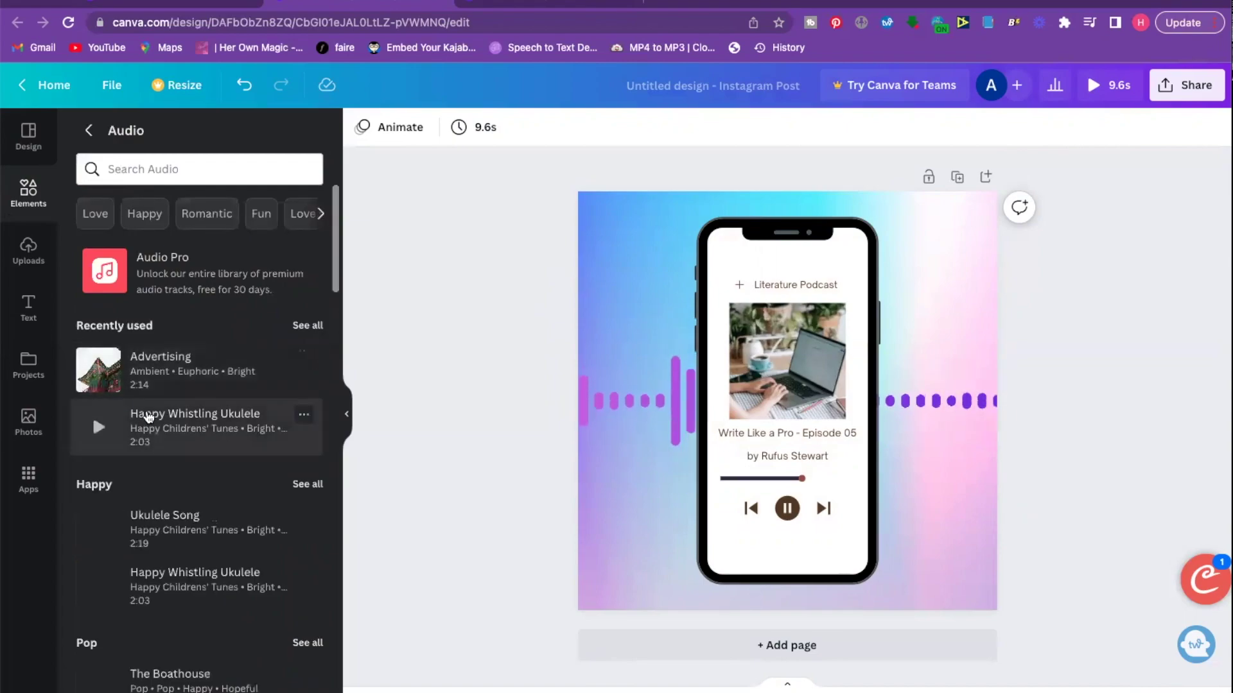
pyautogui.moveTo(167, 433); pyautogui.dragTo(395, 464)
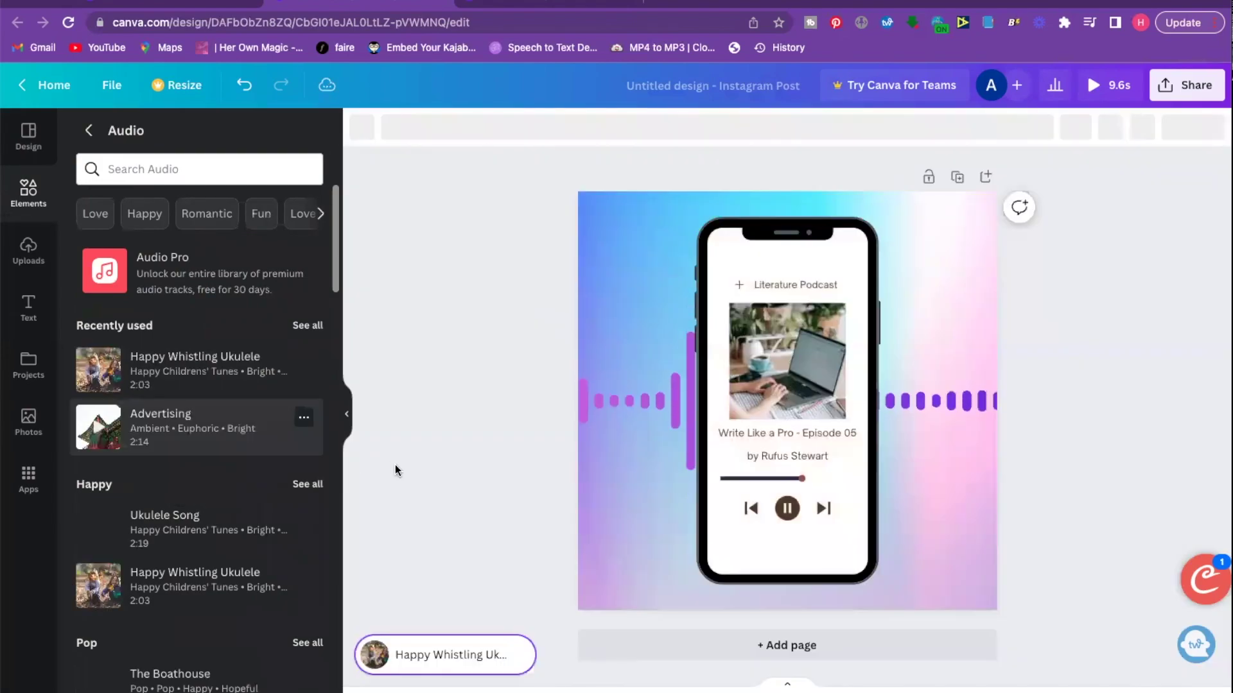
# Select the added music track and preview the animated post with its sound, then return to the editor.
pyautogui.click(434, 653)
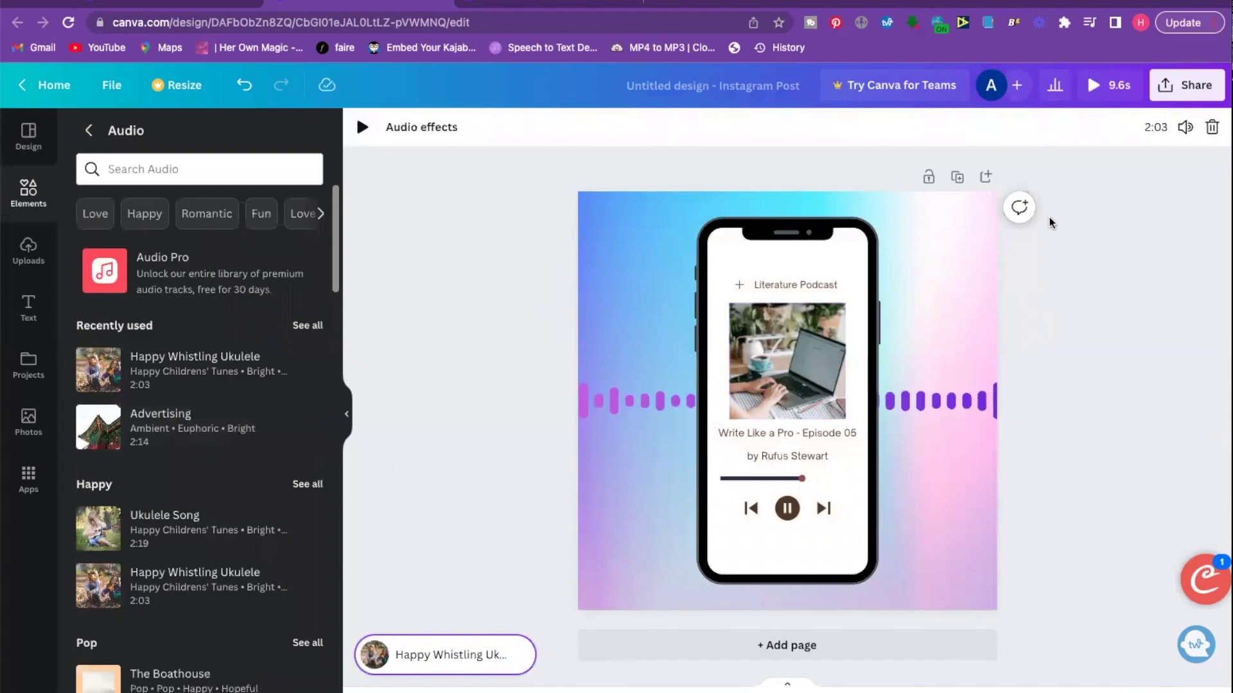
pyautogui.click(1116, 85)
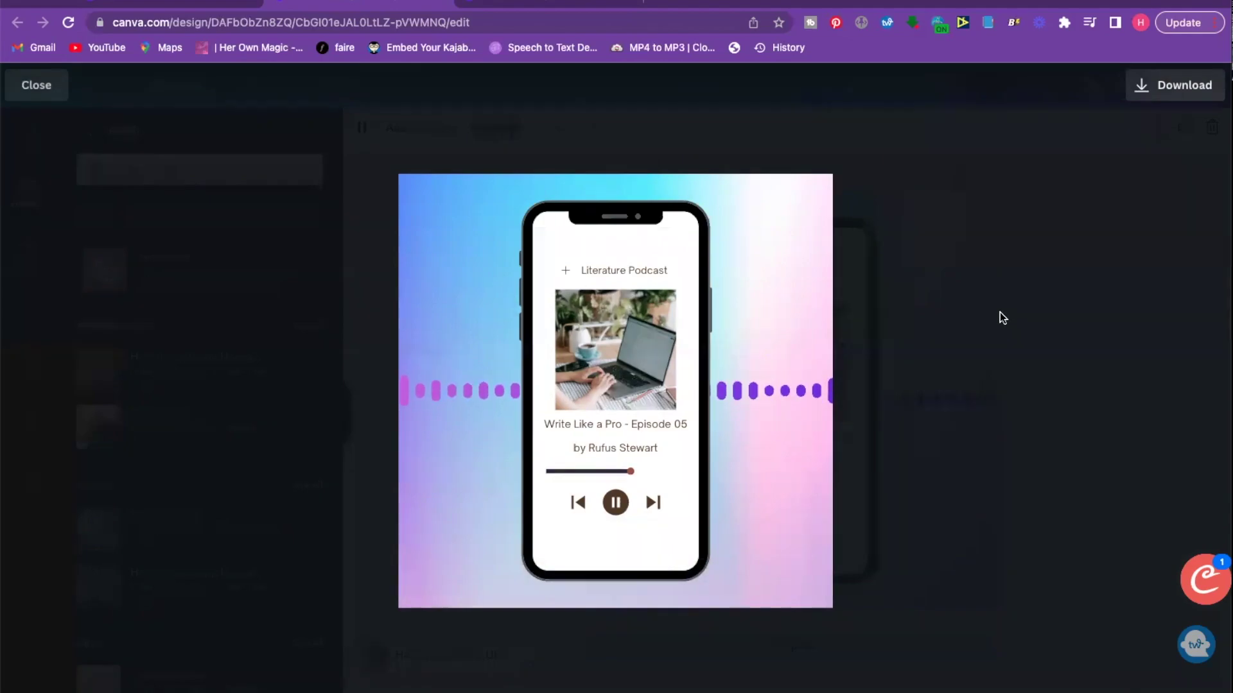
pyautogui.press('Escape')
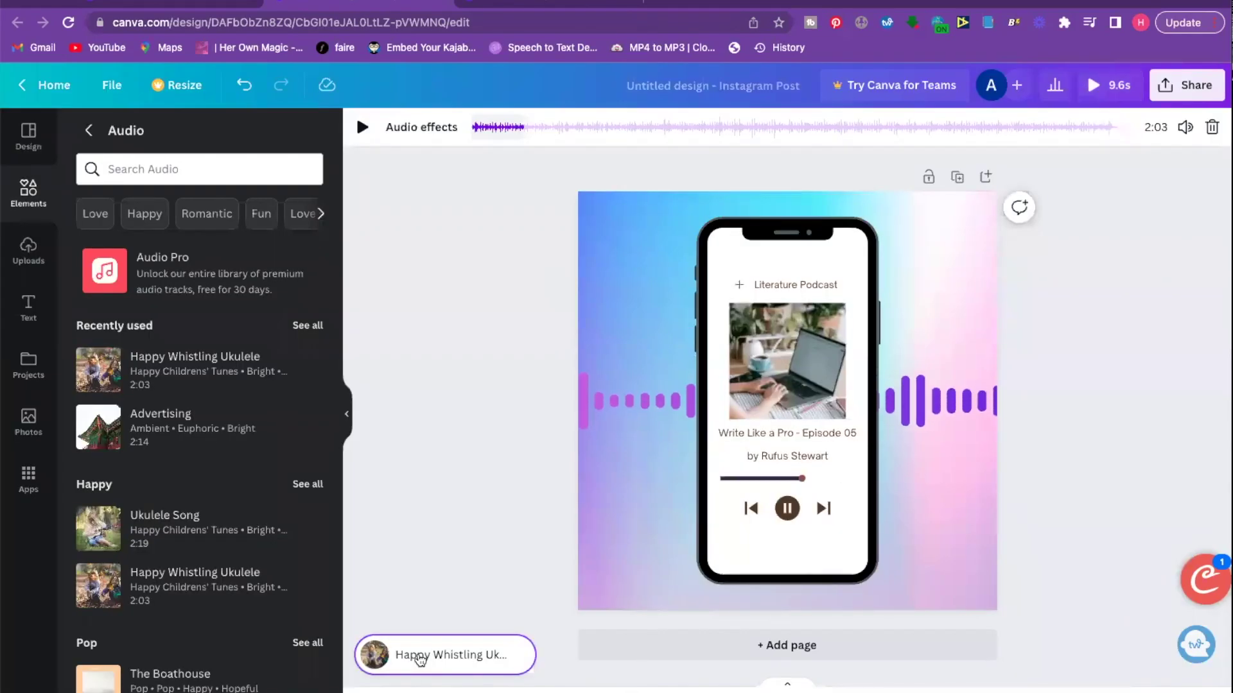